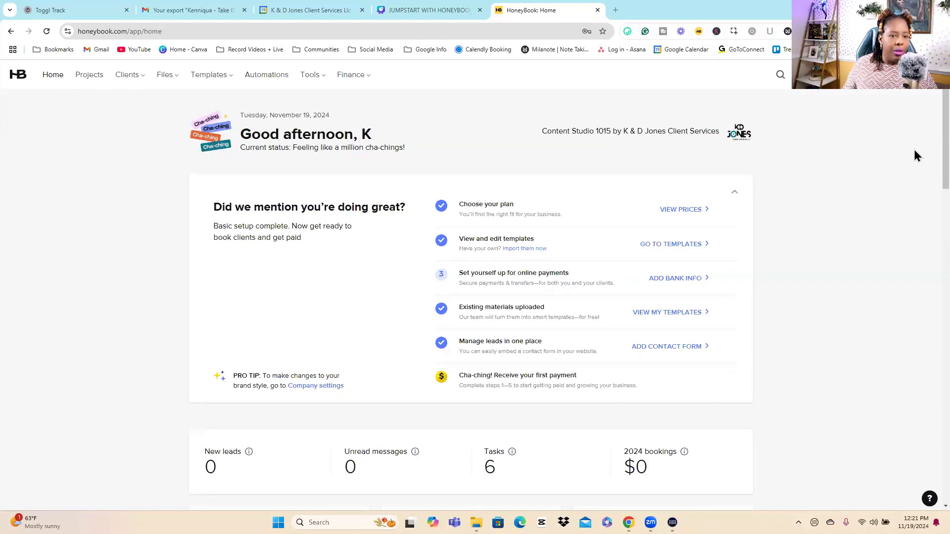
Step: Look through the home dashboard, from the setup checklist and lead, calendar and create widgets to payments, tasks, recent notes and templates
{"action": "scroll", "coordinate": [927, 165], "scroll_direction": "down", "scroll_amount": 1}
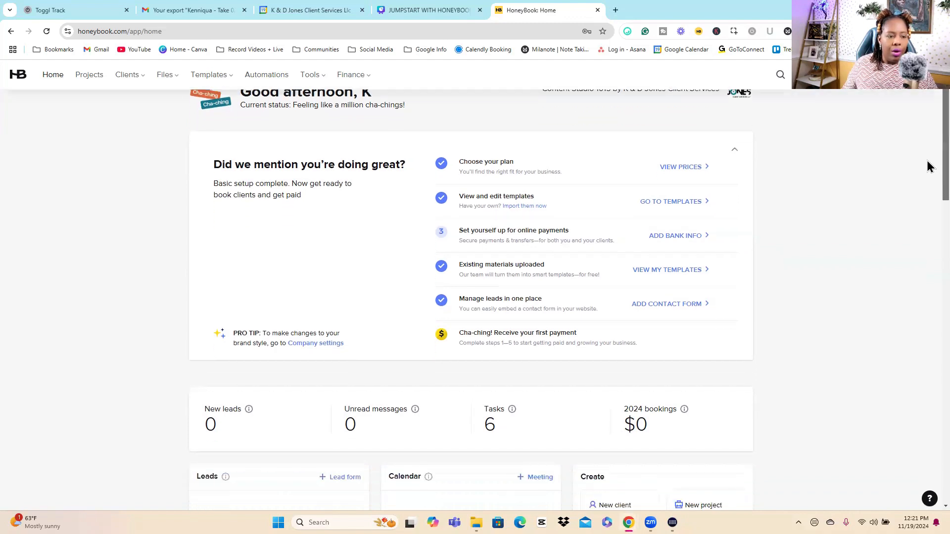
{"action": "scroll", "coordinate": [928, 168], "scroll_direction": "down", "scroll_amount": 1}
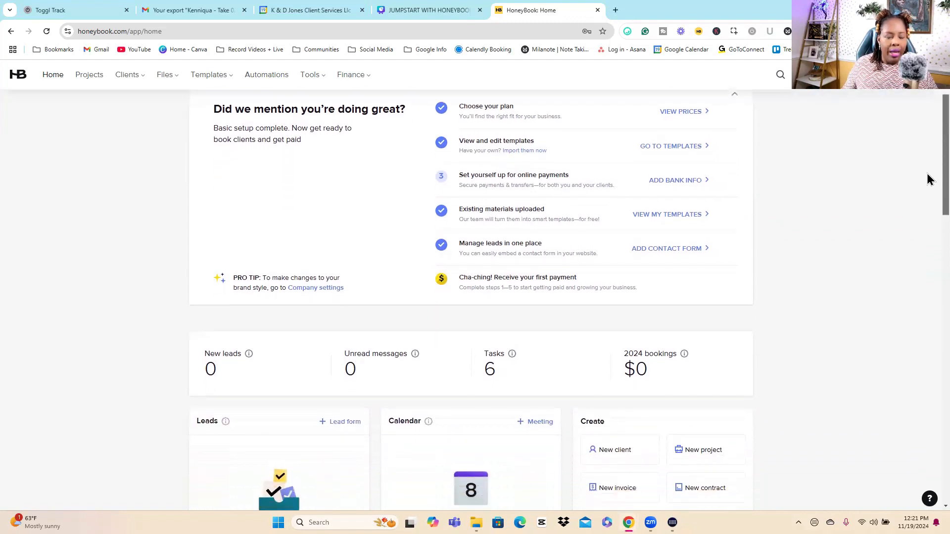
{"action": "scroll", "coordinate": [928, 173], "scroll_direction": "up", "scroll_amount": 1}
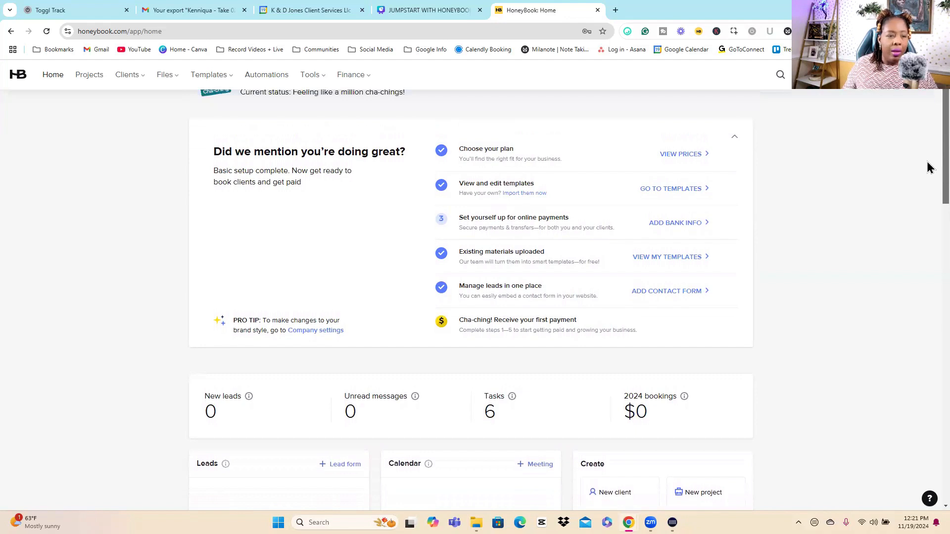
{"action": "scroll", "coordinate": [927, 169], "scroll_direction": "down", "scroll_amount": 1}
{"action": "scroll", "coordinate": [928, 183], "scroll_direction": "down", "scroll_amount": 1}
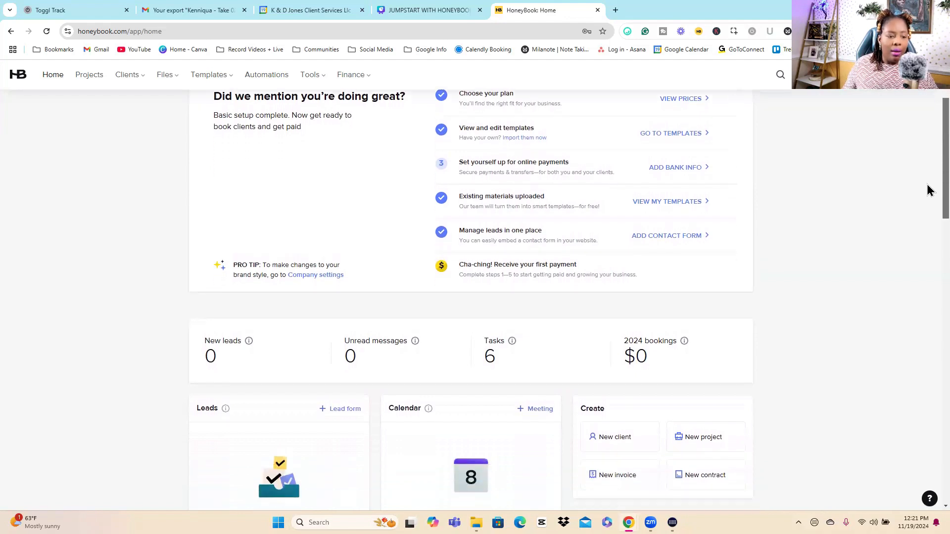
{"action": "scroll", "coordinate": [927, 193], "scroll_direction": "down", "scroll_amount": 1}
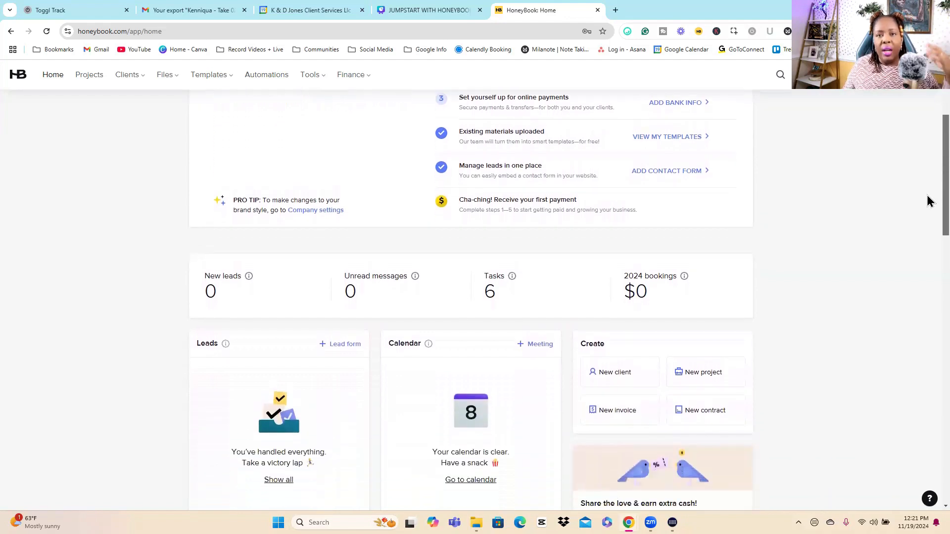
{"action": "scroll", "coordinate": [928, 204], "scroll_direction": "down", "scroll_amount": 1}
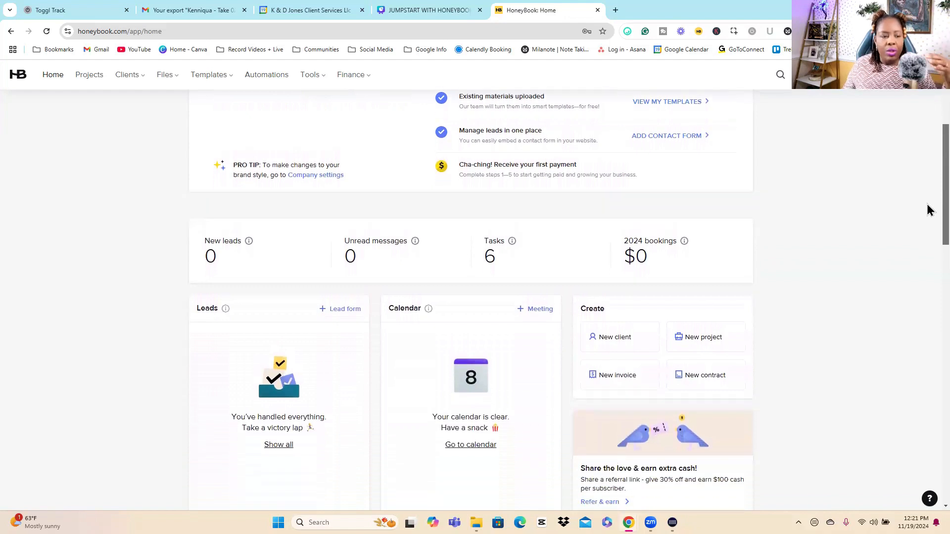
{"action": "scroll", "coordinate": [928, 210], "scroll_direction": "down", "scroll_amount": 2}
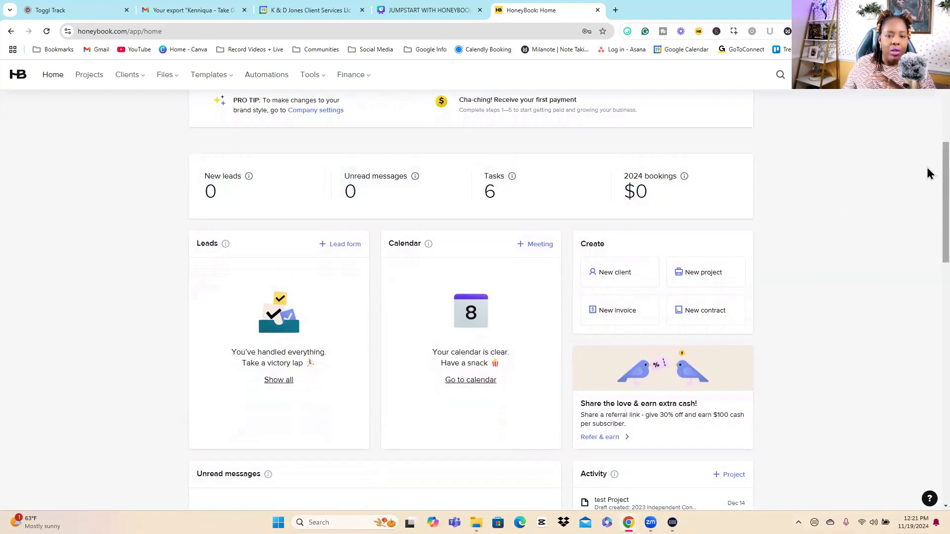
{"action": "scroll", "coordinate": [927, 185], "scroll_direction": "down", "scroll_amount": 1}
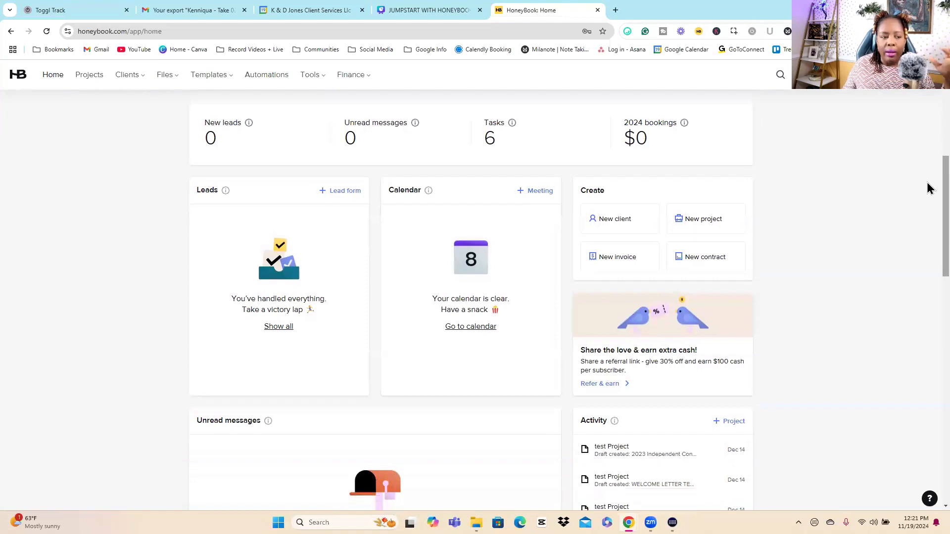
{"action": "scroll", "coordinate": [927, 191], "scroll_direction": "down", "scroll_amount": 1}
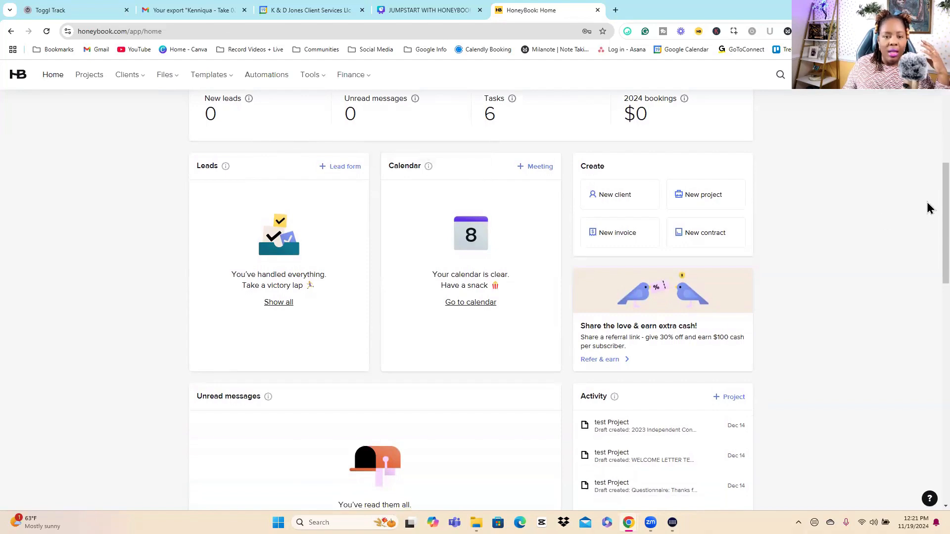
{"action": "scroll", "coordinate": [934, 218], "scroll_direction": "down", "scroll_amount": 3}
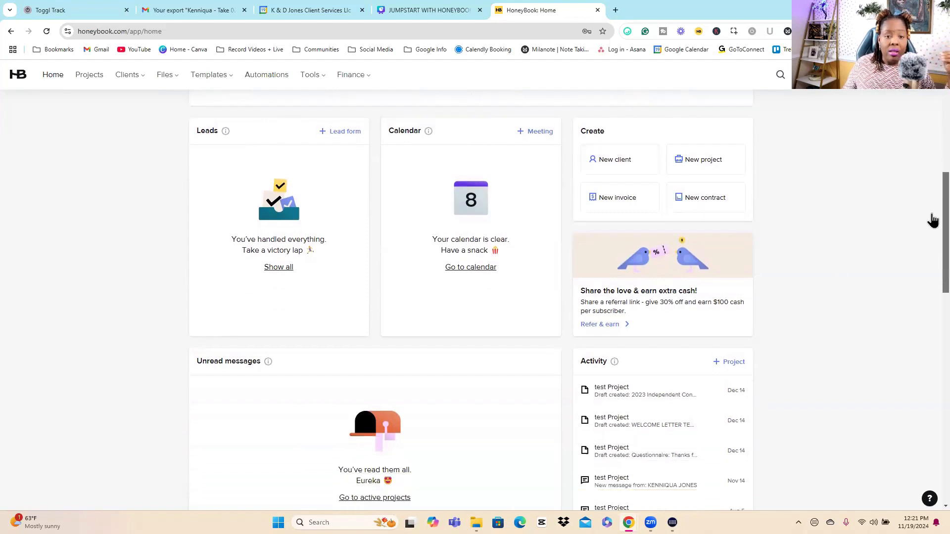
{"action": "scroll", "coordinate": [933, 251], "scroll_direction": "down", "scroll_amount": 2}
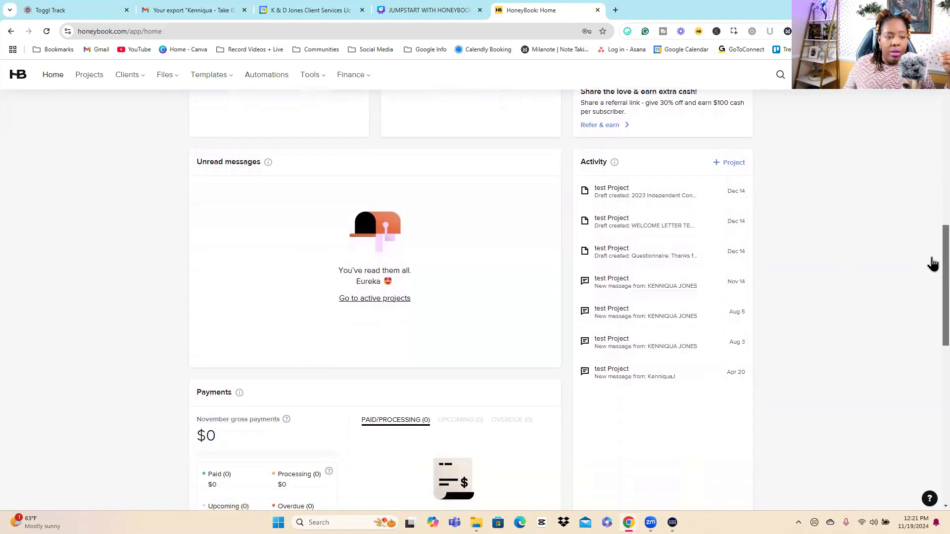
{"action": "scroll", "coordinate": [933, 256], "scroll_direction": "down", "scroll_amount": 2}
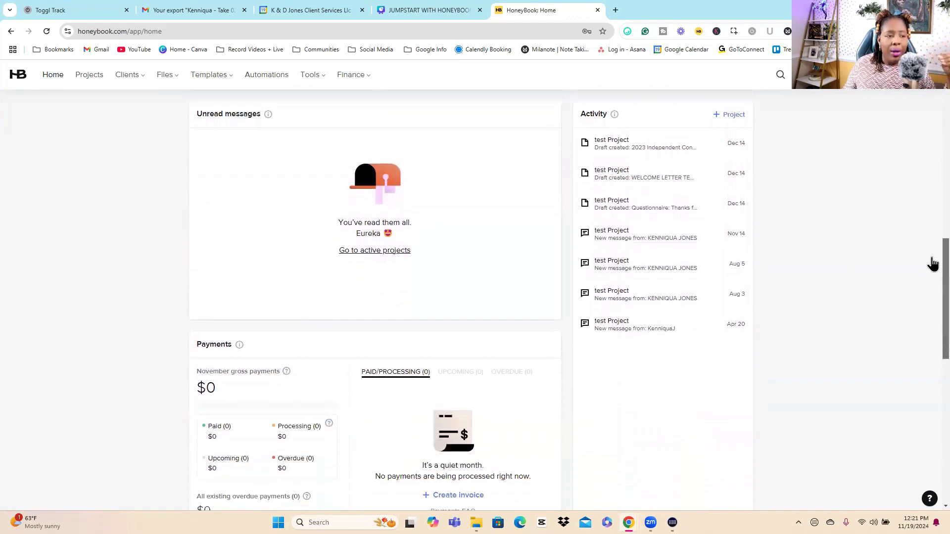
{"action": "scroll", "coordinate": [932, 287], "scroll_direction": "down", "scroll_amount": 1}
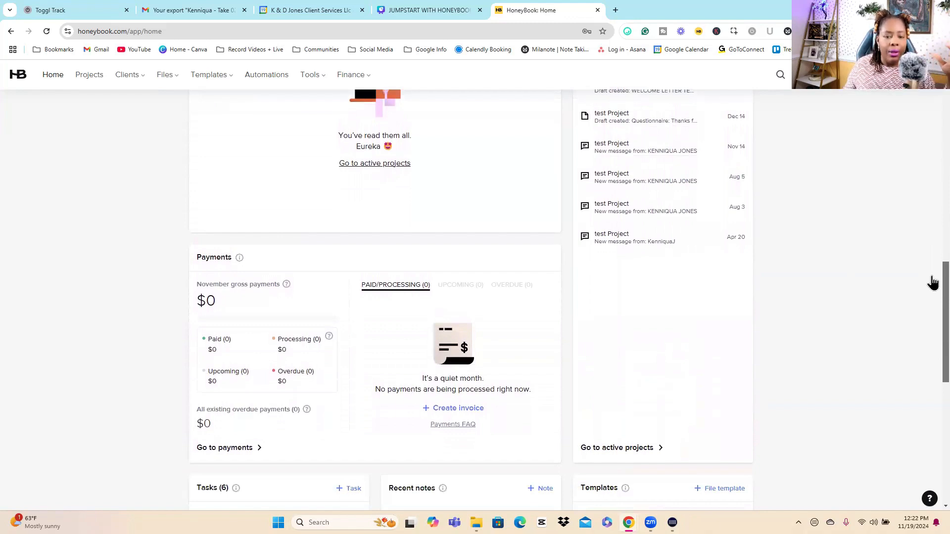
{"action": "scroll", "coordinate": [932, 287], "scroll_direction": "down", "scroll_amount": 2}
{"action": "scroll", "coordinate": [933, 304], "scroll_direction": "down", "scroll_amount": 3}
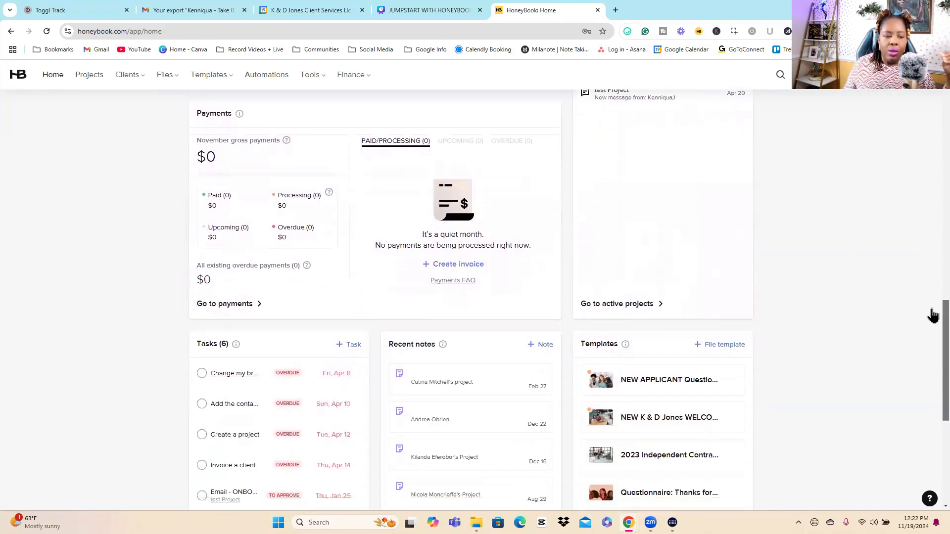
{"action": "scroll", "coordinate": [933, 335], "scroll_direction": "down", "scroll_amount": 4}
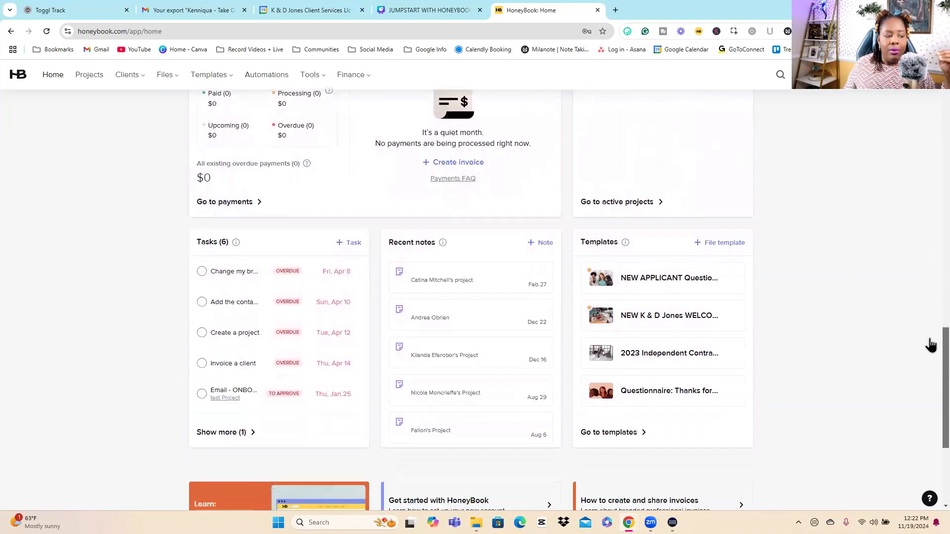
{"action": "scroll", "coordinate": [929, 391], "scroll_direction": "up", "scroll_amount": 10}
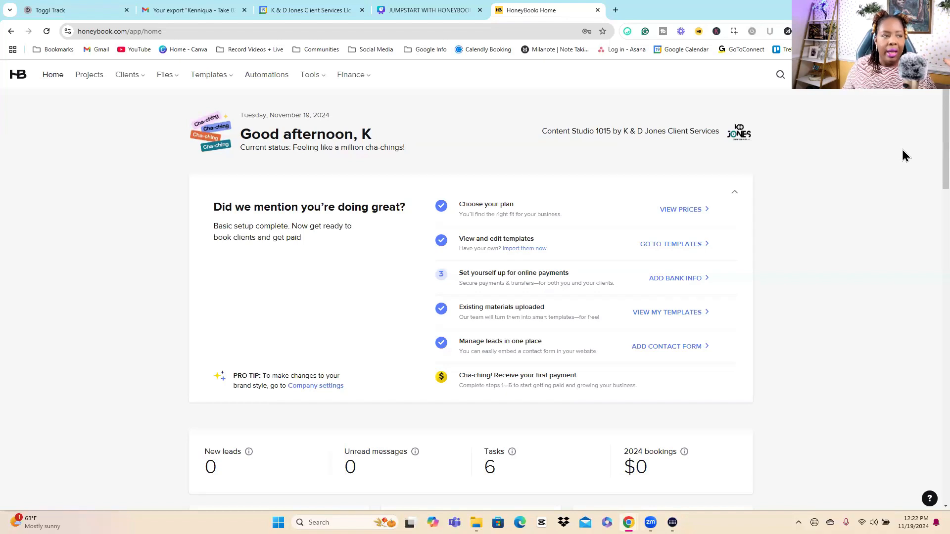
Step: Open the company settings and examine the brand elements, including the color picker for the main button color
{"action": "left_click", "coordinate": [922, 75]}
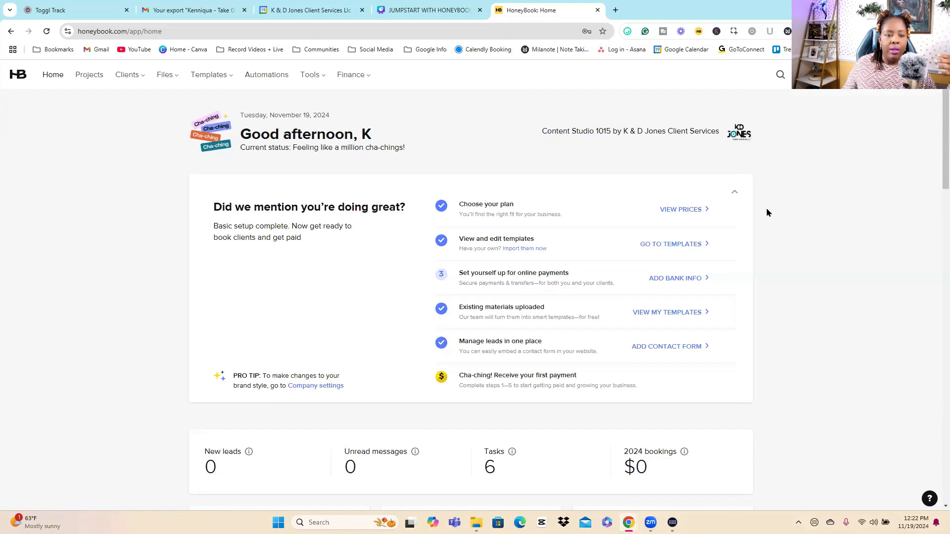
{"action": "left_click", "coordinate": [854, 196]}
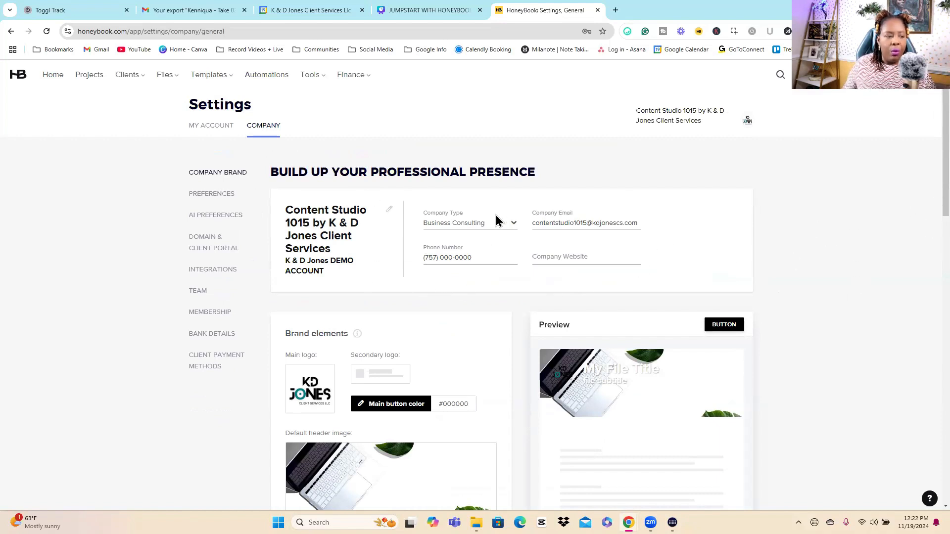
{"action": "scroll", "coordinate": [928, 226], "scroll_direction": "down", "scroll_amount": 1}
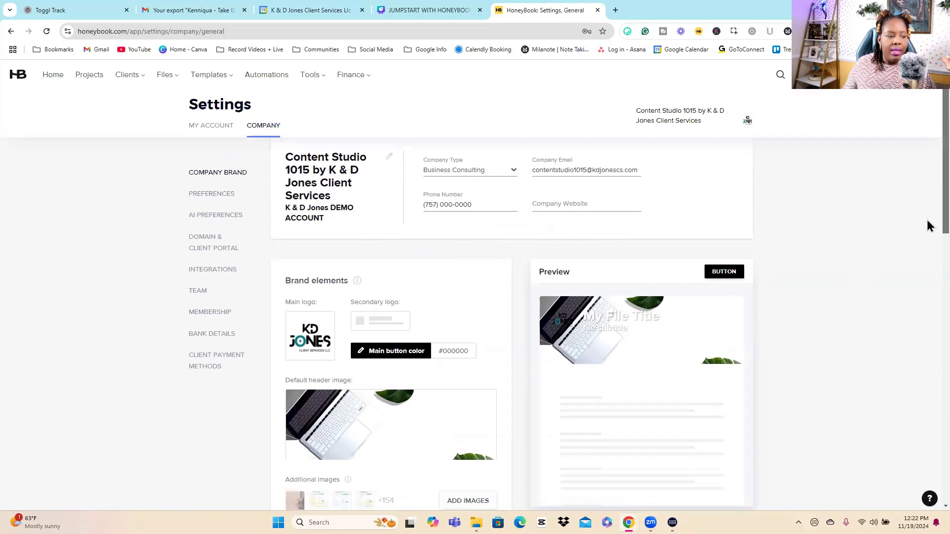
{"action": "scroll", "coordinate": [928, 233], "scroll_direction": "down", "scroll_amount": 1}
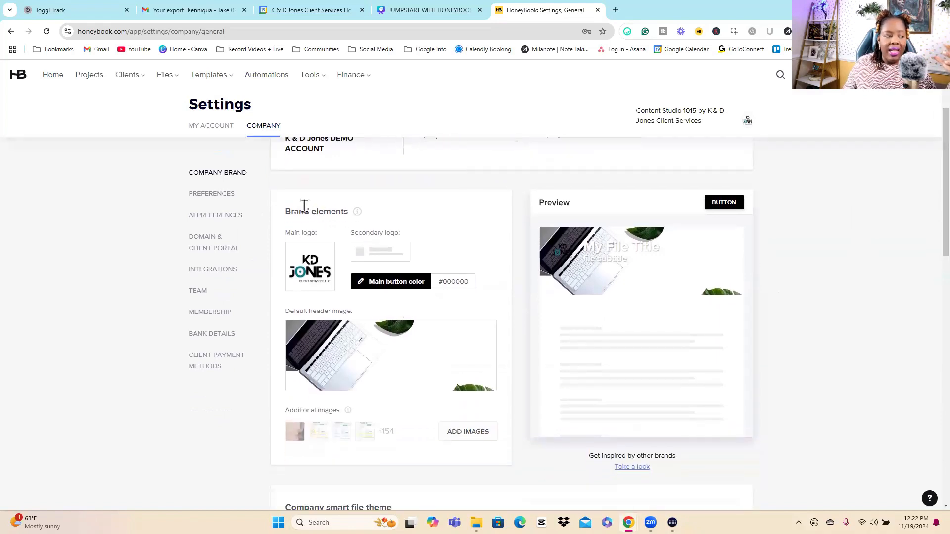
{"action": "triple_click", "coordinate": [304, 208]}
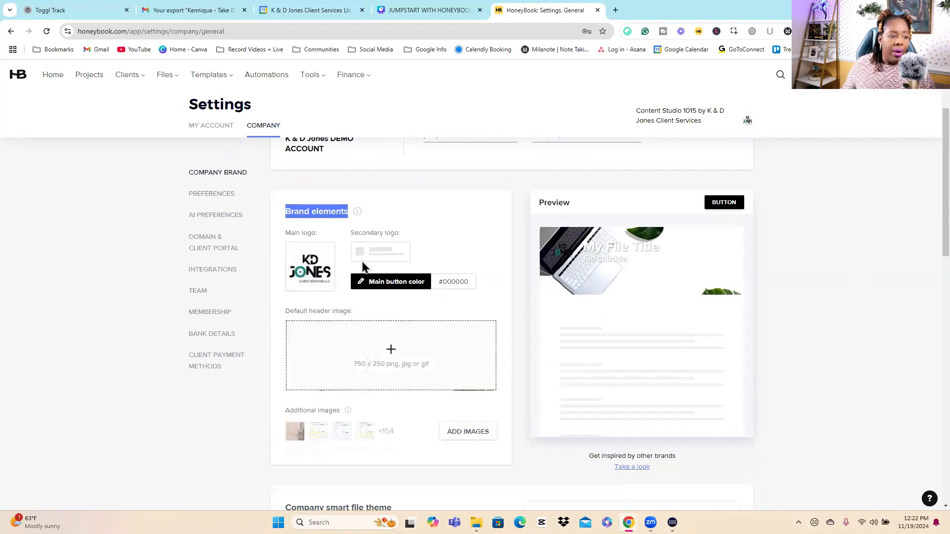
{"action": "left_click", "coordinate": [390, 285]}
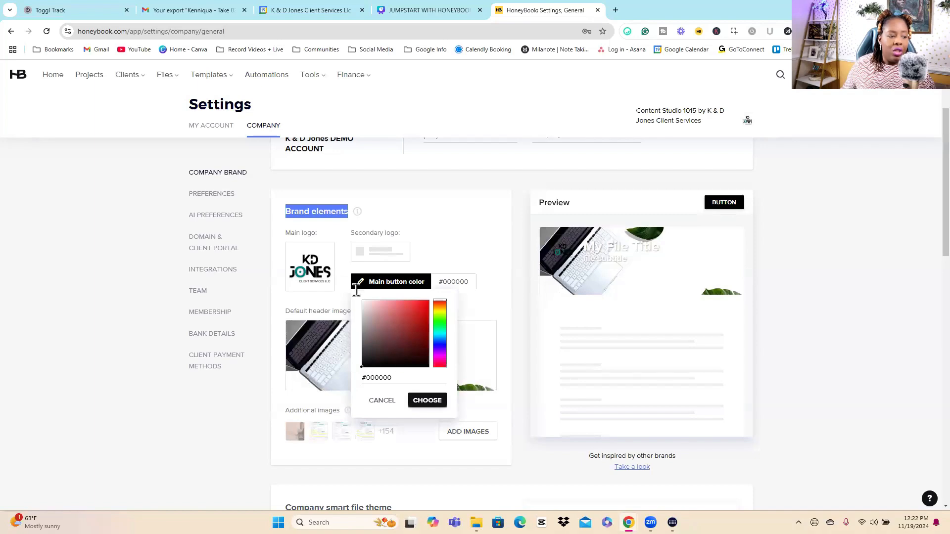
{"action": "left_click", "coordinate": [936, 199]}
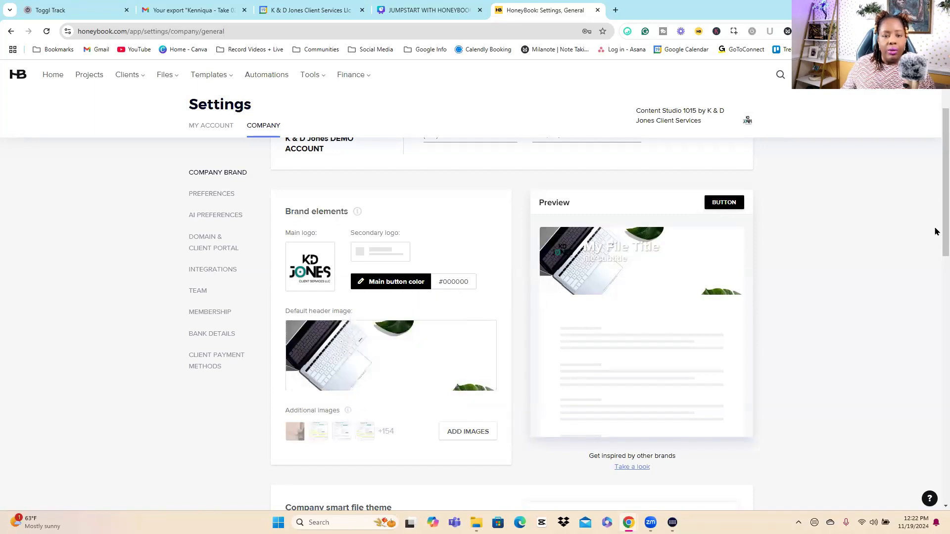
Step: Examine the email signature, company description, social links and company theme sections of the company brand settings
{"action": "scroll", "coordinate": [935, 231], "scroll_direction": "down", "scroll_amount": 8}
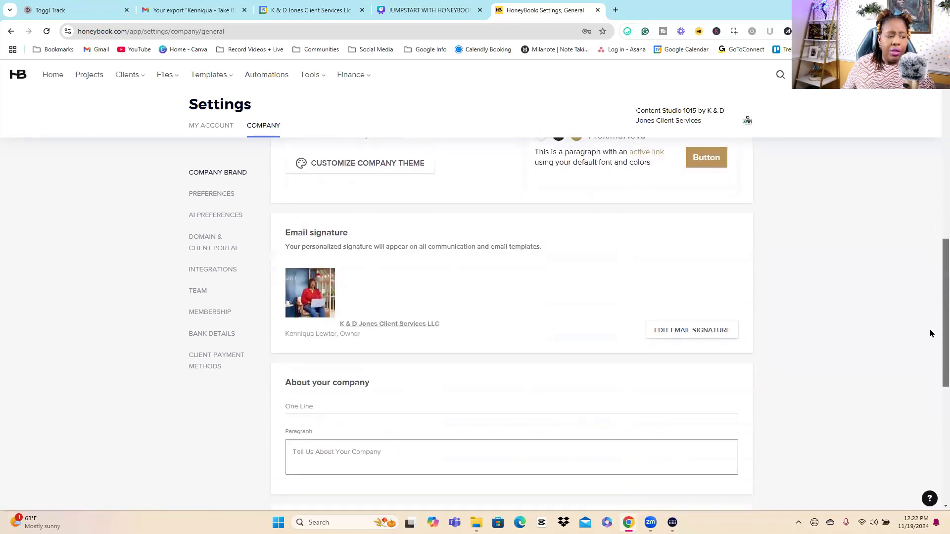
{"action": "scroll", "coordinate": [406, 316], "scroll_direction": "down", "scroll_amount": 5}
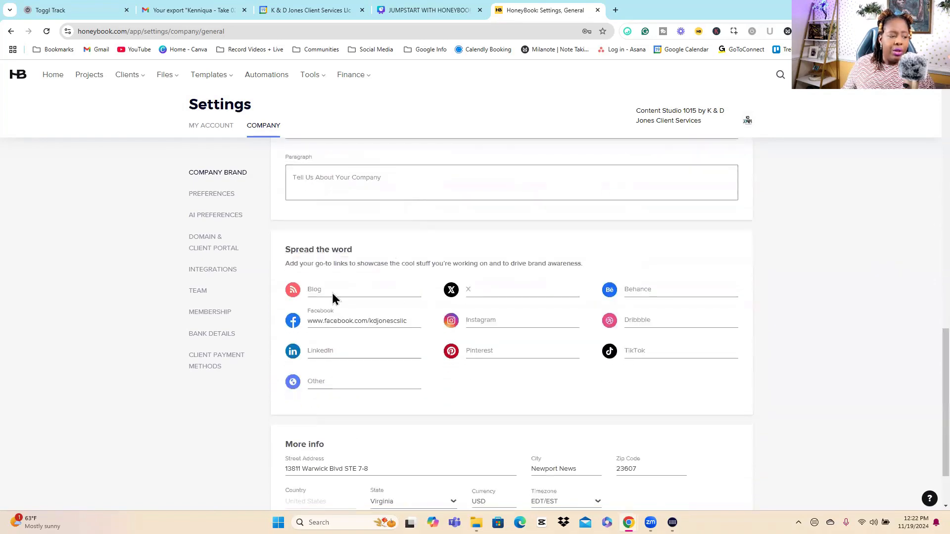
{"action": "scroll", "coordinate": [384, 327], "scroll_direction": "up", "scroll_amount": 3}
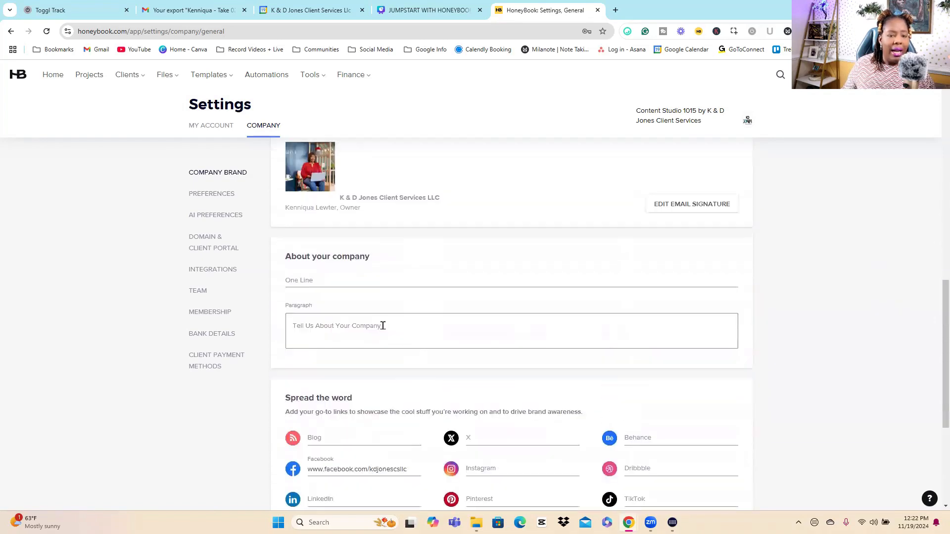
{"action": "scroll", "coordinate": [385, 327], "scroll_direction": "up", "scroll_amount": 3}
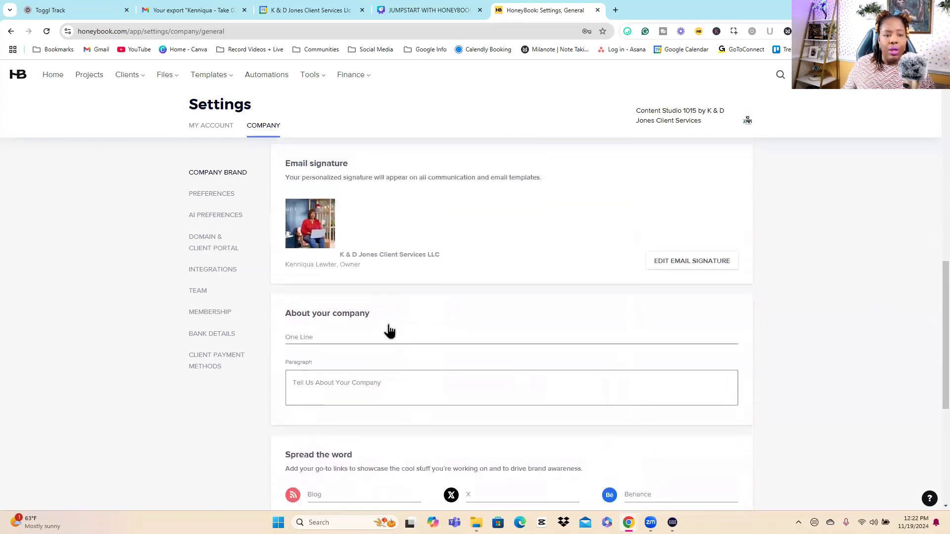
Step: Open the company preferences and review the editable list of lead sources without changing it
{"action": "left_click", "coordinate": [211, 194]}
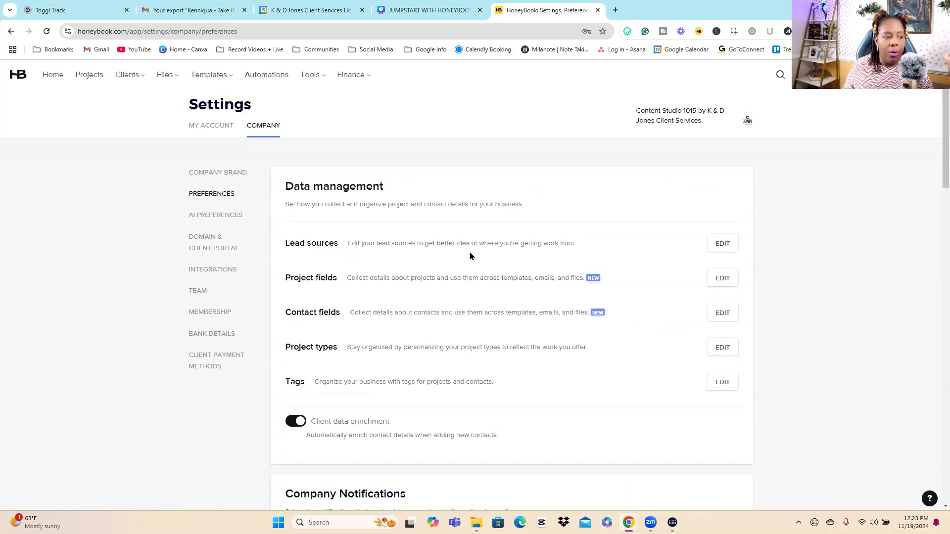
{"action": "double_click", "coordinate": [318, 243]}
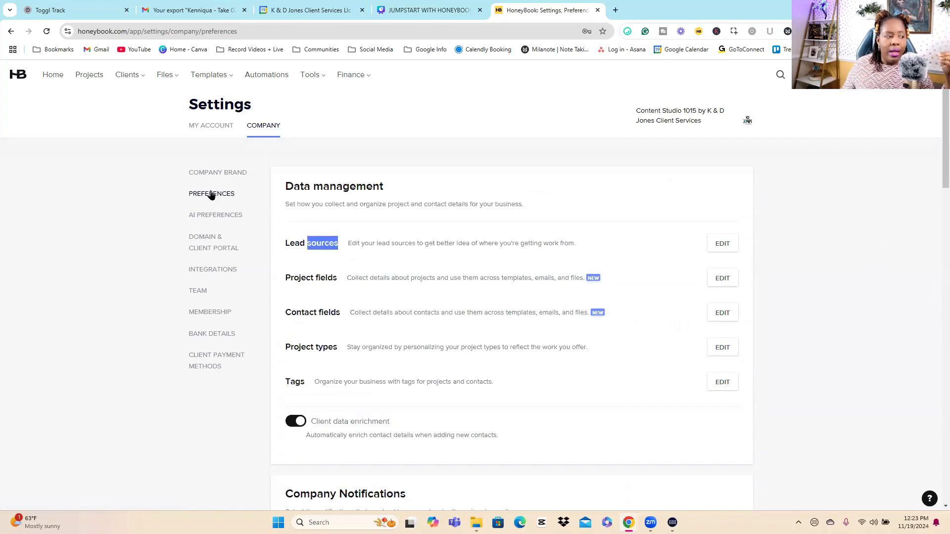
{"action": "triple_click", "coordinate": [318, 242]}
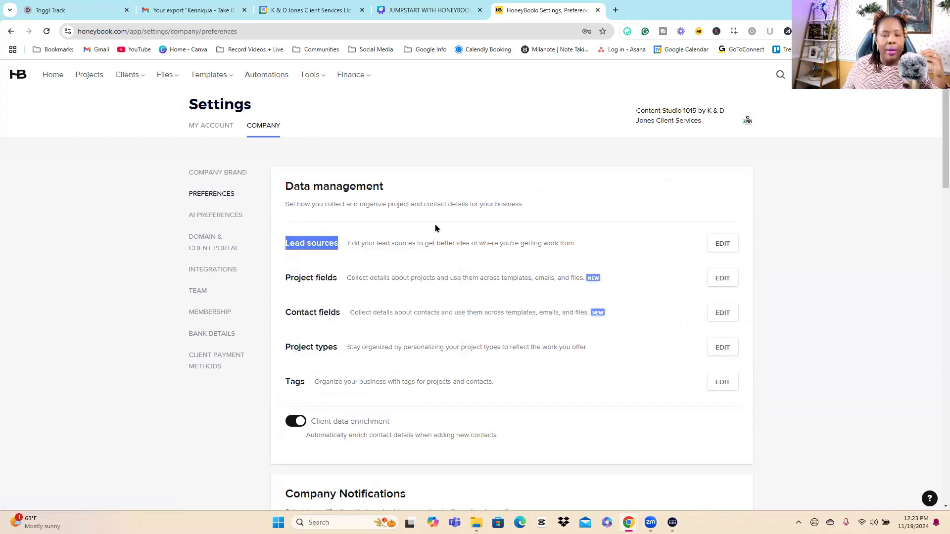
{"action": "left_click", "coordinate": [723, 244]}
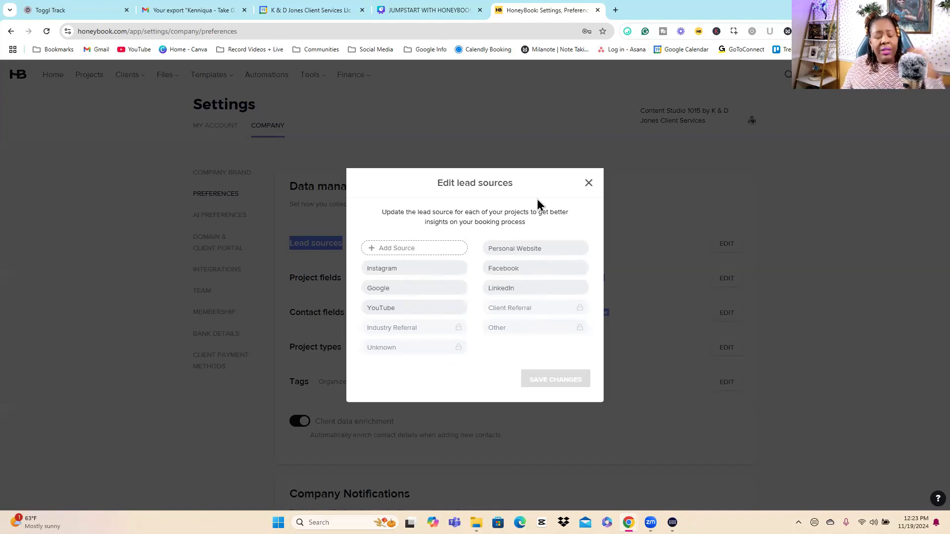
{"action": "left_click", "coordinate": [589, 182]}
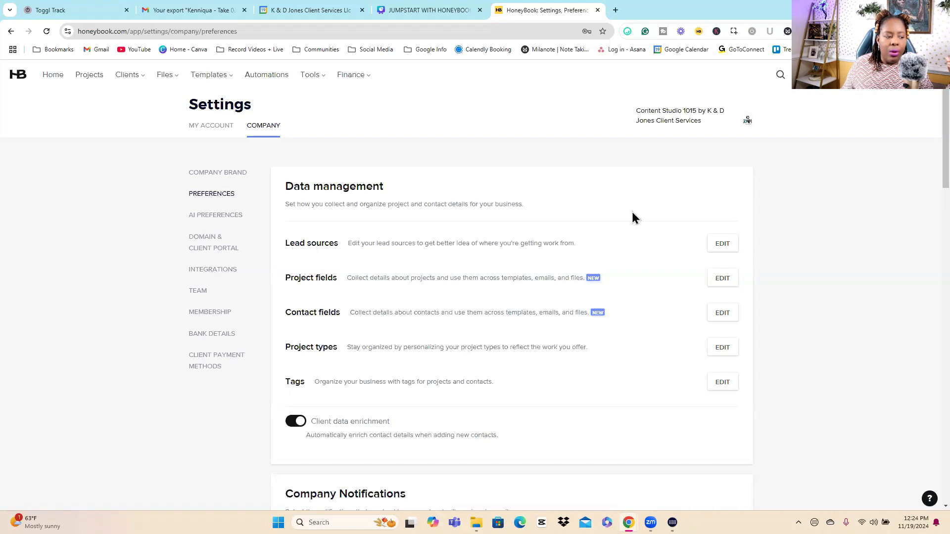
Step: Open the project types for editing under Data management and review the existing types
{"action": "triple_click", "coordinate": [321, 347]}
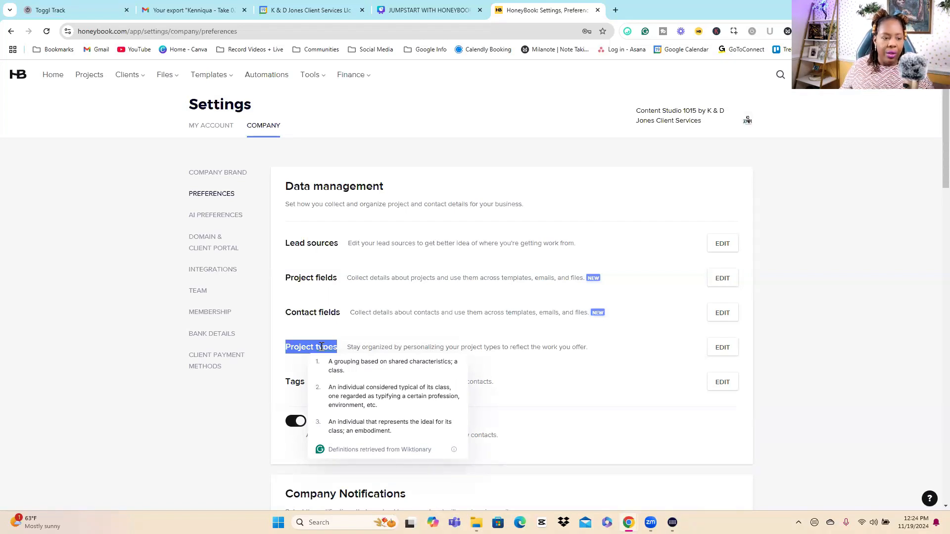
{"action": "left_click", "coordinate": [721, 347]}
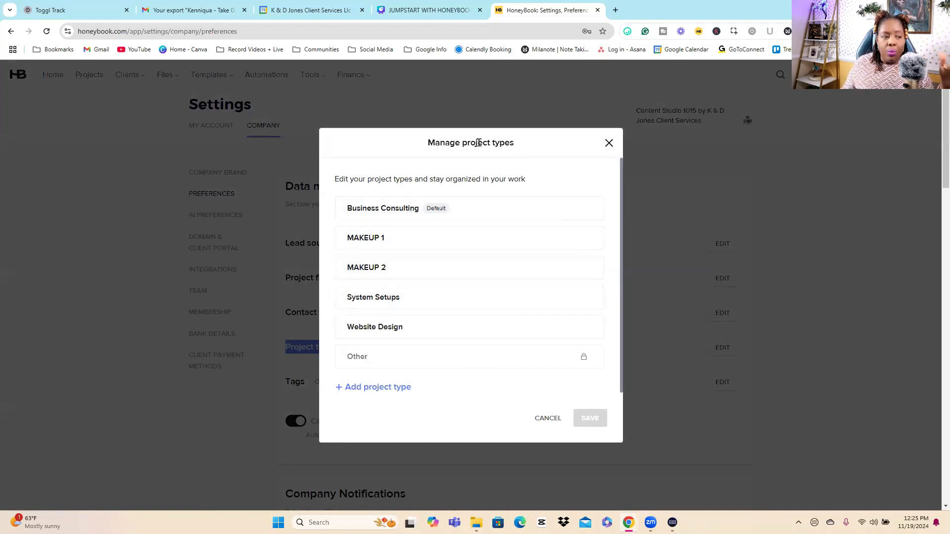
{"action": "left_click_drag", "start_coordinate": [460, 143], "coordinate": [536, 141]}
{"action": "left_click", "coordinate": [537, 138]}
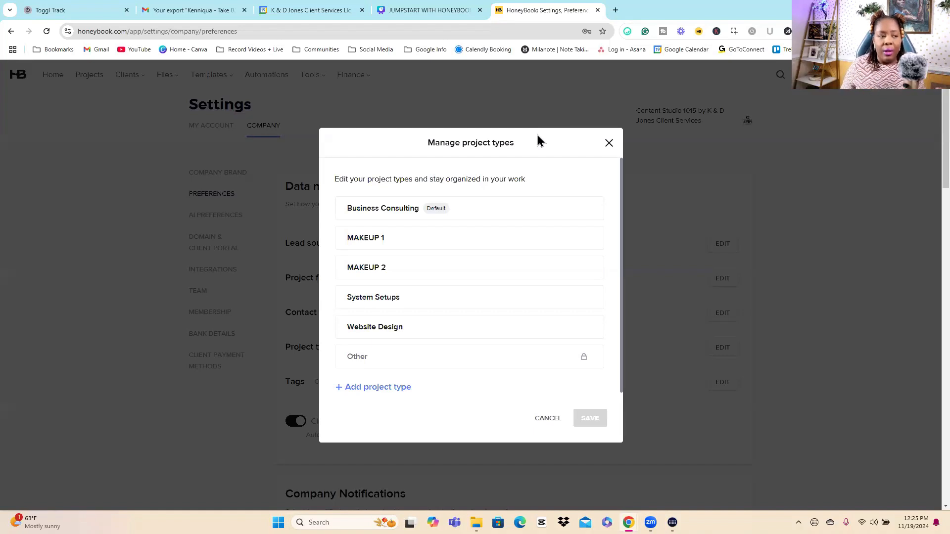
Step: Close the project types list without changes and review the Project types entry under Data management
{"action": "left_click", "coordinate": [609, 144]}
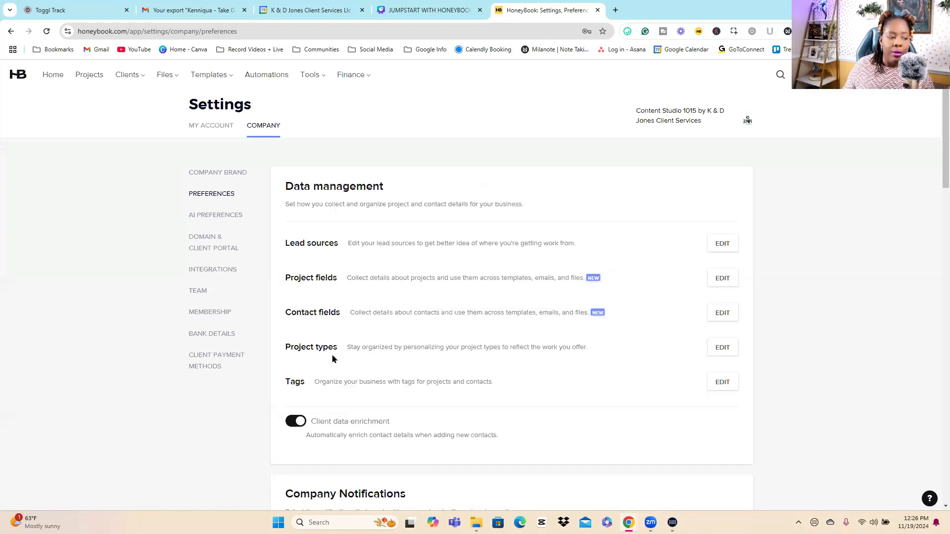
{"action": "left_click_drag", "start_coordinate": [333, 347], "coordinate": [294, 347]}
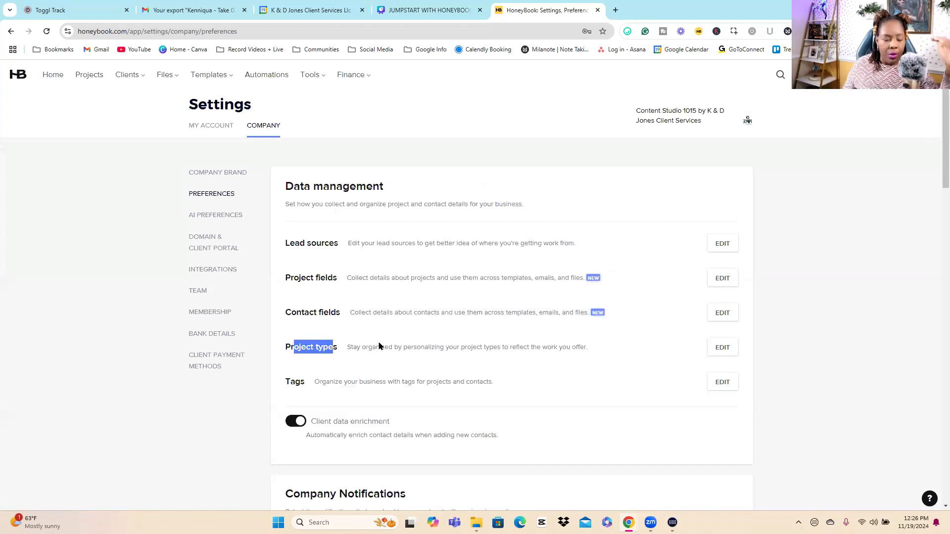
{"action": "left_click_drag", "start_coordinate": [334, 347], "coordinate": [270, 355]}
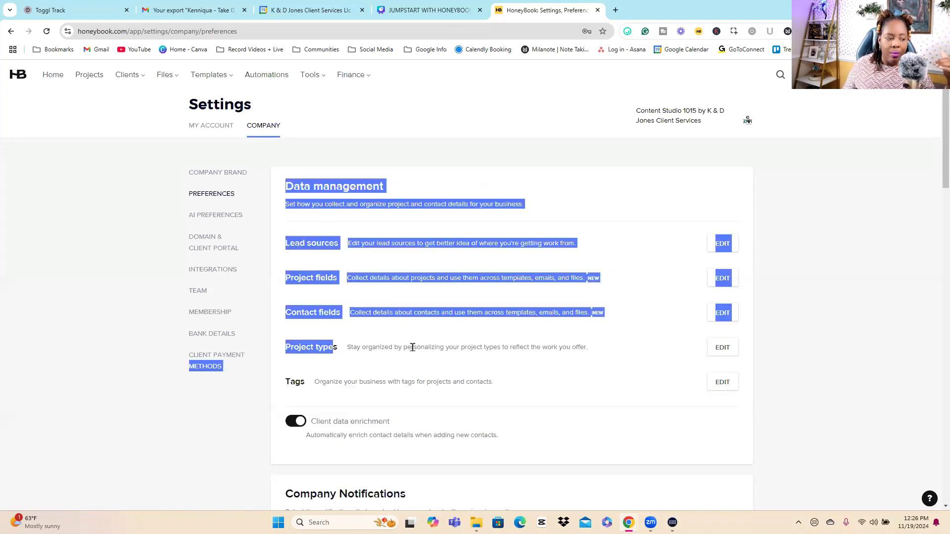
{"action": "left_click", "coordinate": [412, 347]}
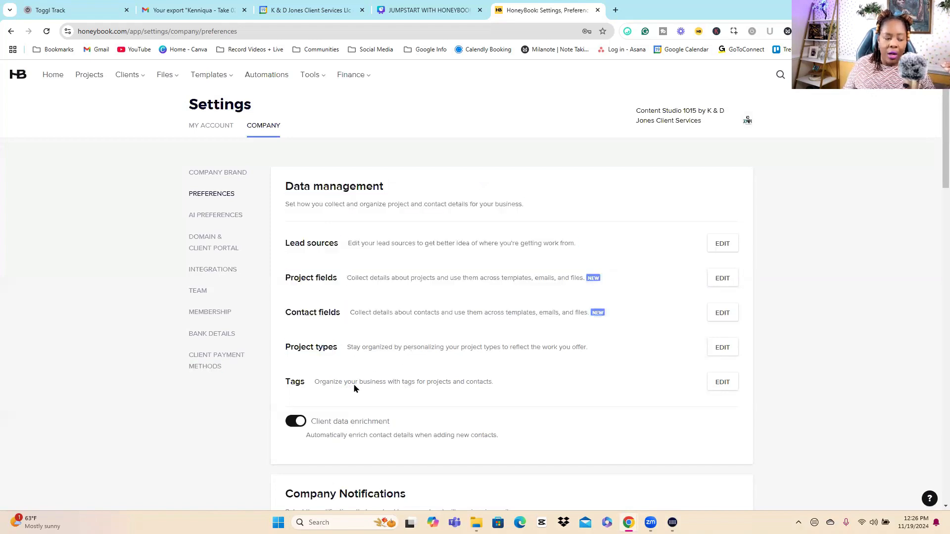
Step: Review the company tags under Data management and close the tag manager without changing them
{"action": "double_click", "coordinate": [299, 382]}
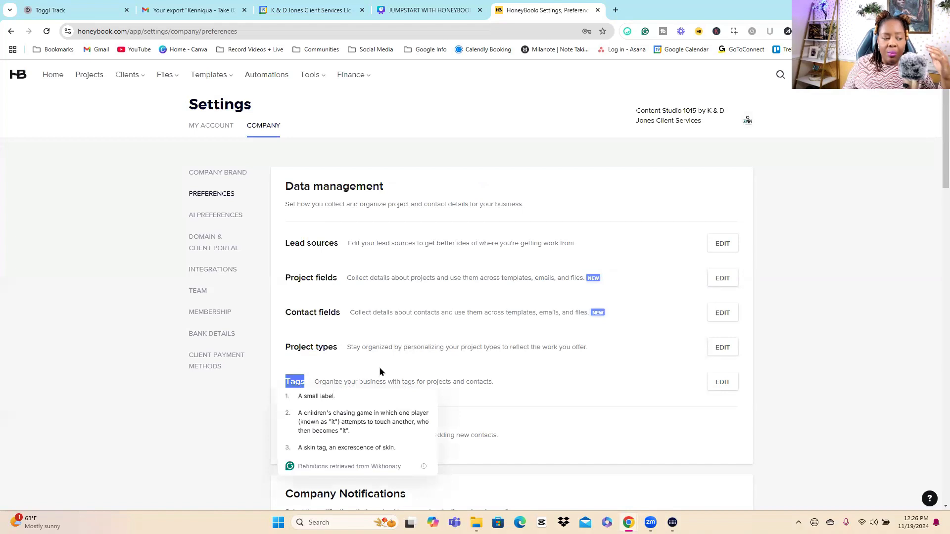
{"action": "left_click", "coordinate": [297, 380]}
{"action": "double_click", "coordinate": [297, 380]}
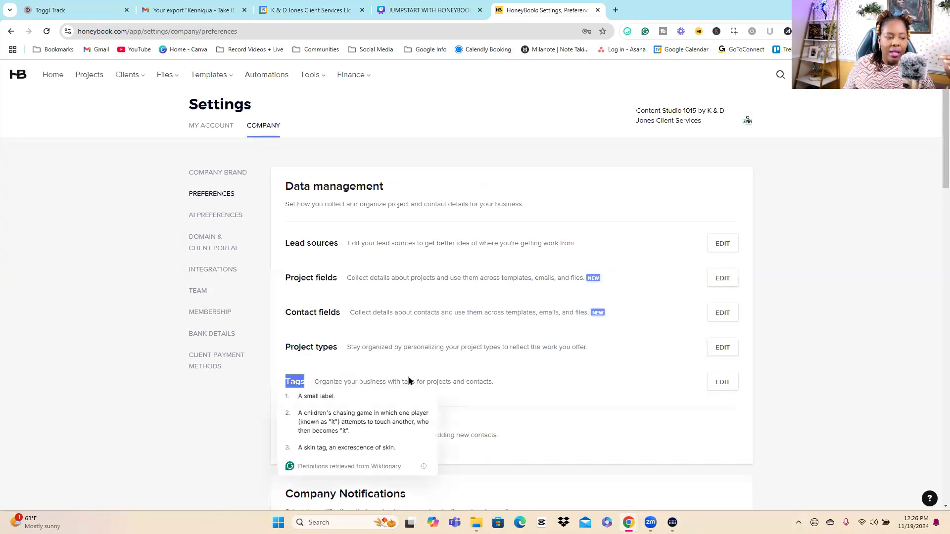
{"action": "left_click", "coordinate": [572, 390]}
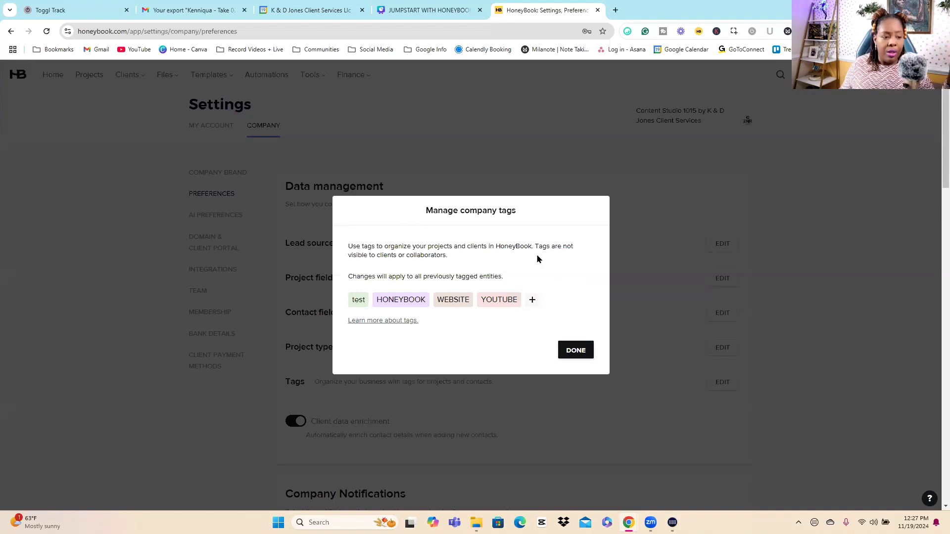
{"action": "left_click", "coordinate": [574, 353]}
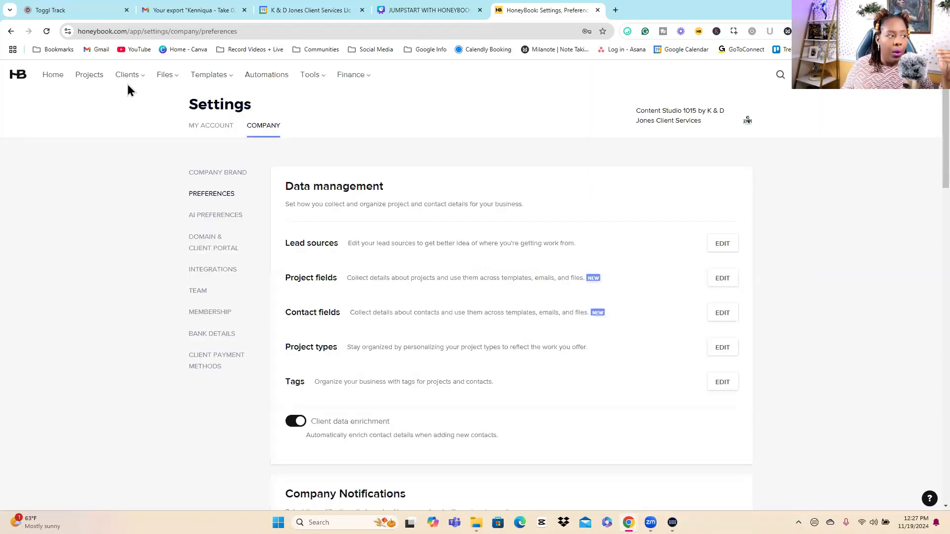
Step: Open the projects pipeline and examine which tags are available for filtering projects
{"action": "left_click", "coordinate": [94, 78]}
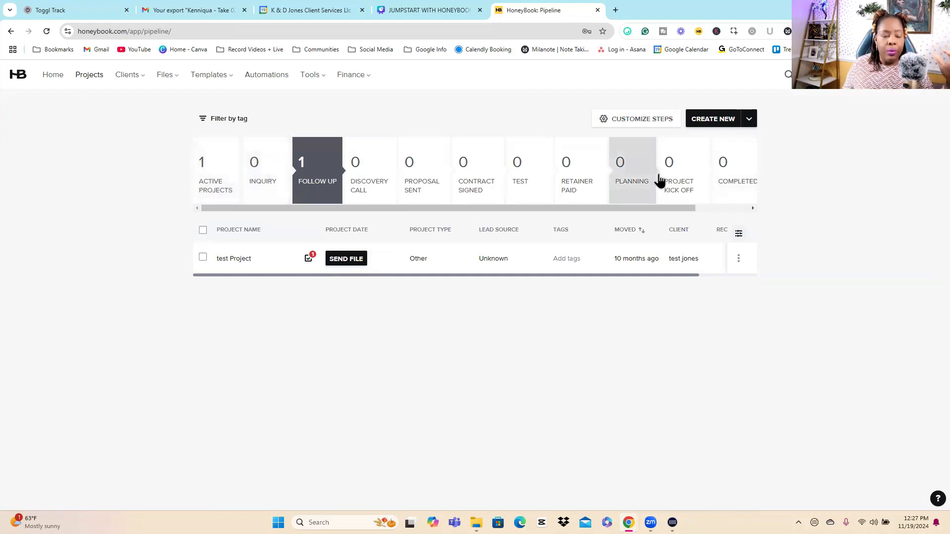
{"action": "left_click", "coordinate": [200, 119]}
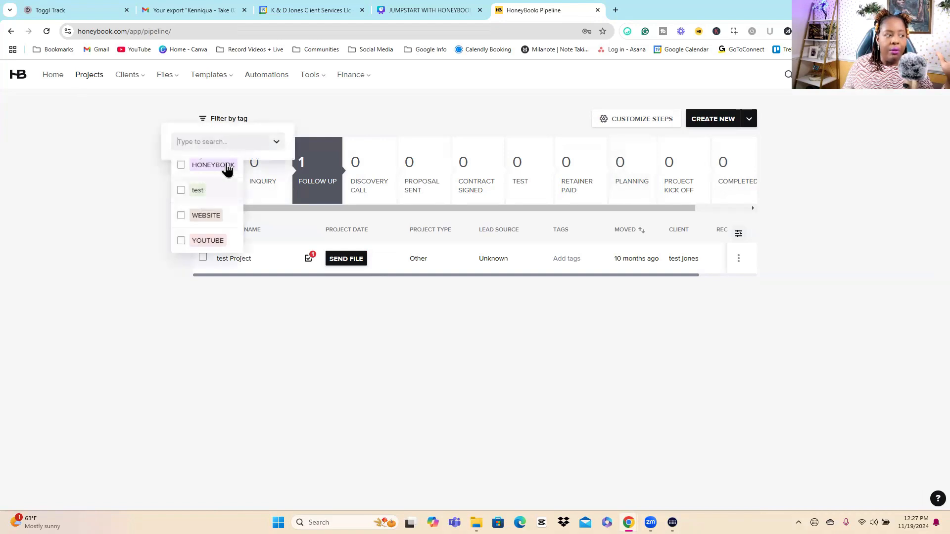
{"action": "left_click", "coordinate": [310, 352]}
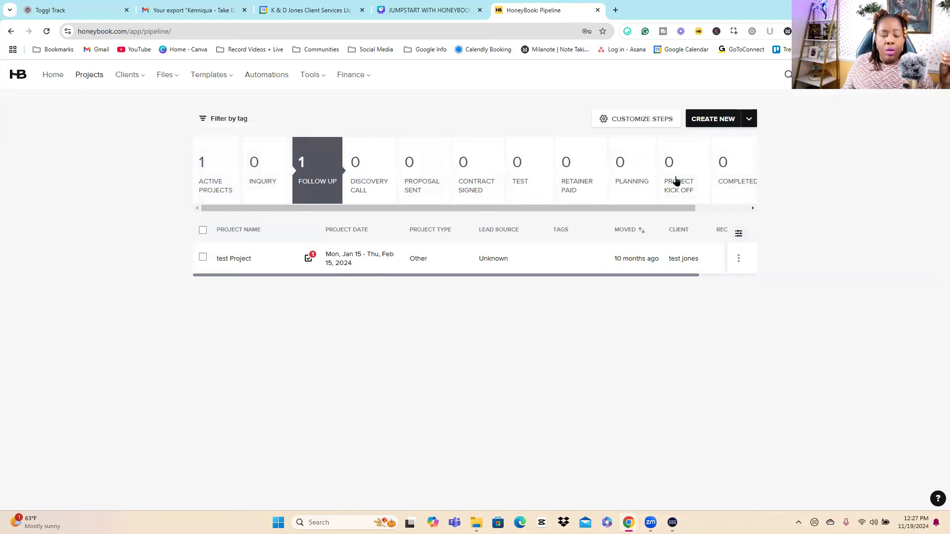
{"action": "left_click", "coordinate": [243, 120]}
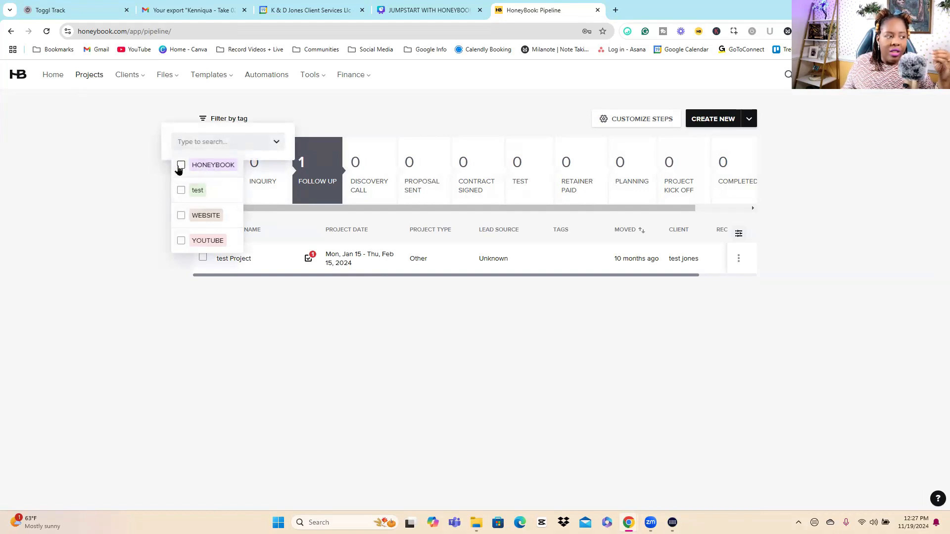
{"action": "left_click", "coordinate": [222, 135]}
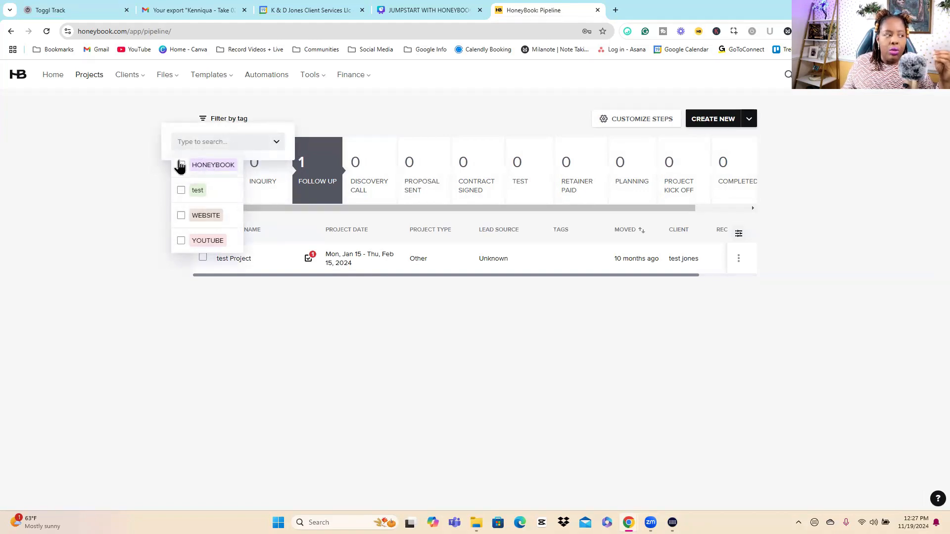
Step: Return to the company preferences and examine the notifications, actions, SMS reminders, payment reminders, default name format and Smart File settings
{"action": "left_click", "coordinate": [928, 74]}
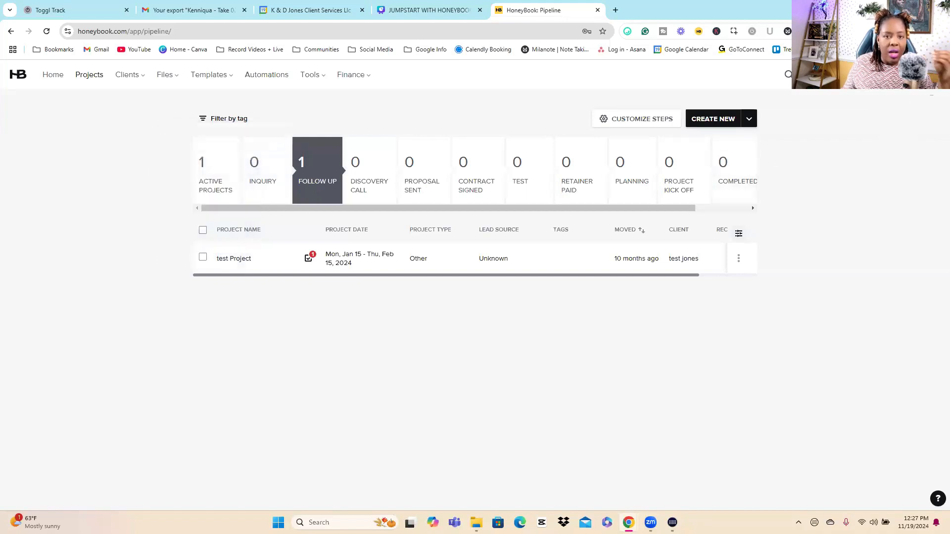
{"action": "left_click", "coordinate": [834, 201]}
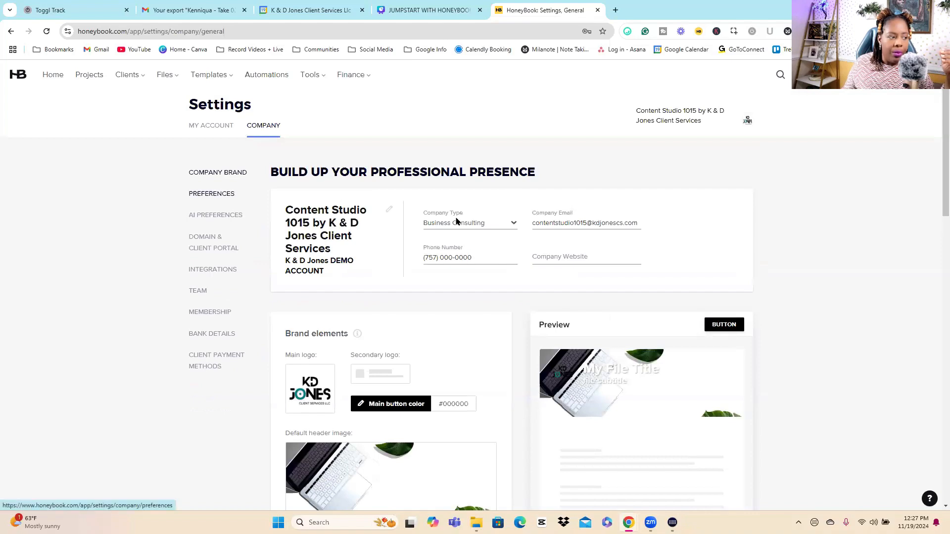
{"action": "left_click", "coordinate": [211, 193]}
{"action": "scroll", "coordinate": [470, 222], "scroll_direction": "down", "scroll_amount": 7}
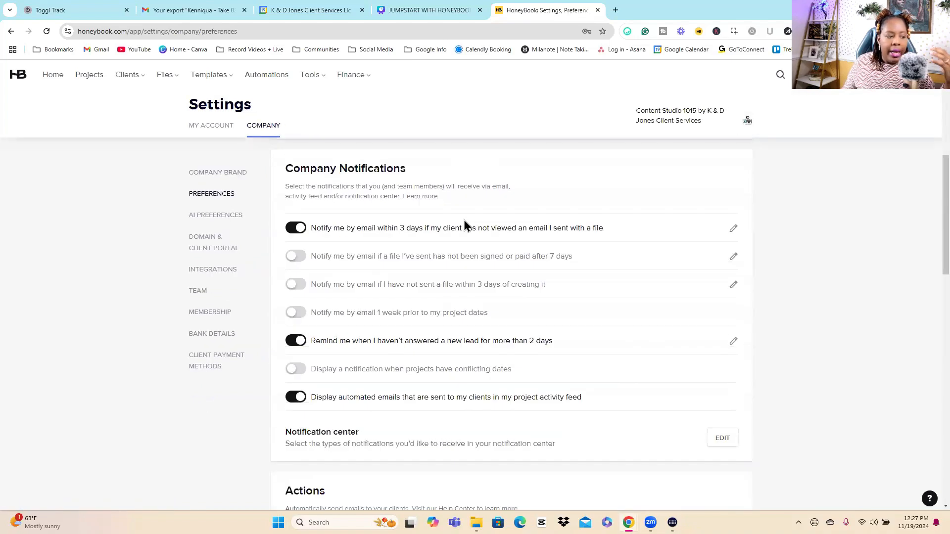
{"action": "scroll", "coordinate": [380, 223], "scroll_direction": "up", "scroll_amount": 1}
{"action": "scroll", "coordinate": [562, 219], "scroll_direction": "down", "scroll_amount": 1}
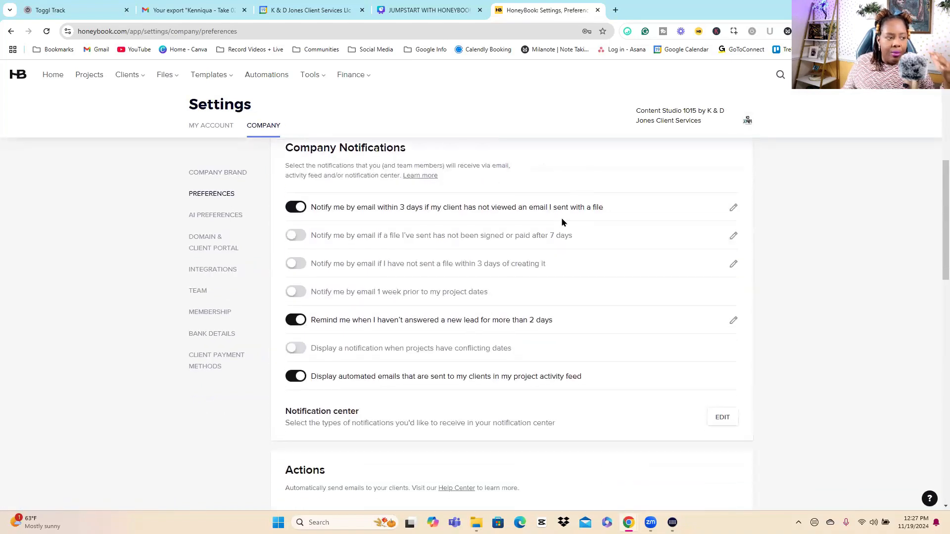
{"action": "scroll", "coordinate": [561, 225], "scroll_direction": "down", "scroll_amount": 4}
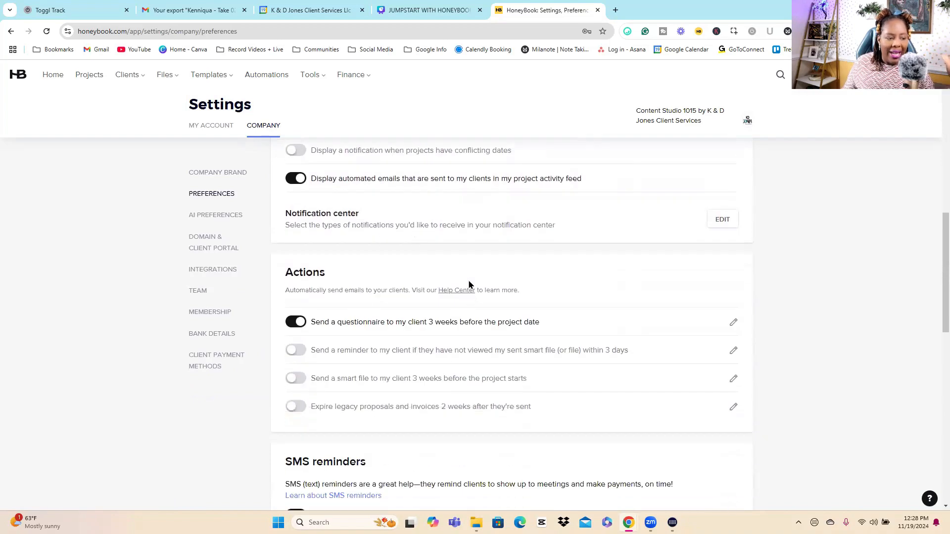
{"action": "scroll", "coordinate": [463, 274], "scroll_direction": "down", "scroll_amount": 7}
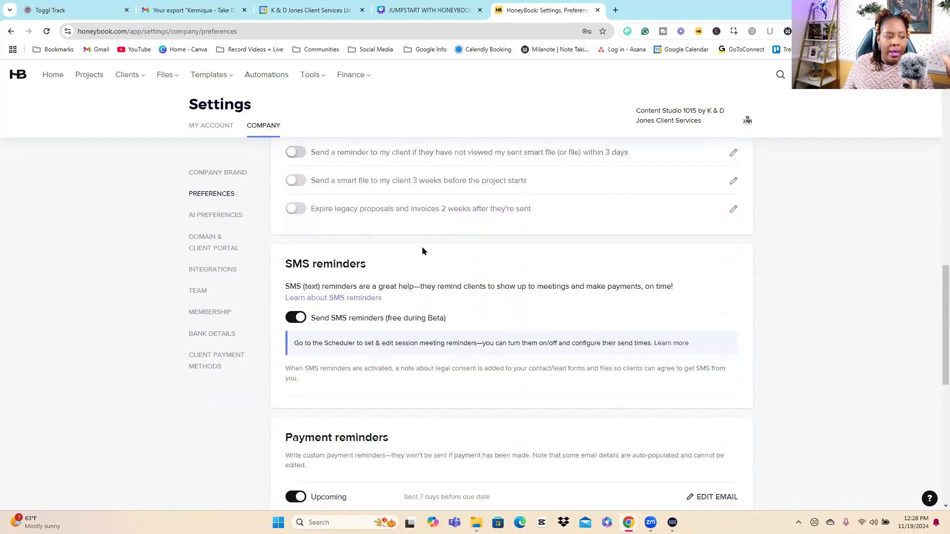
{"action": "scroll", "coordinate": [416, 246], "scroll_direction": "down", "scroll_amount": 5}
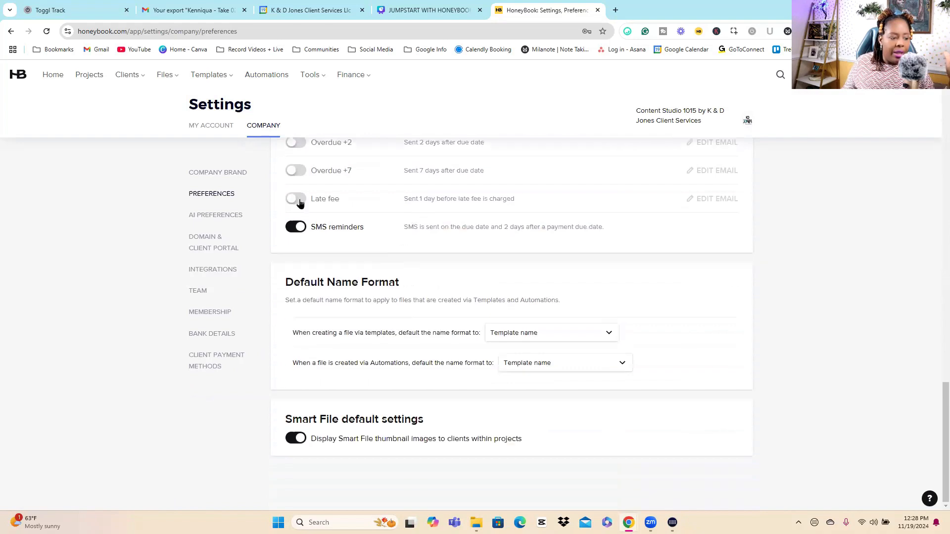
Step: Open the AI preferences and look over the AI Assistant and AI Meeting Assistant sections
{"action": "left_click", "coordinate": [220, 215]}
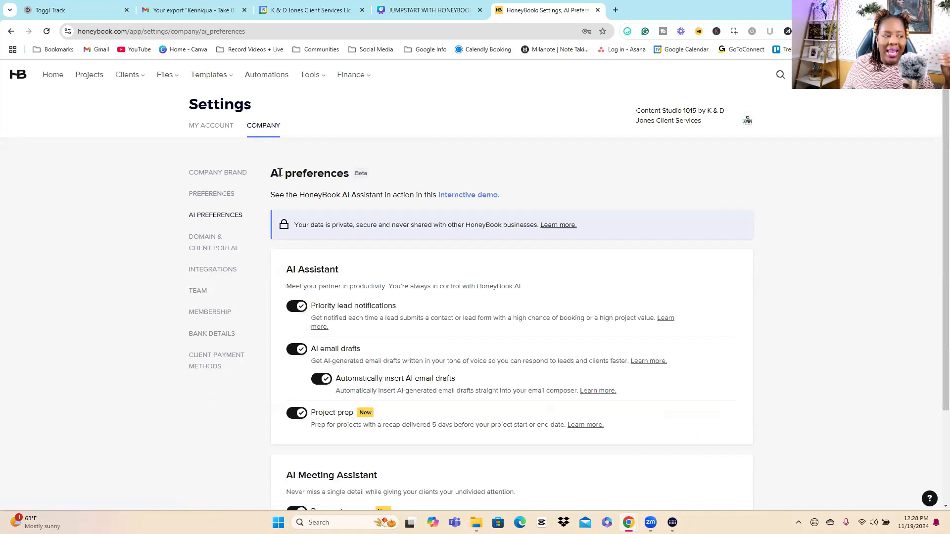
{"action": "triple_click", "coordinate": [279, 173]}
{"action": "left_click", "coordinate": [857, 241]}
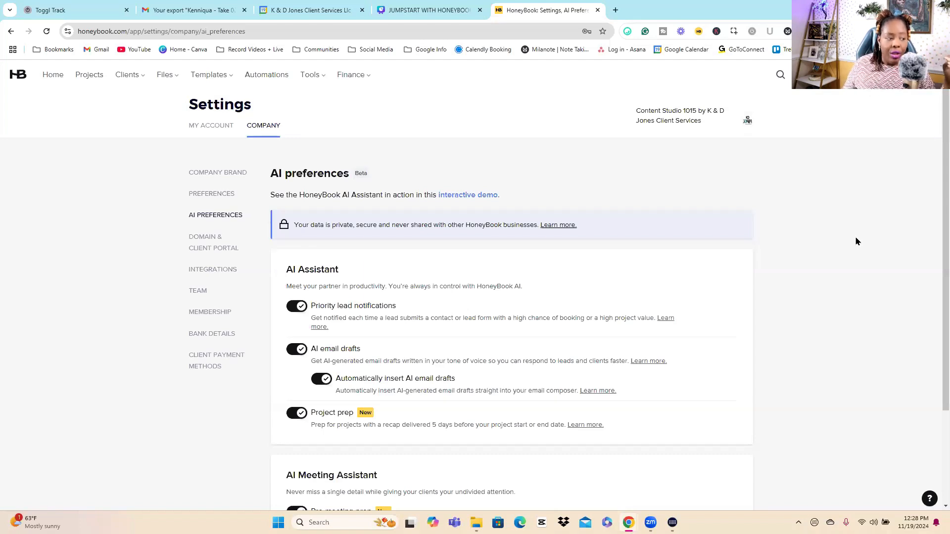
{"action": "scroll", "coordinate": [869, 230], "scroll_direction": "down", "scroll_amount": 2}
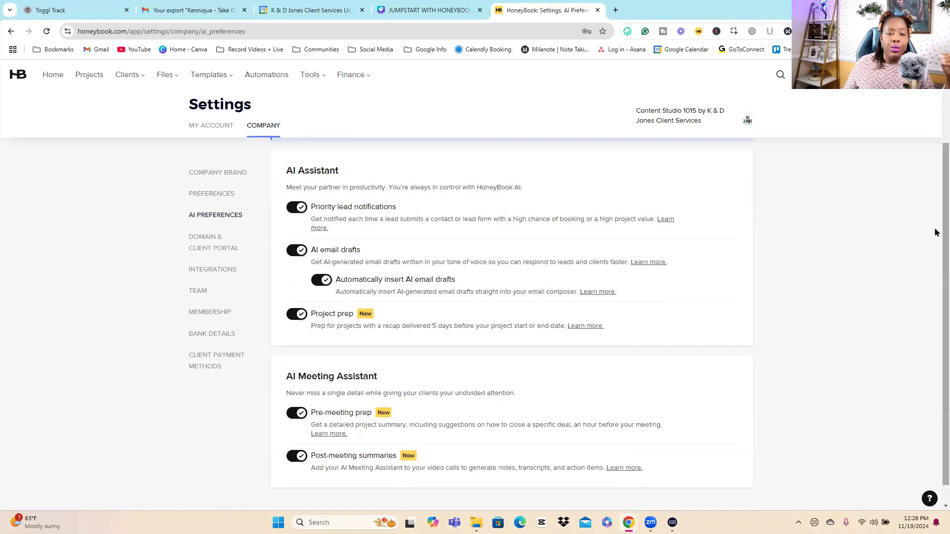
{"action": "scroll", "coordinate": [935, 225], "scroll_direction": "up", "scroll_amount": 1}
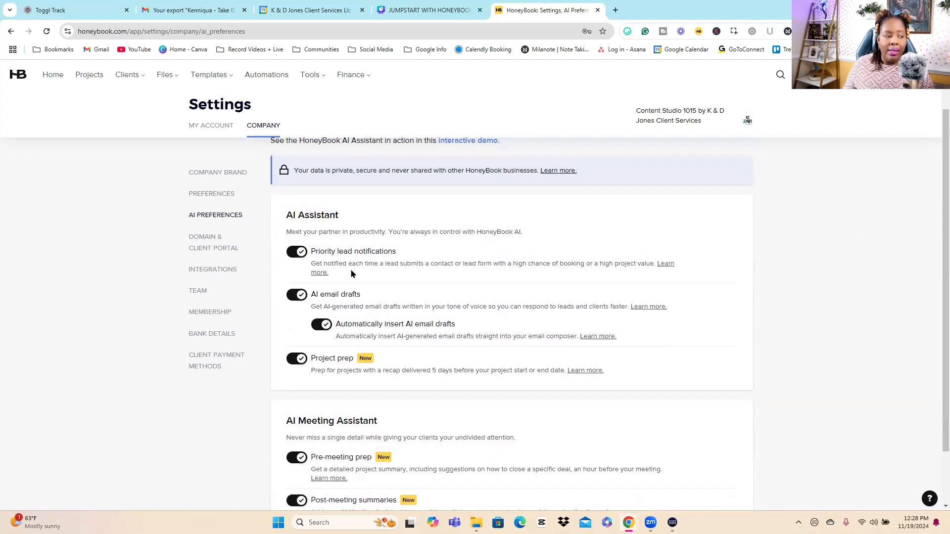
Step: Examine the priority lead notifications, AI email drafts, project prep, pre-meeting prep and post-meeting summaries options
{"action": "left_click_drag", "start_coordinate": [395, 251], "coordinate": [310, 252]}
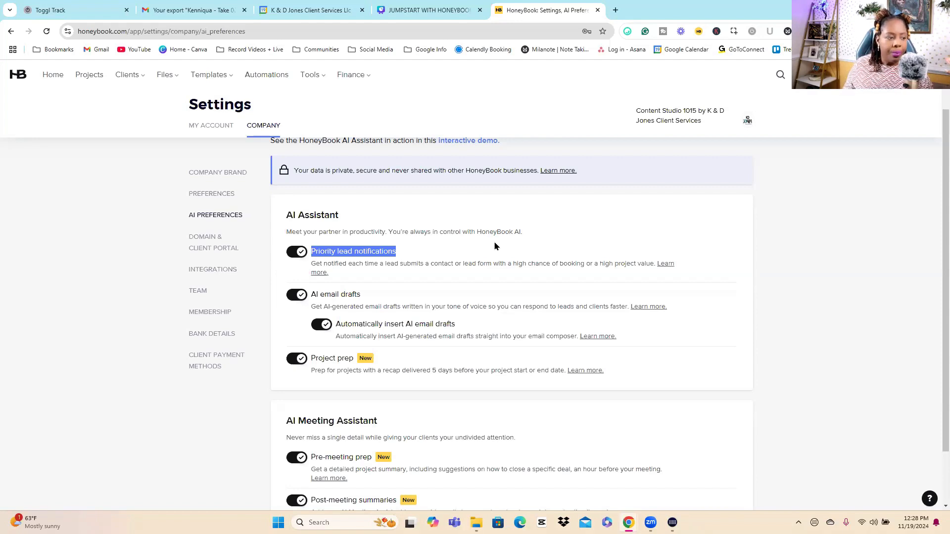
{"action": "left_click_drag", "start_coordinate": [335, 296], "coordinate": [393, 297]}
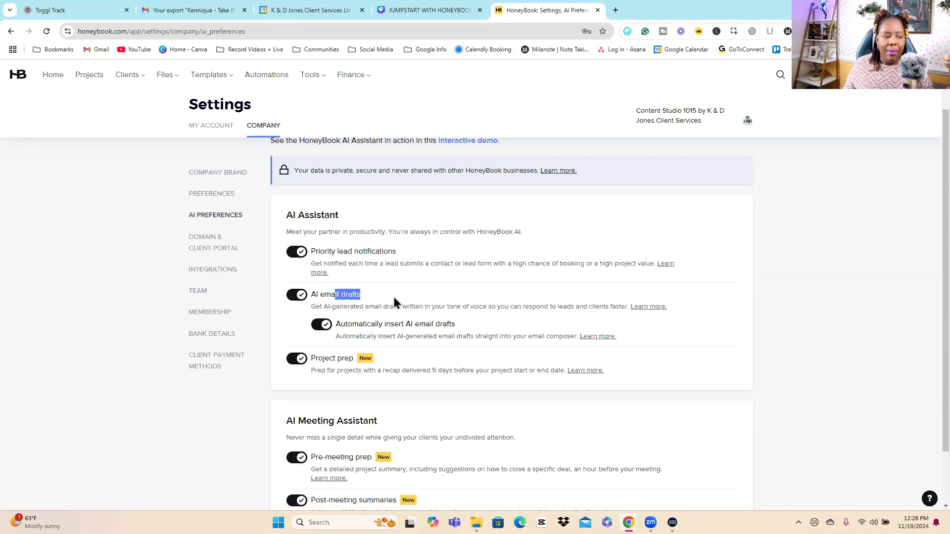
{"action": "left_click", "coordinate": [393, 297]}
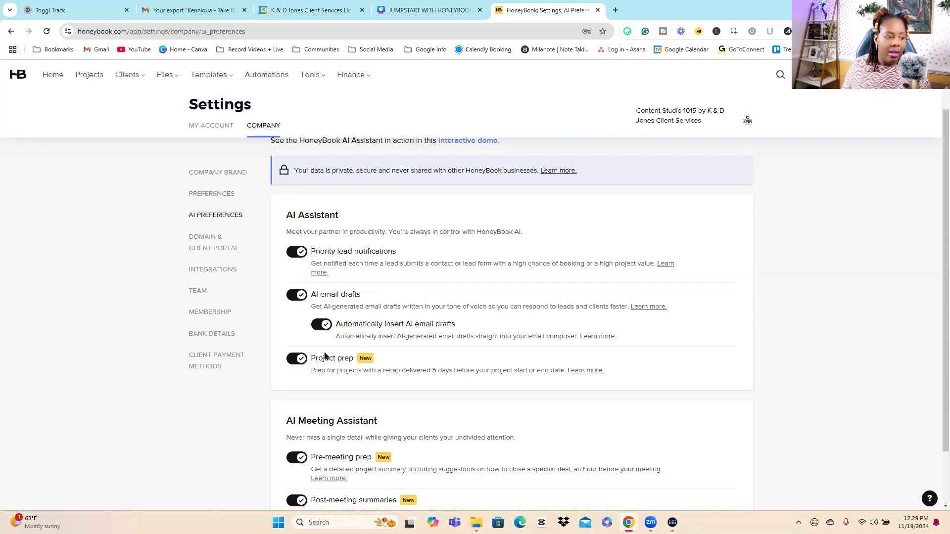
{"action": "scroll", "coordinate": [445, 356], "scroll_direction": "down", "scroll_amount": 1}
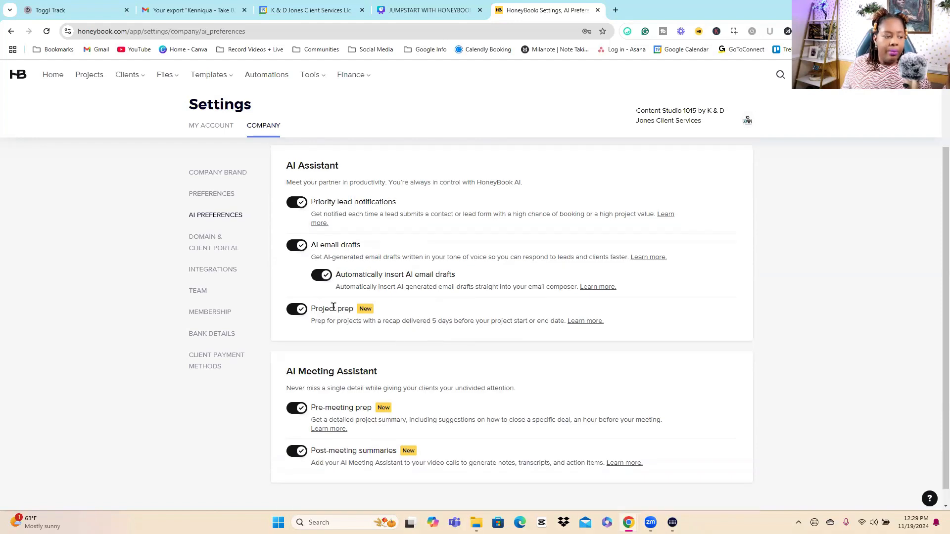
{"action": "left_click_drag", "start_coordinate": [310, 309], "coordinate": [399, 311]}
{"action": "left_click", "coordinate": [426, 312]}
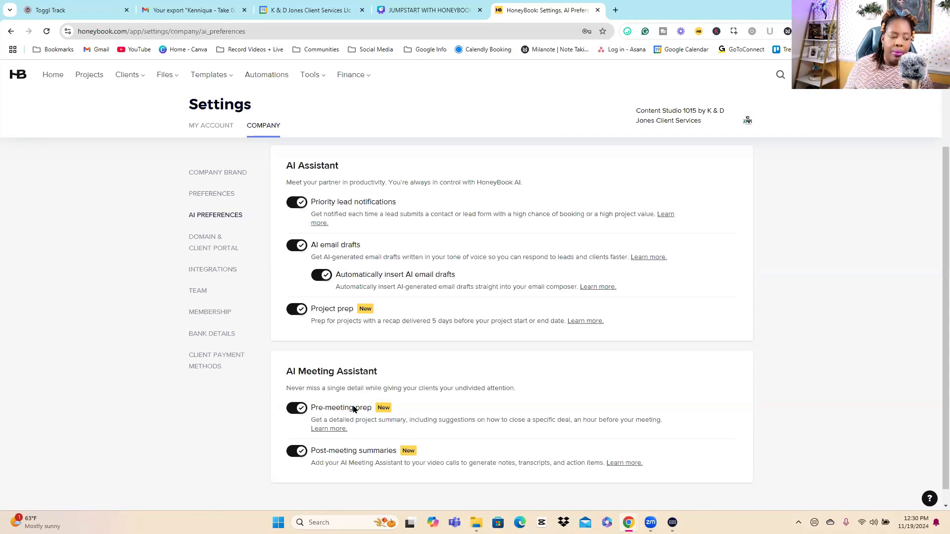
{"action": "triple_click", "coordinate": [374, 448]}
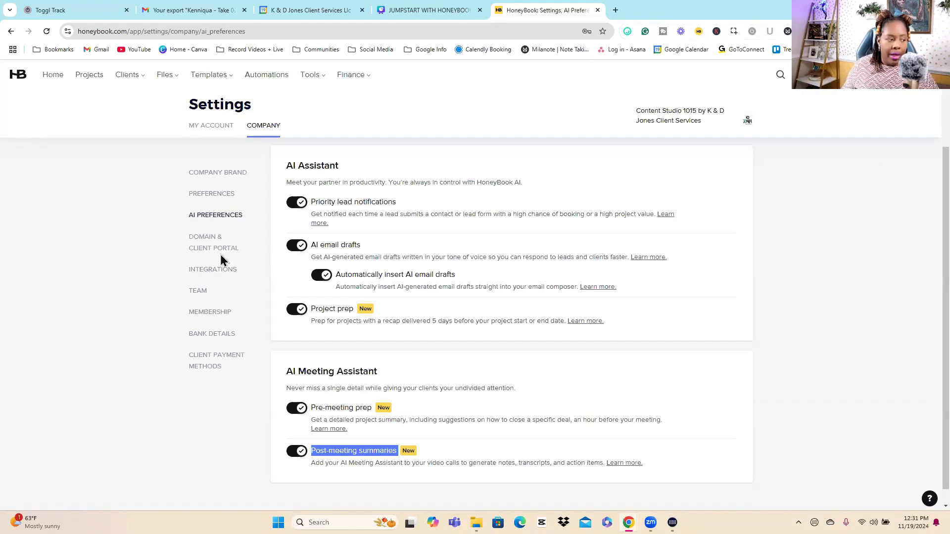
Step: Open the company integrations and examine the email integration section and the available app connections
{"action": "left_click", "coordinate": [213, 270]}
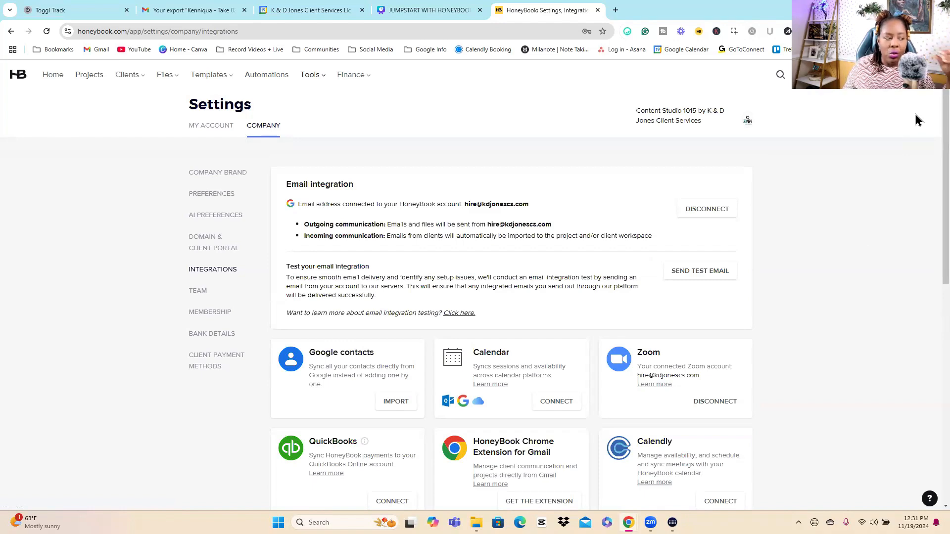
{"action": "scroll", "coordinate": [898, 190], "scroll_direction": "down", "scroll_amount": 2}
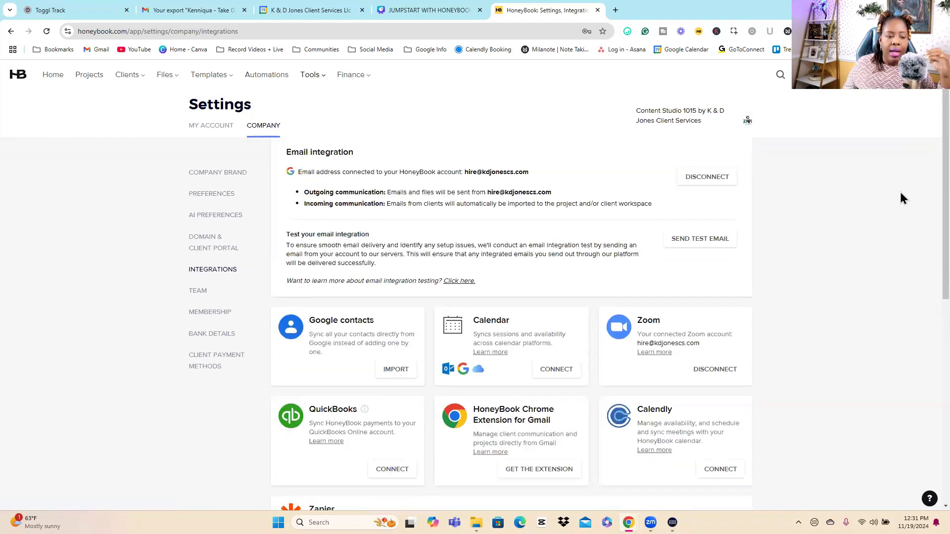
{"action": "scroll", "coordinate": [898, 188], "scroll_direction": "up", "scroll_amount": 2}
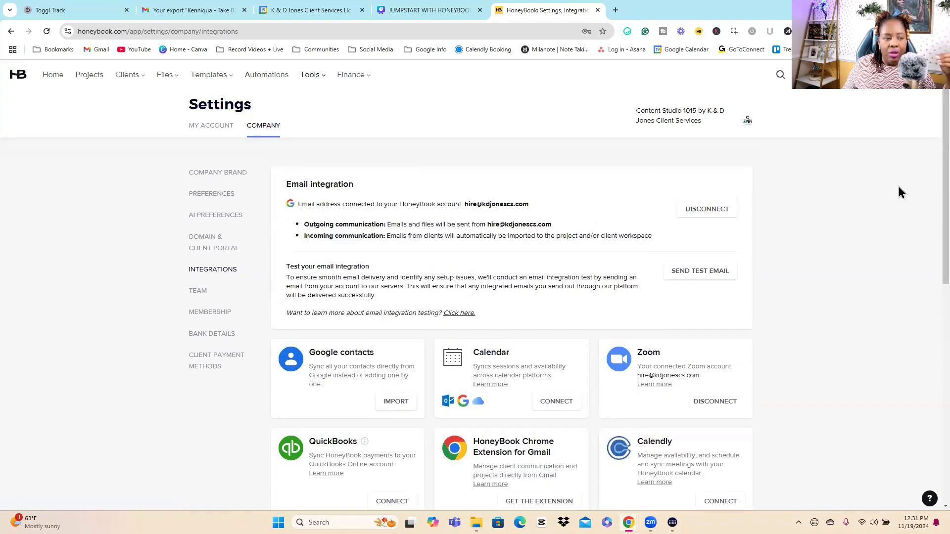
{"action": "left_click_drag", "start_coordinate": [293, 184], "coordinate": [403, 186]}
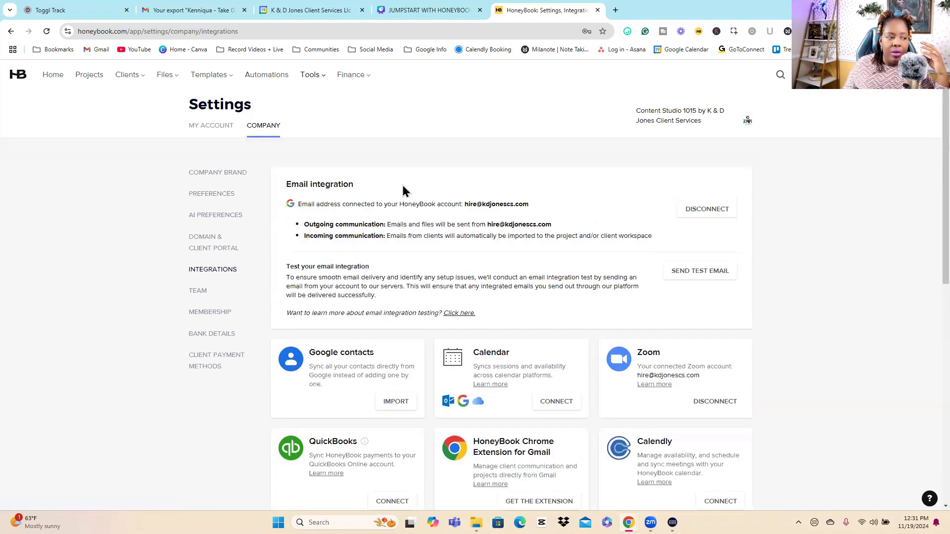
{"action": "left_click", "coordinate": [852, 219]}
{"action": "left_click_drag", "start_coordinate": [285, 185], "coordinate": [479, 185]}
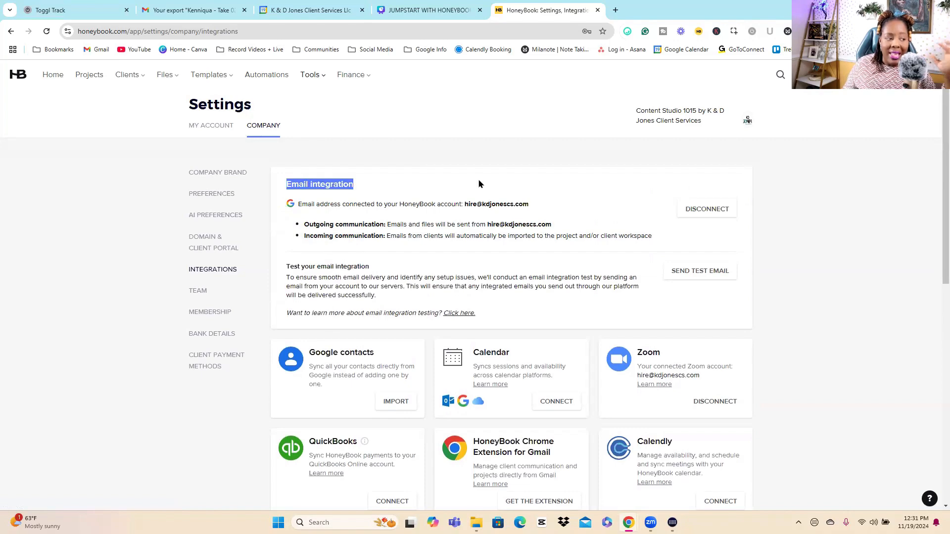
Step: Examine the Zoom integration among the available app connections in the company integrations
{"action": "left_click", "coordinate": [827, 190]}
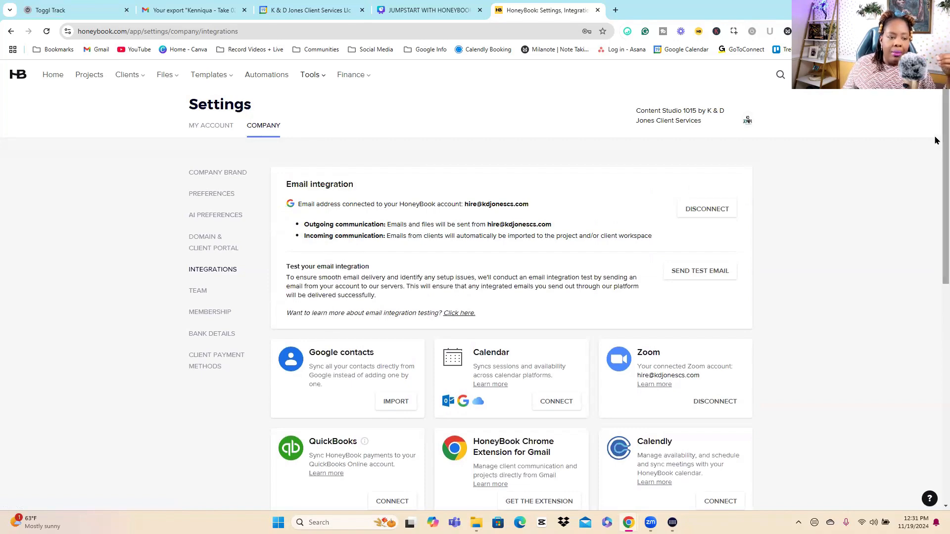
{"action": "left_click_drag", "start_coordinate": [935, 141], "coordinate": [935, 192]}
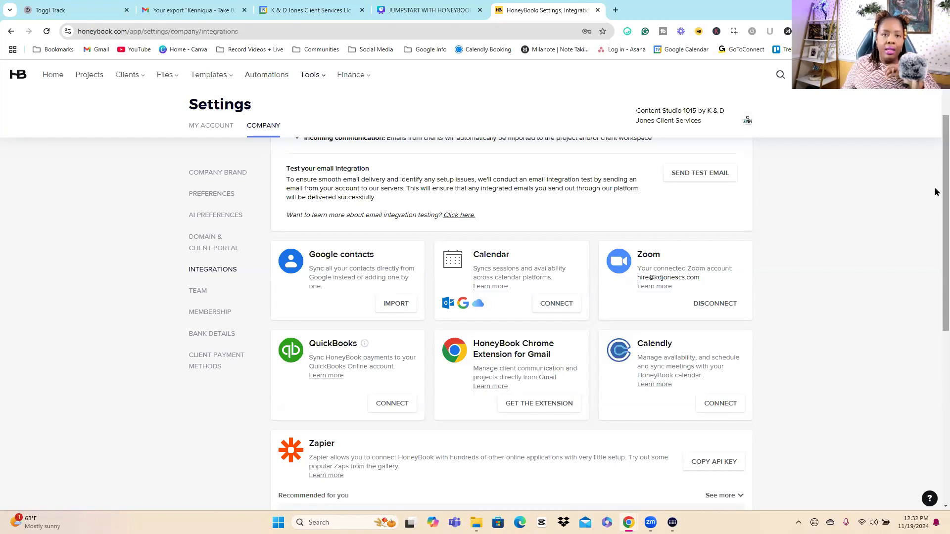
{"action": "left_click_drag", "start_coordinate": [636, 256], "coordinate": [687, 257]}
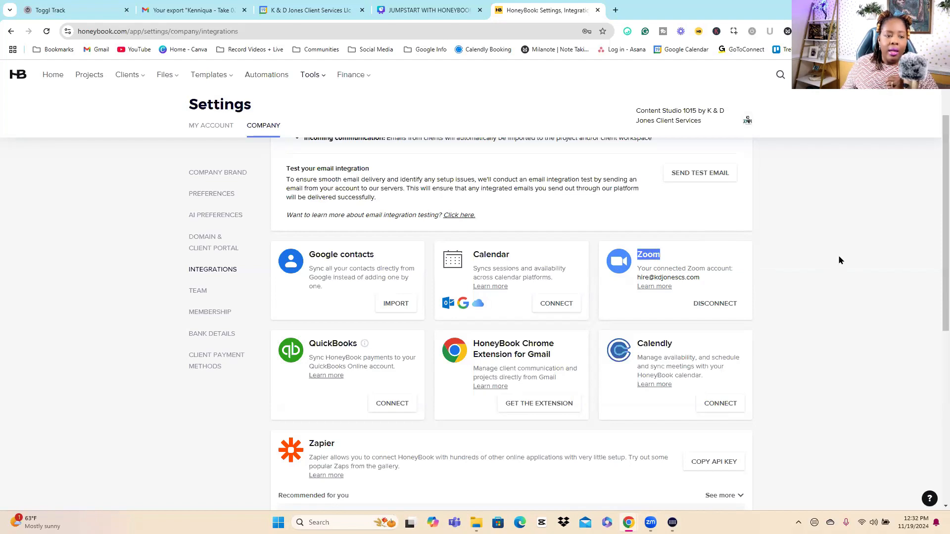
{"action": "left_click", "coordinate": [839, 257]}
{"action": "double_click", "coordinate": [653, 255]}
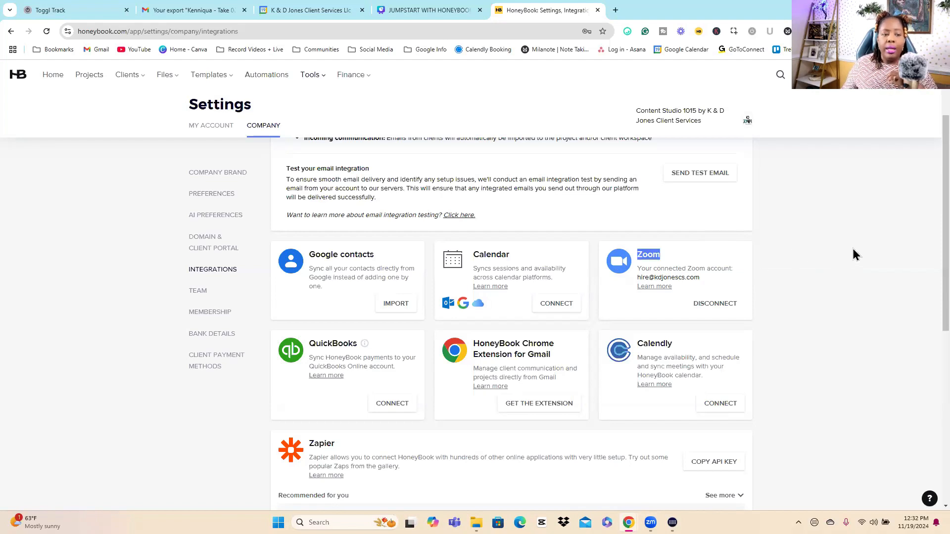
{"action": "left_click", "coordinate": [856, 255]}
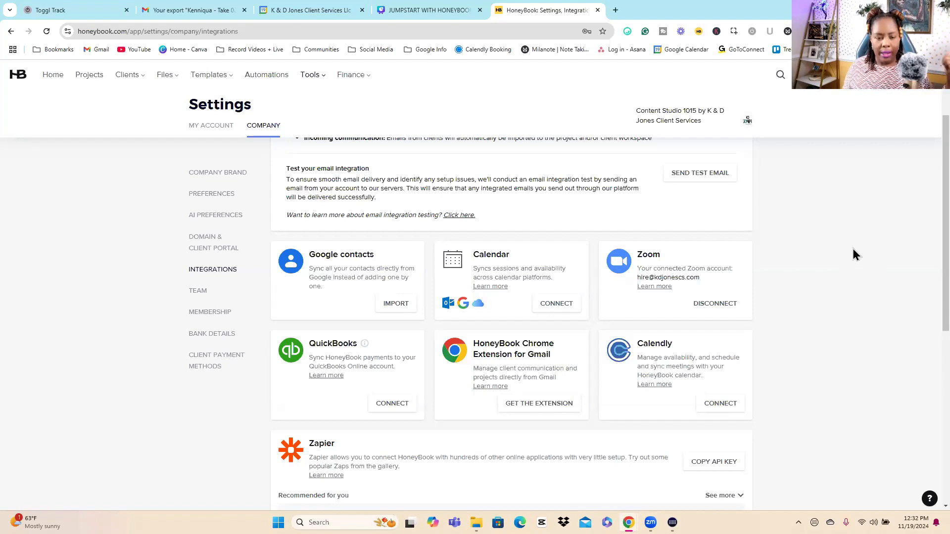
{"action": "double_click", "coordinate": [642, 254]}
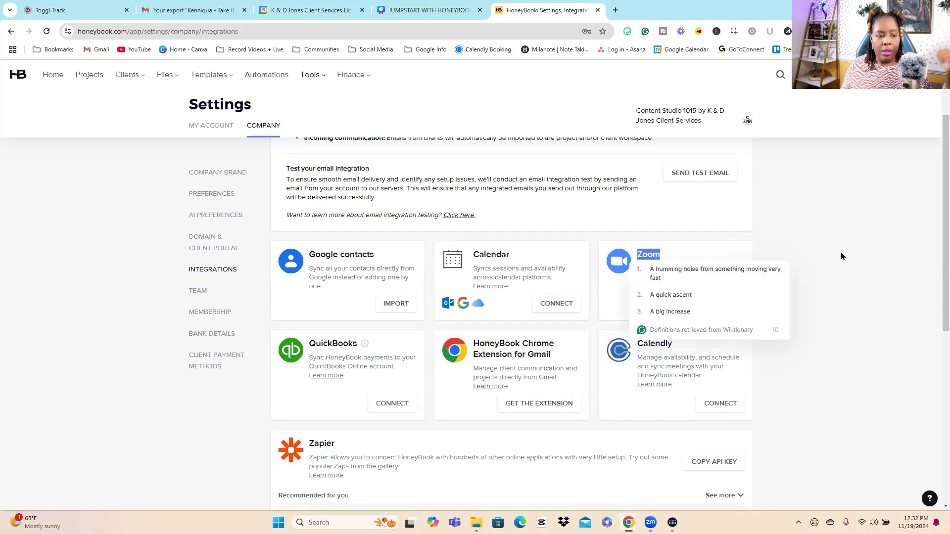
{"action": "left_click", "coordinate": [843, 250]}
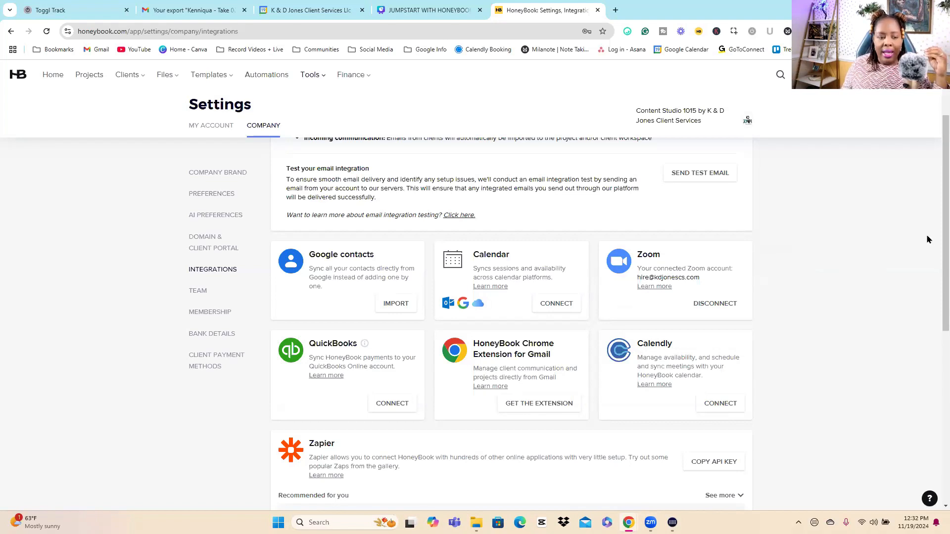
Step: Look through the remaining integrations, including Calendly, Zapier, Meta leads, Slack, Monday and Asana
{"action": "scroll", "coordinate": [934, 245], "scroll_direction": "down", "scroll_amount": 1}
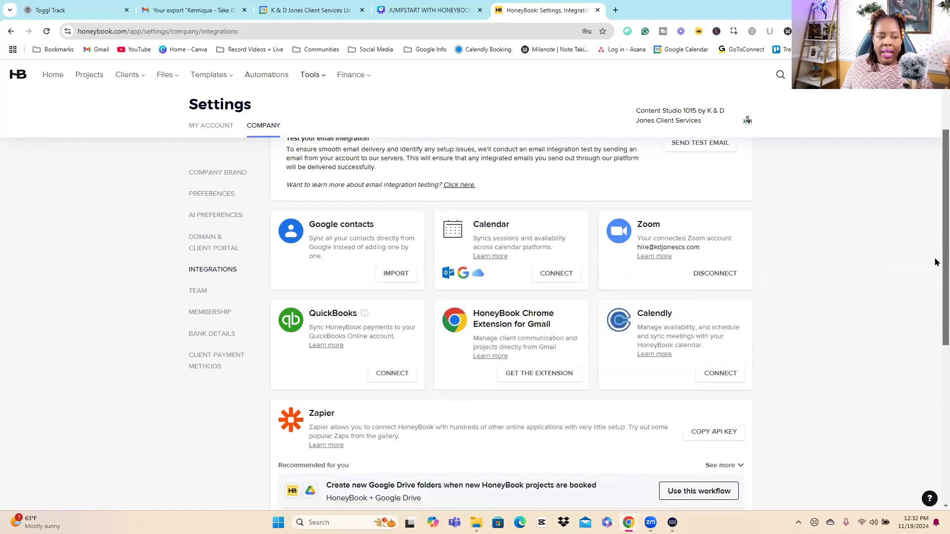
{"action": "scroll", "coordinate": [935, 262], "scroll_direction": "down", "scroll_amount": 1}
{"action": "scroll", "coordinate": [935, 282], "scroll_direction": "down", "scroll_amount": 1}
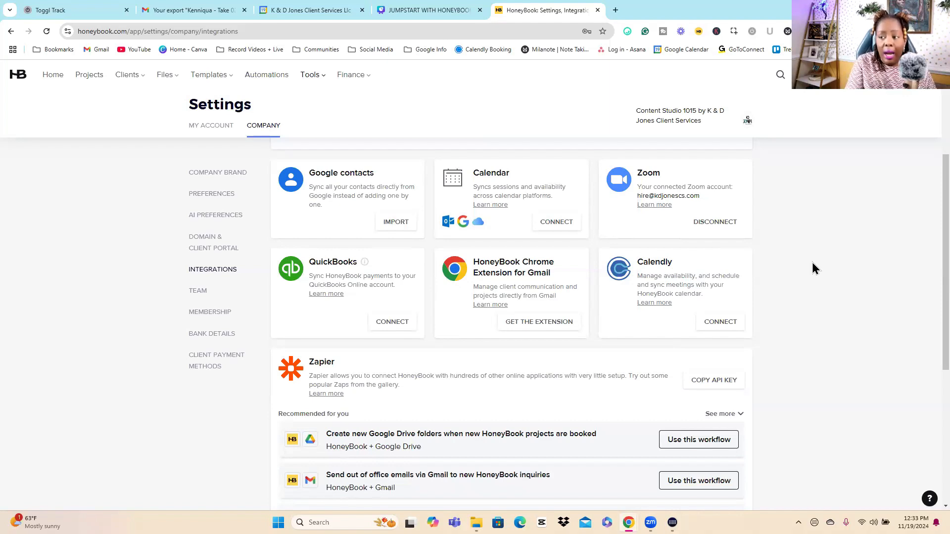
{"action": "double_click", "coordinate": [655, 261]}
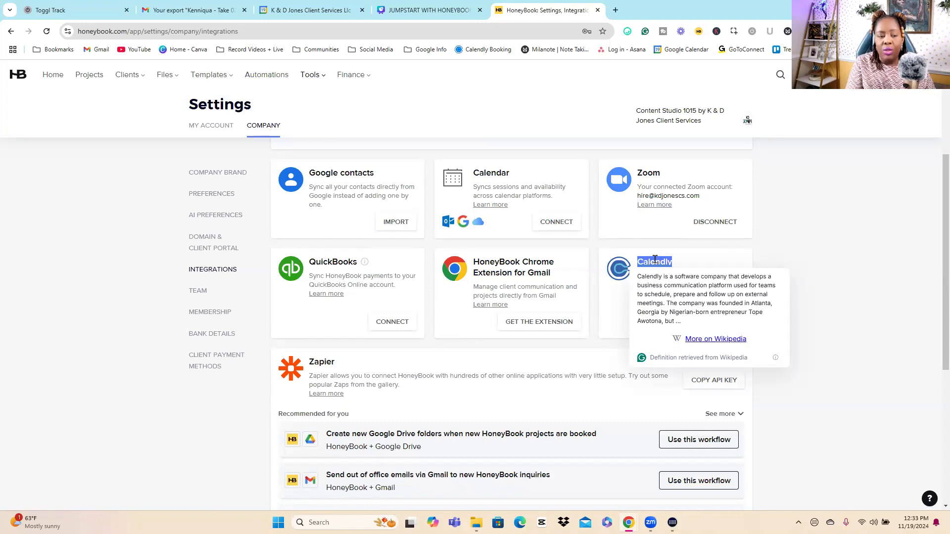
{"action": "left_click", "coordinate": [827, 242]}
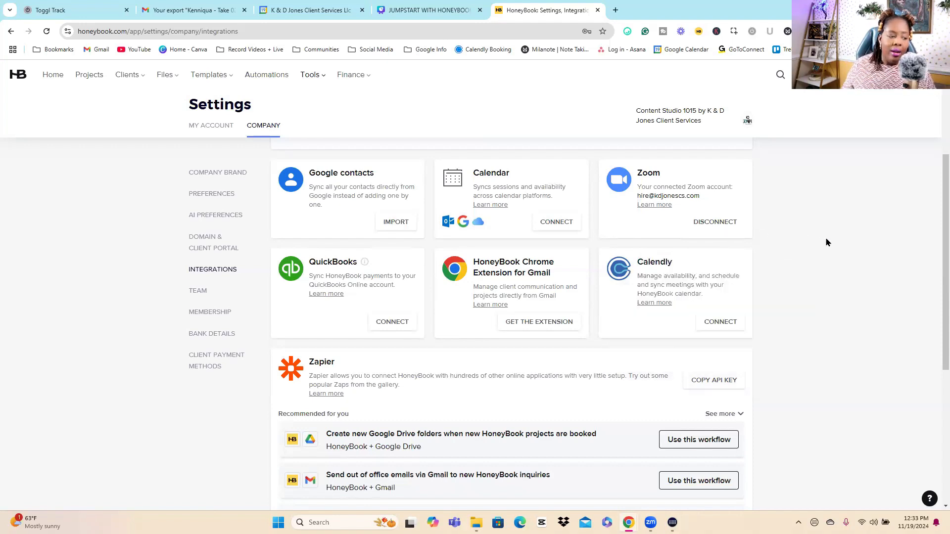
{"action": "scroll", "coordinate": [856, 220], "scroll_direction": "down", "scroll_amount": 5}
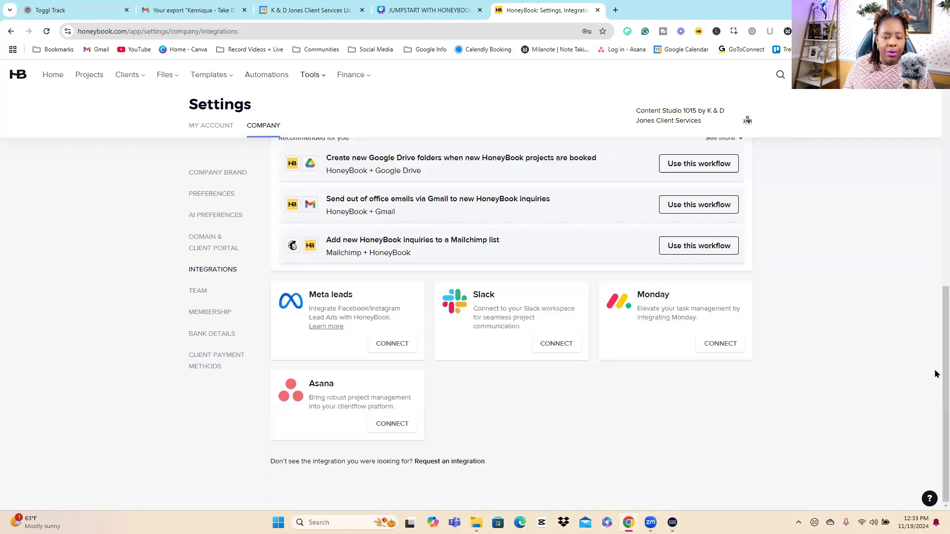
{"action": "scroll", "coordinate": [934, 347], "scroll_direction": "up", "scroll_amount": 2}
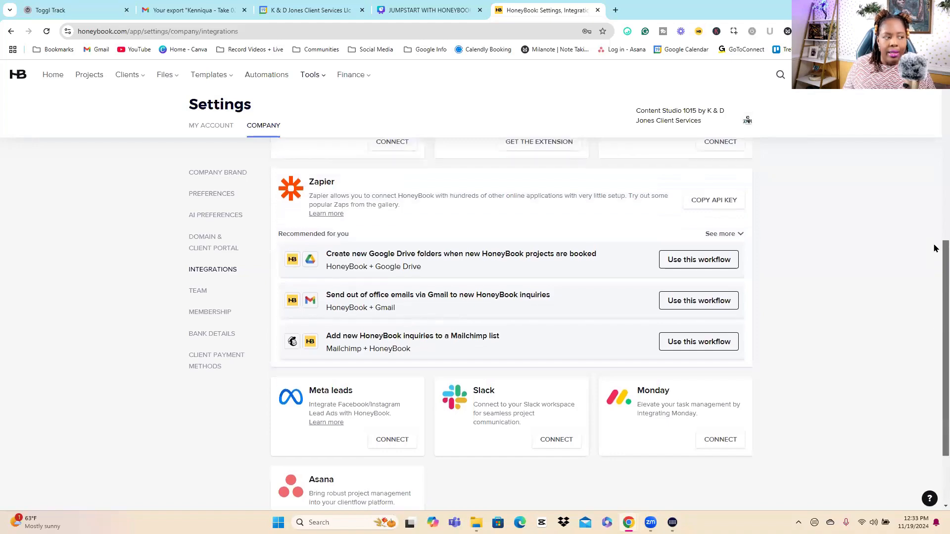
{"action": "scroll", "coordinate": [934, 248], "scroll_direction": "up", "scroll_amount": 7}
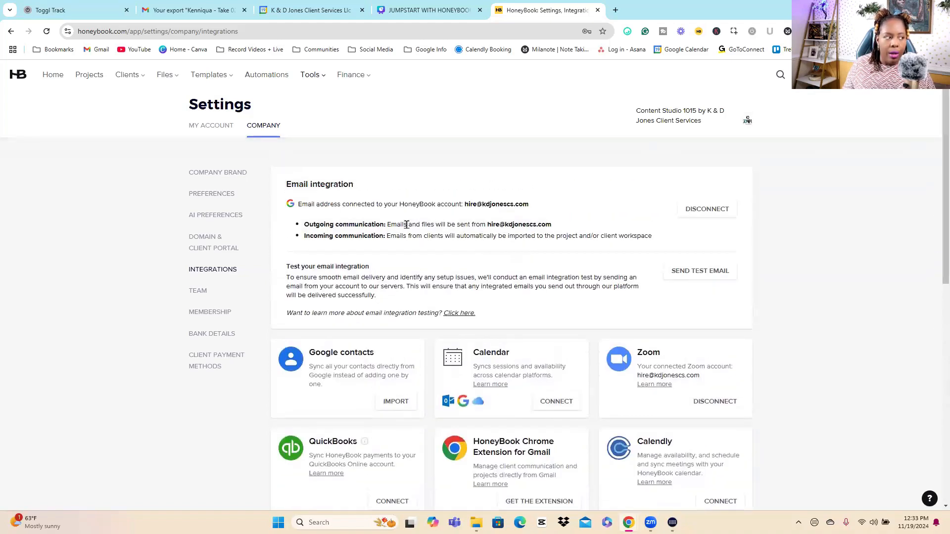
Step: Go from the project pipeline to the contact form templates and create a new contact form
{"action": "left_click", "coordinate": [95, 81]}
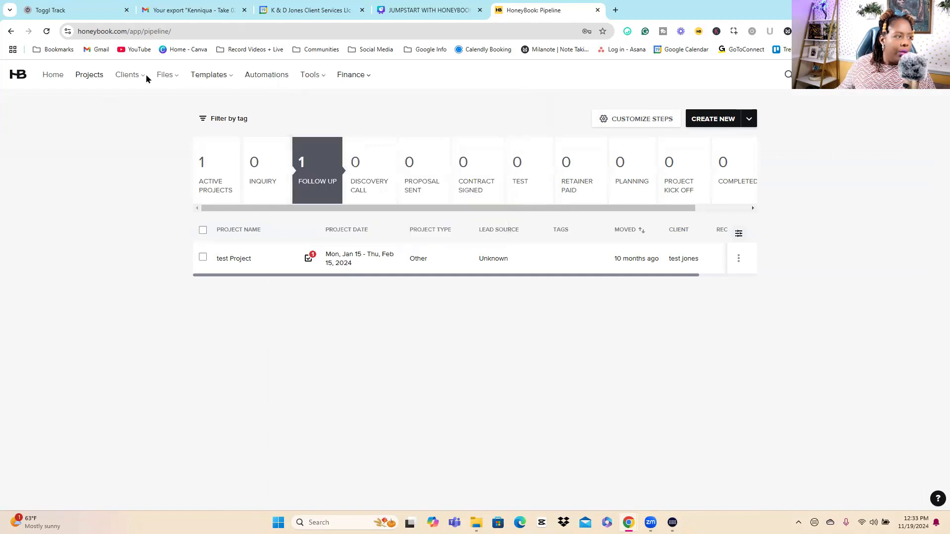
{"action": "mouse_move", "coordinate": [132, 79]}
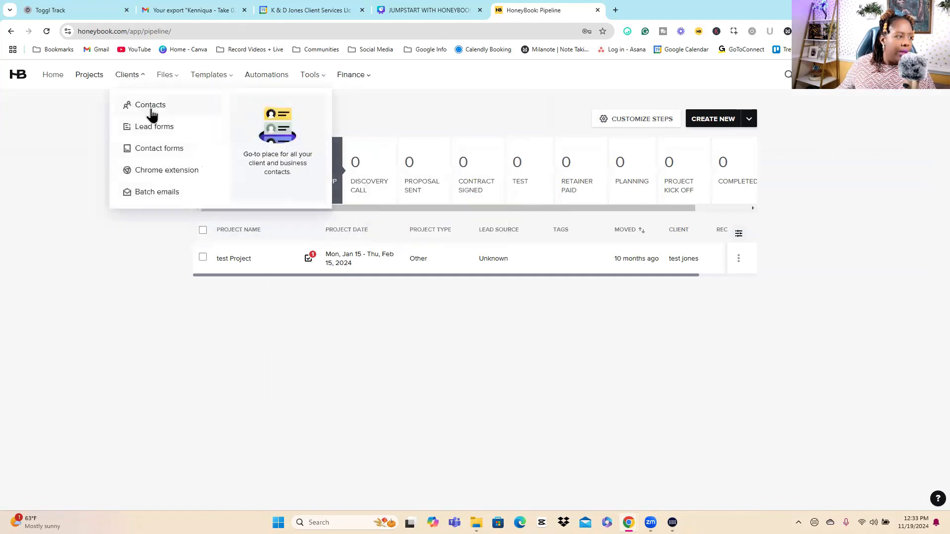
{"action": "left_click", "coordinate": [151, 148]}
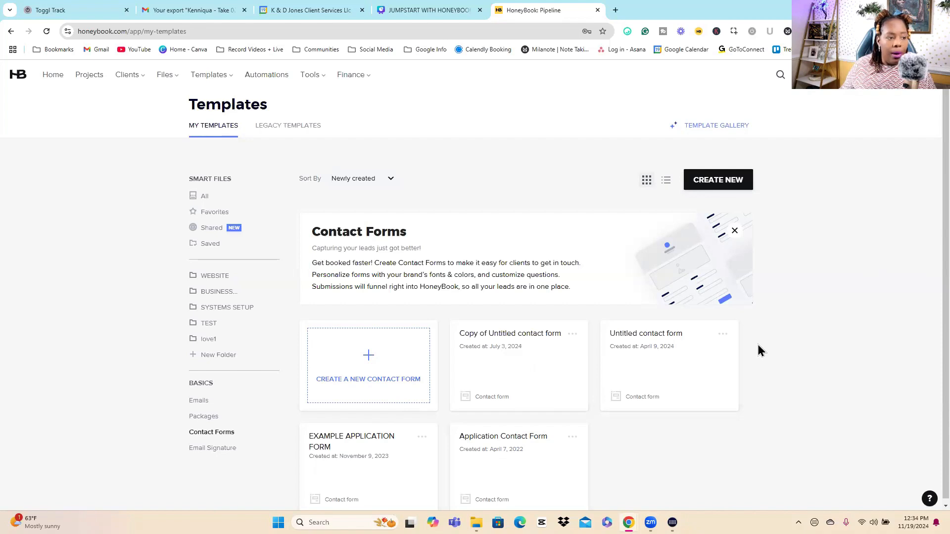
{"action": "left_click", "coordinate": [741, 186]}
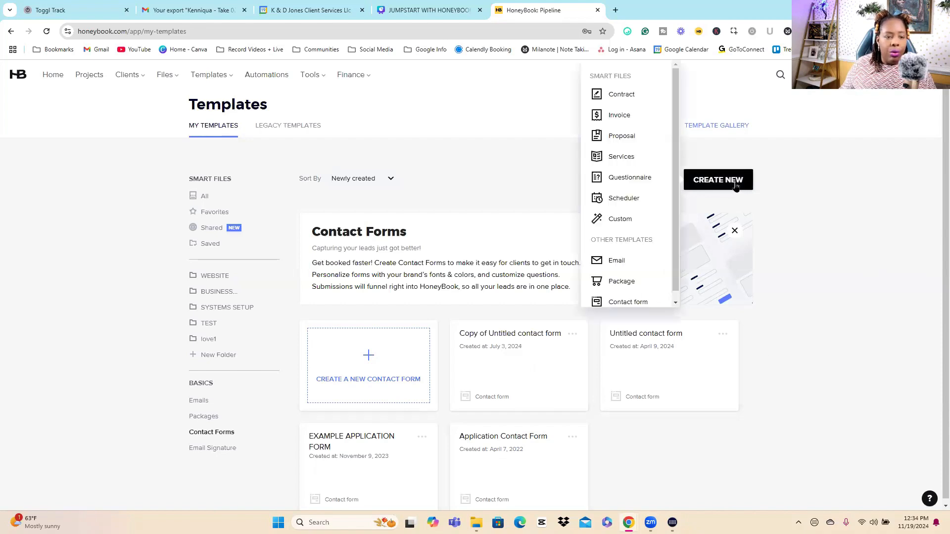
{"action": "left_click", "coordinate": [629, 297]}
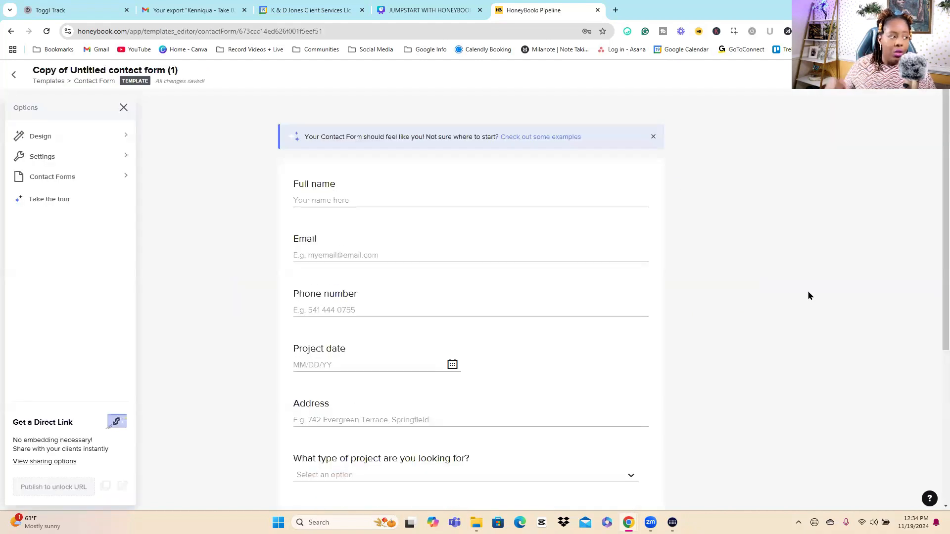
Step: Look over the design options for colors and fonts of the new contact form
{"action": "left_click", "coordinate": [55, 141]}
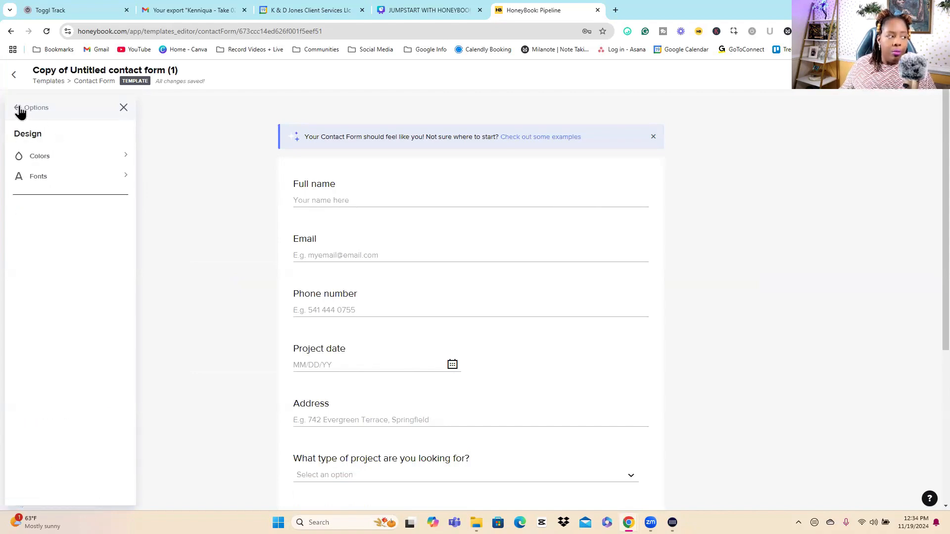
{"action": "left_click", "coordinate": [18, 108]}
{"action": "left_click", "coordinate": [39, 138]}
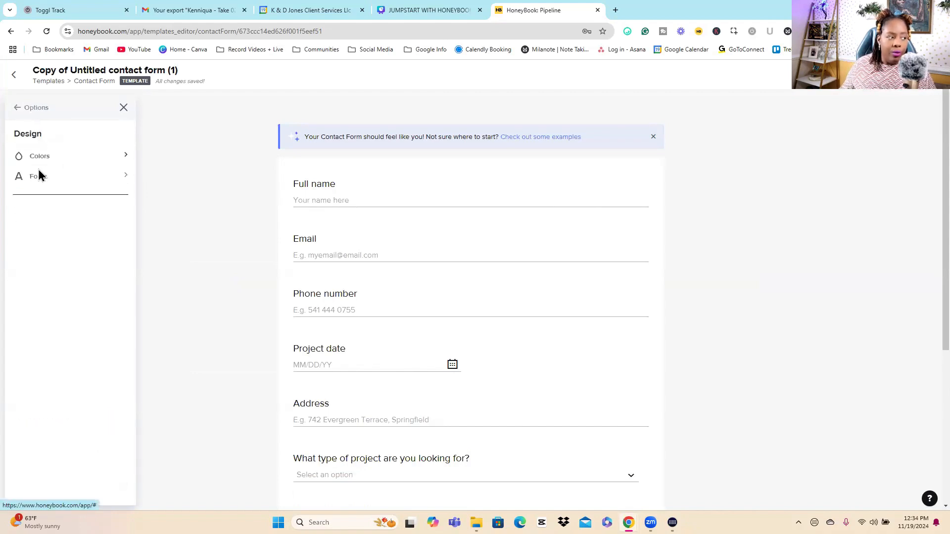
{"action": "left_click", "coordinate": [18, 107]}
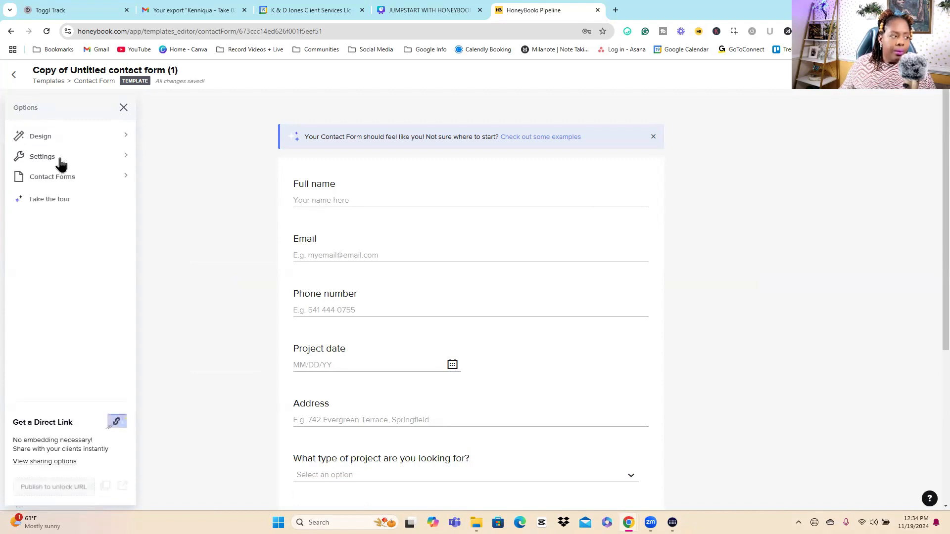
Step: Open the contact form's settings and review the project types that can be assigned for automation
{"action": "left_click", "coordinate": [60, 158]}
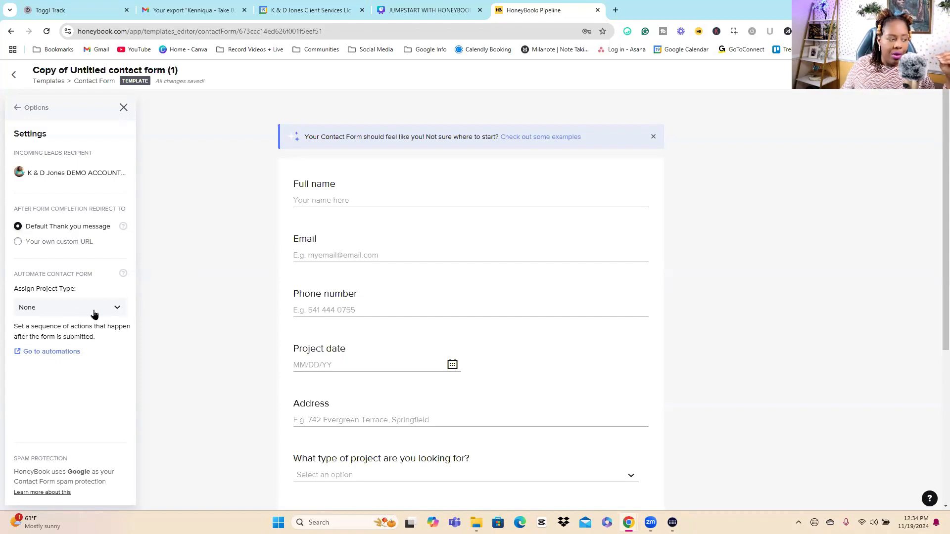
{"action": "mouse_move", "coordinate": [26, 286]}
{"action": "left_mouse_down"}
{"action": "mouse_move", "coordinate": [84, 290]}
{"action": "mouse_move", "coordinate": [14, 290]}
{"action": "left_mouse_up"}
{"action": "left_click", "coordinate": [59, 308]}
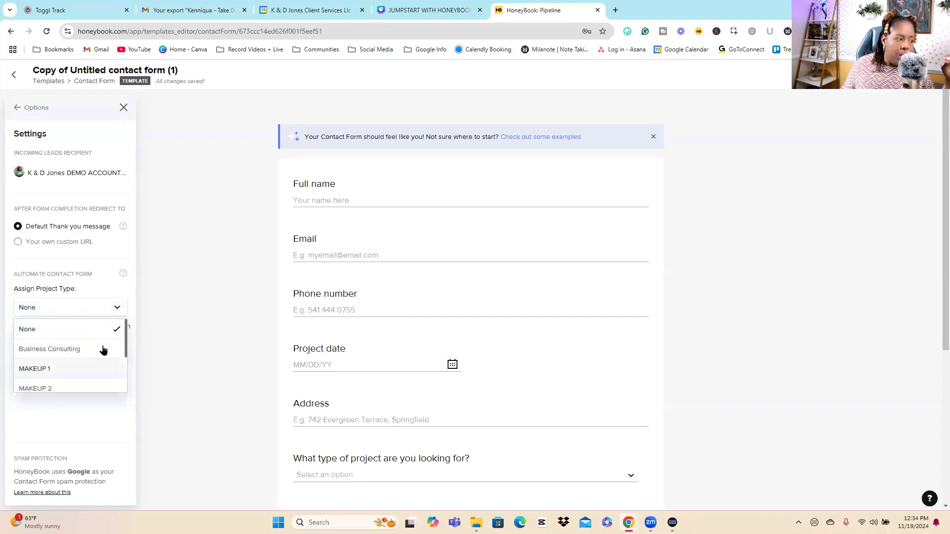
{"action": "scroll", "coordinate": [79, 347], "scroll_direction": "down", "scroll_amount": 2}
{"action": "scroll", "coordinate": [72, 341], "scroll_direction": "up", "scroll_amount": 3}
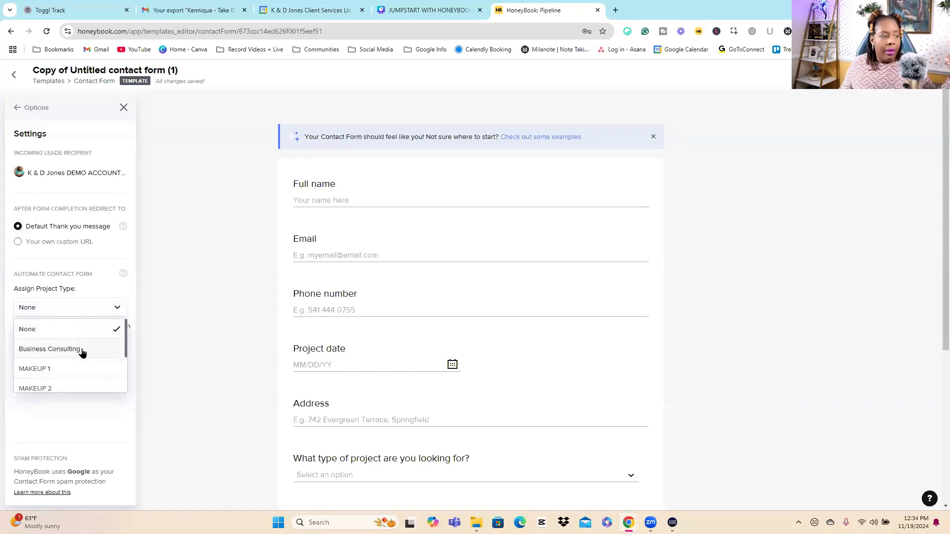
{"action": "scroll", "coordinate": [77, 359], "scroll_direction": "down", "scroll_amount": 3}
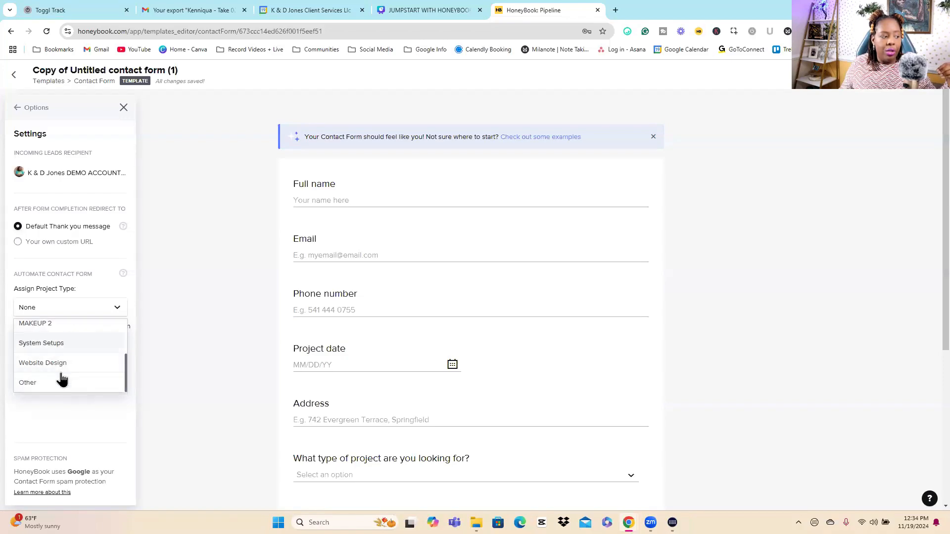
{"action": "left_click", "coordinate": [235, 290]}
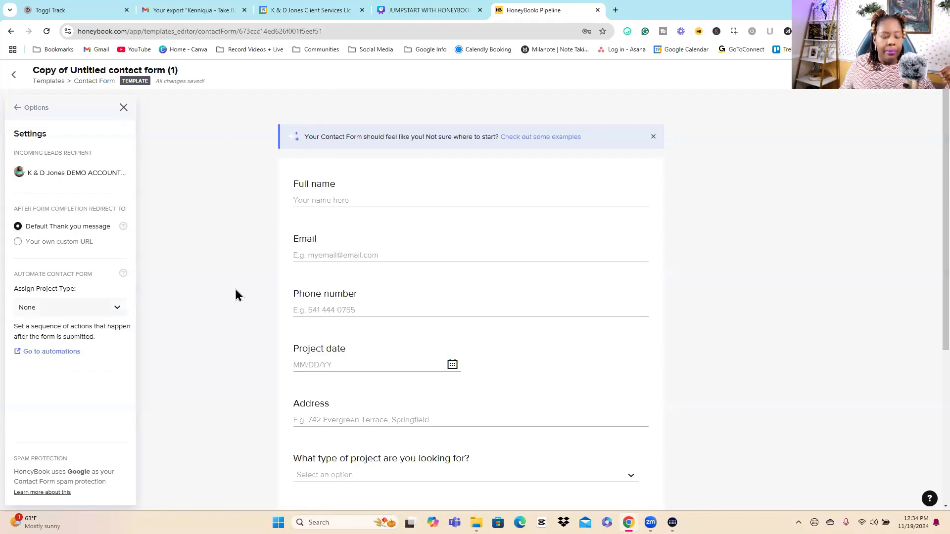
Step: Review the contact form's default questions, from full name to the project details field
{"action": "scroll", "coordinate": [495, 230], "scroll_direction": "down", "scroll_amount": 3}
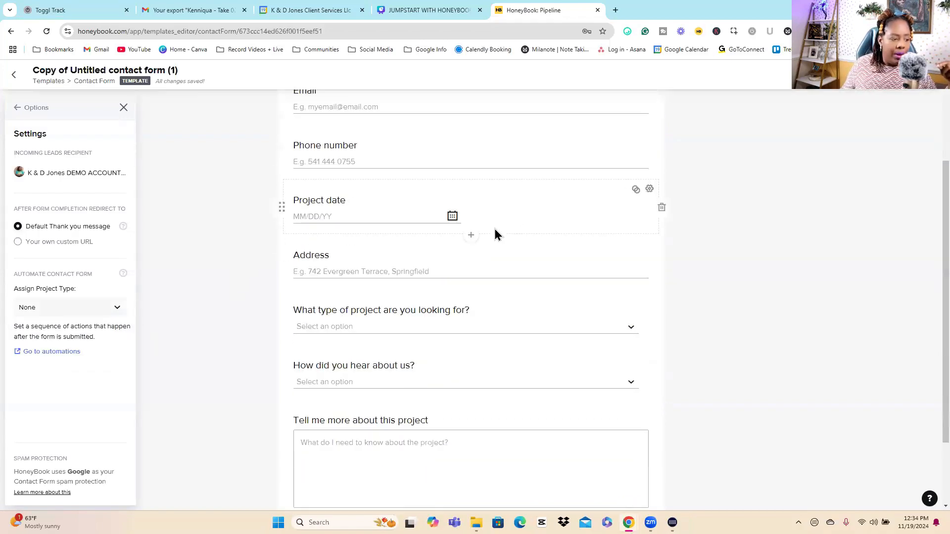
{"action": "scroll", "coordinate": [447, 214], "scroll_direction": "up", "scroll_amount": 3}
{"action": "scroll", "coordinate": [396, 197], "scroll_direction": "down", "scroll_amount": 2}
{"action": "scroll", "coordinate": [404, 177], "scroll_direction": "up", "scroll_amount": 2}
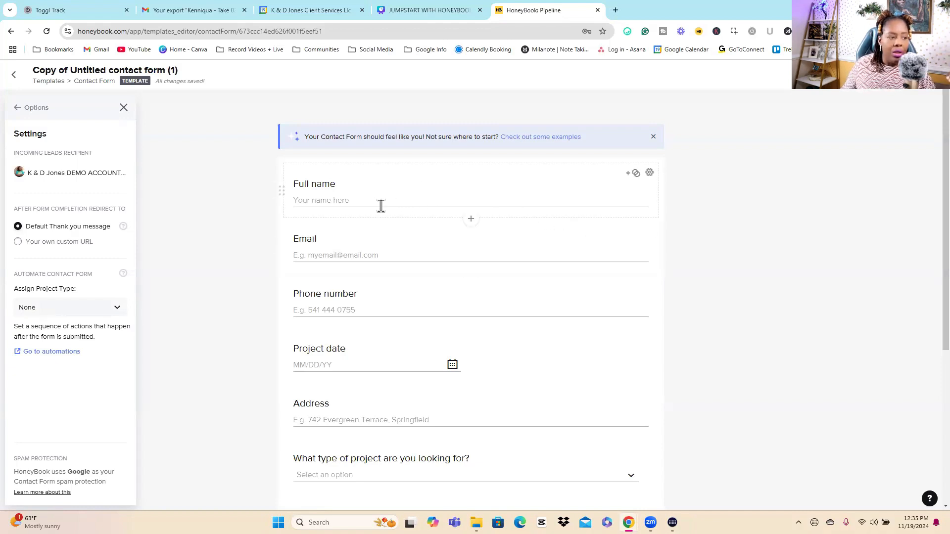
{"action": "scroll", "coordinate": [329, 282], "scroll_direction": "down", "scroll_amount": 2}
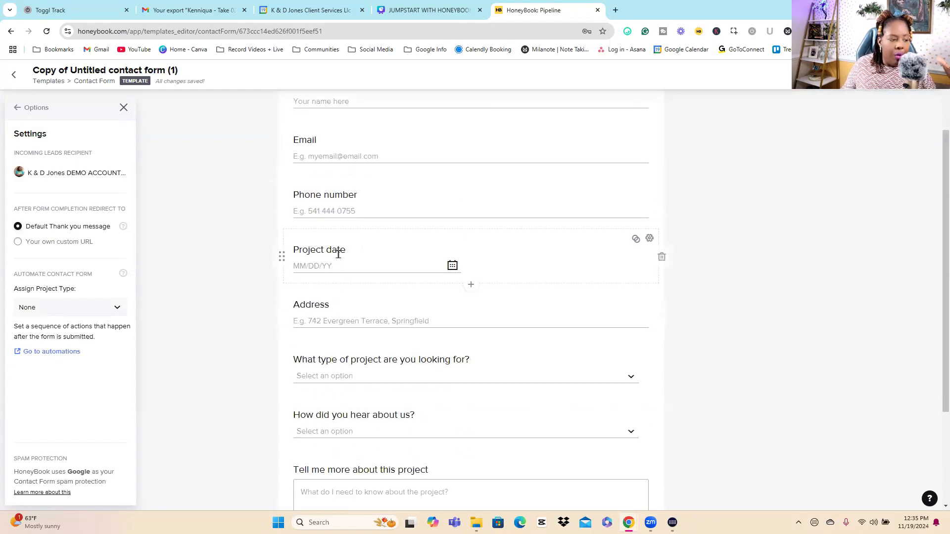
{"action": "scroll", "coordinate": [337, 262], "scroll_direction": "down", "scroll_amount": 2}
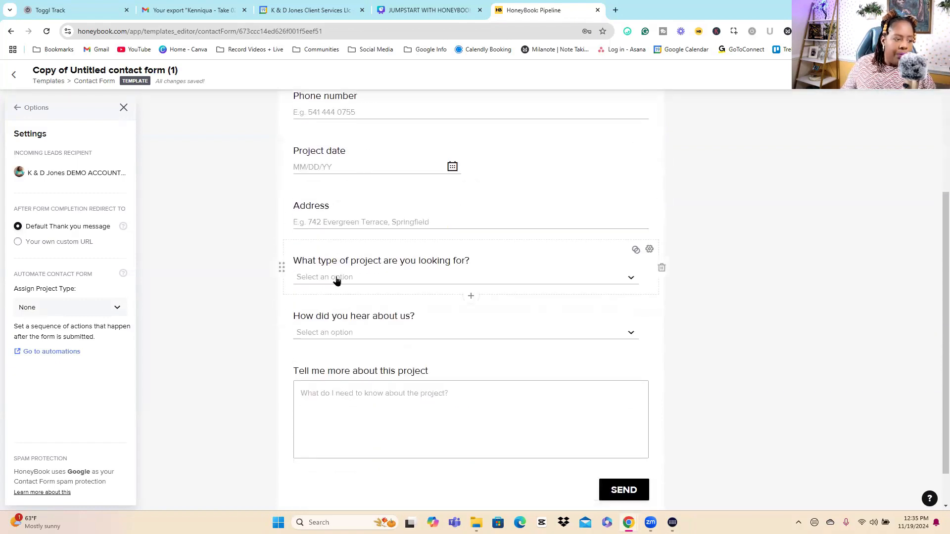
Step: Inspect the settings and answer options of the question "What type of project are you looking for?"
{"action": "triple_click", "coordinate": [402, 261]}
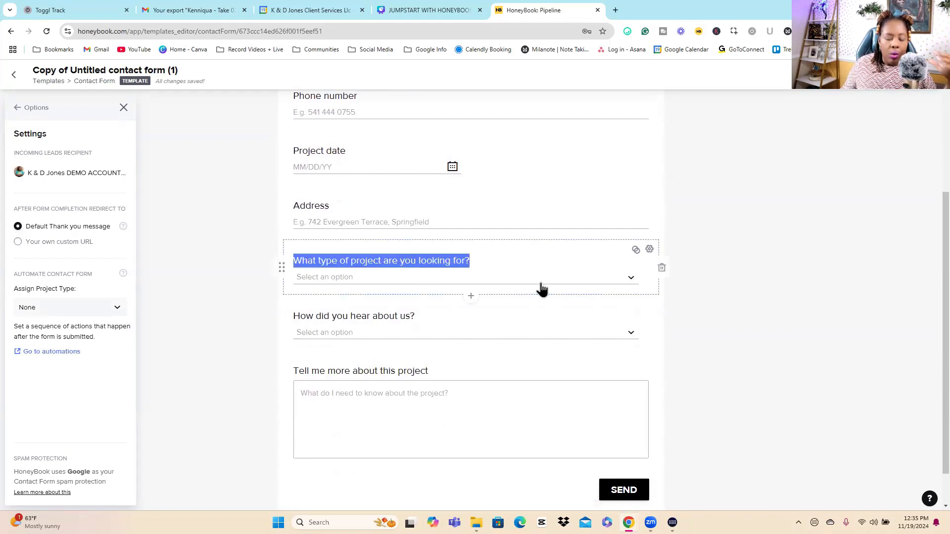
{"action": "left_click", "coordinate": [649, 250]}
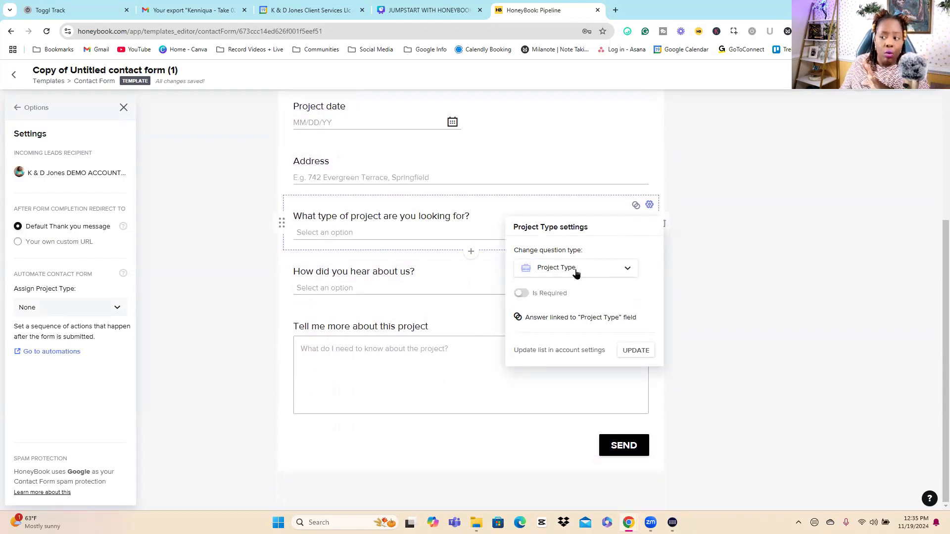
{"action": "left_click", "coordinate": [741, 279]}
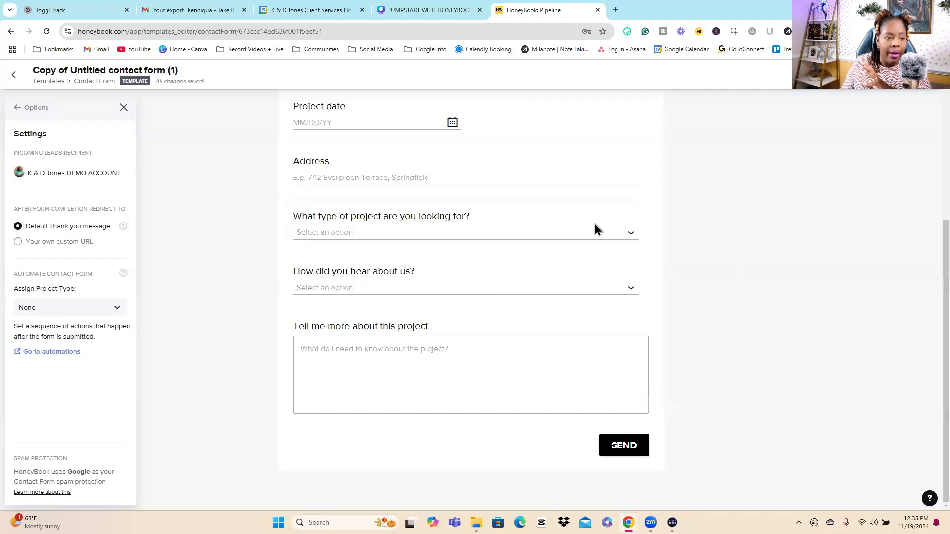
{"action": "left_click", "coordinate": [559, 230]}
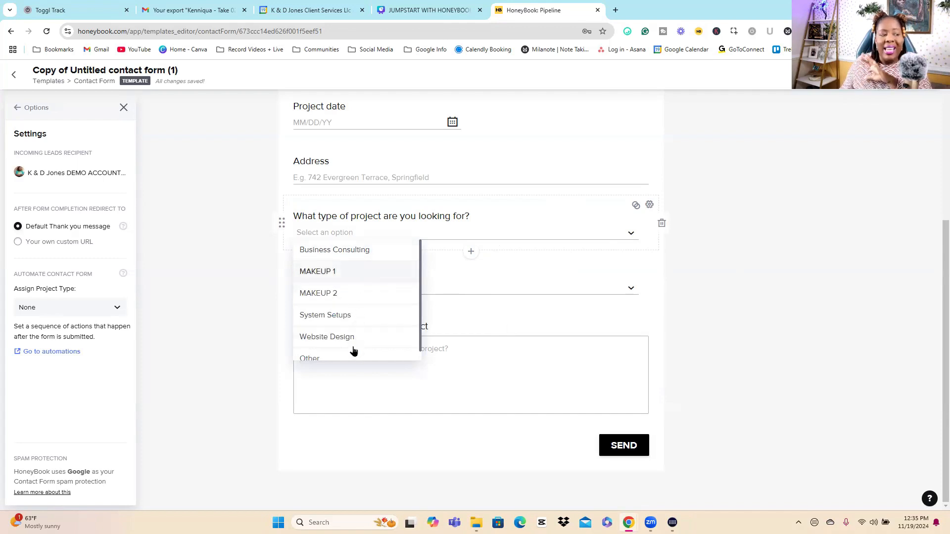
Step: Review the answer choices offered to leads under the project type question on the contact form
{"action": "left_click", "coordinate": [357, 252]}
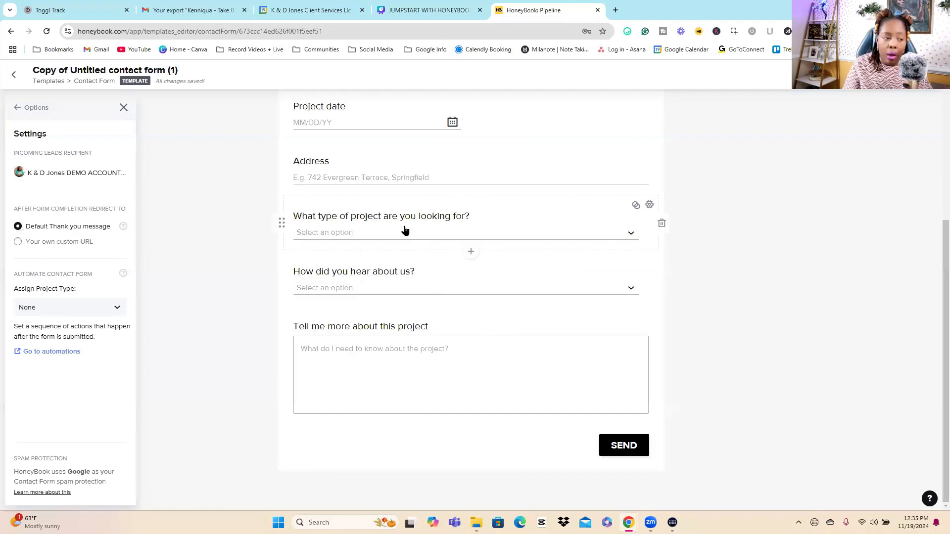
{"action": "left_click", "coordinate": [390, 237]}
{"action": "left_click", "coordinate": [836, 320]}
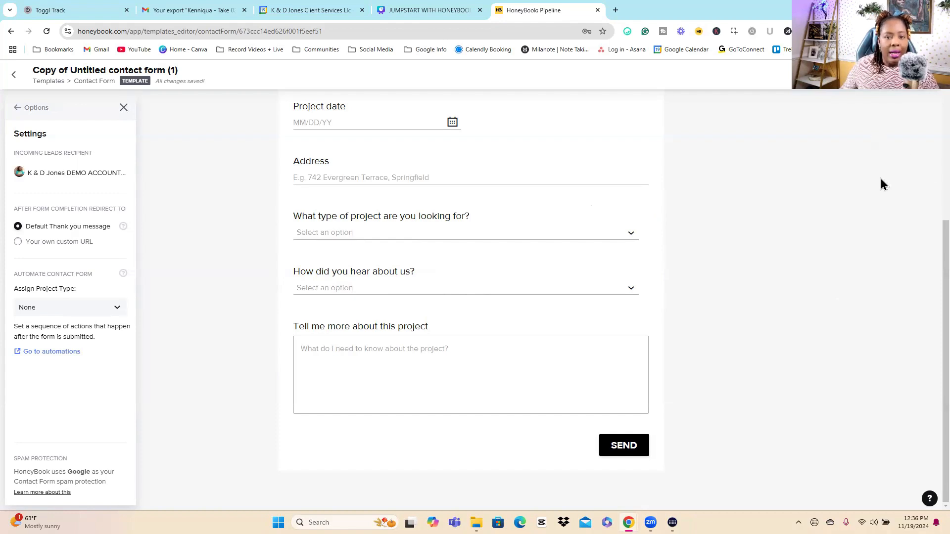
{"action": "scroll", "coordinate": [880, 185], "scroll_direction": "up", "scroll_amount": 5}
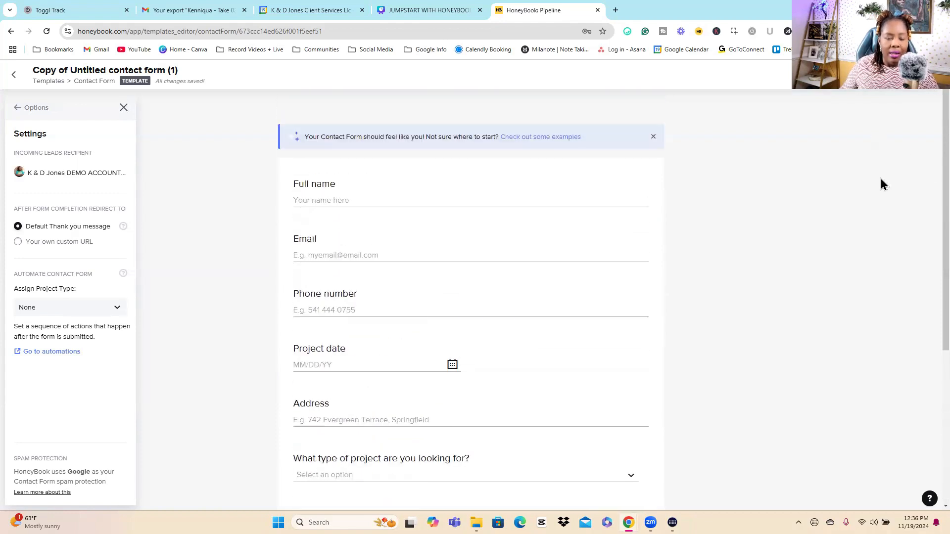
Step: Leave the contact form template and open the Lead forms page
{"action": "left_click", "coordinate": [14, 75]}
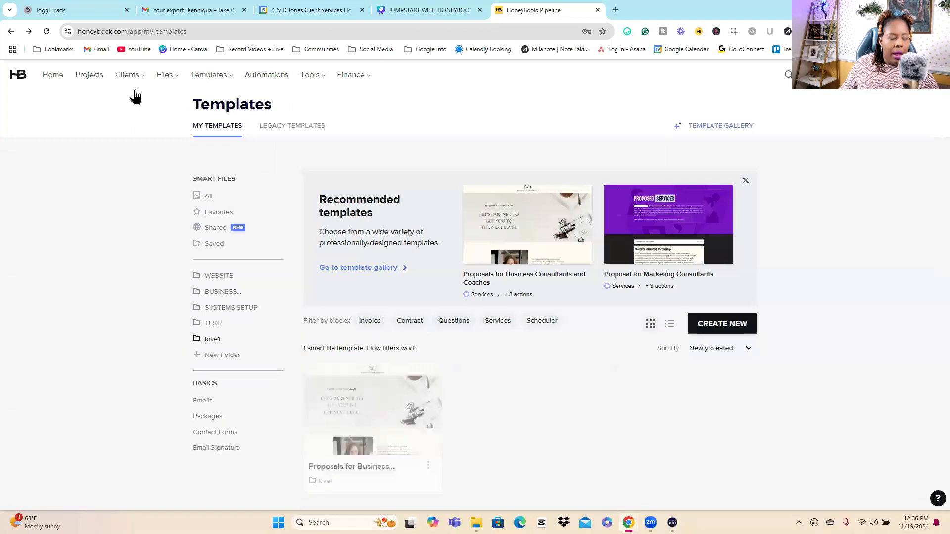
{"action": "left_click", "coordinate": [136, 75]}
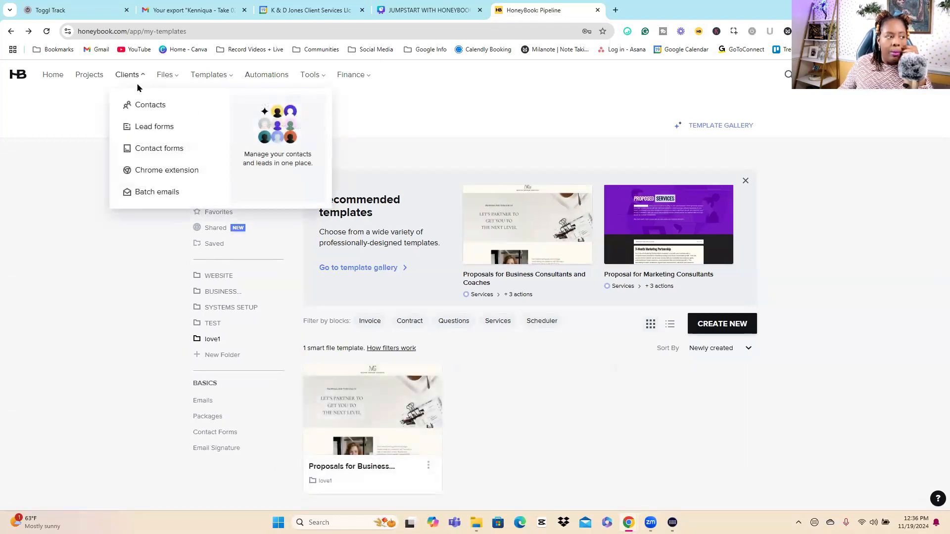
{"action": "left_click", "coordinate": [135, 79]}
{"action": "left_click", "coordinate": [136, 81]}
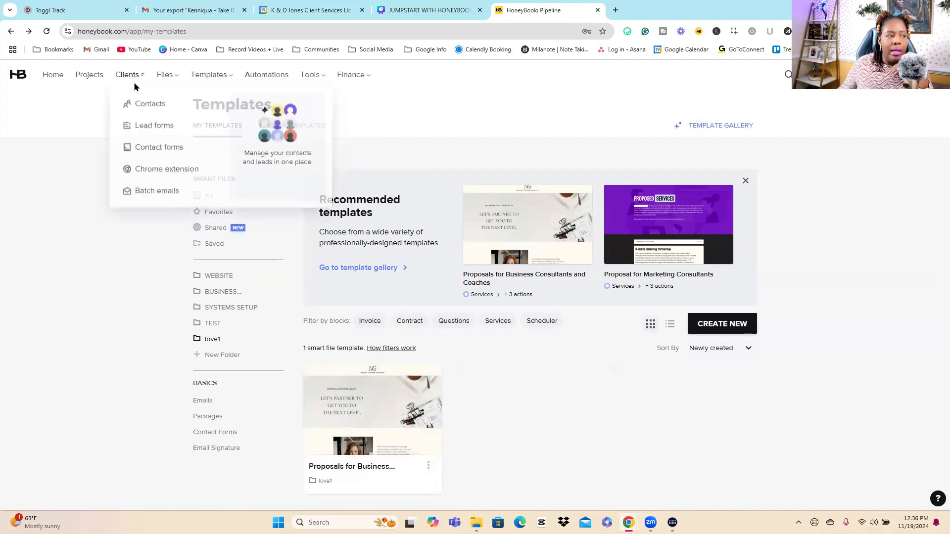
{"action": "left_click", "coordinate": [150, 127]}
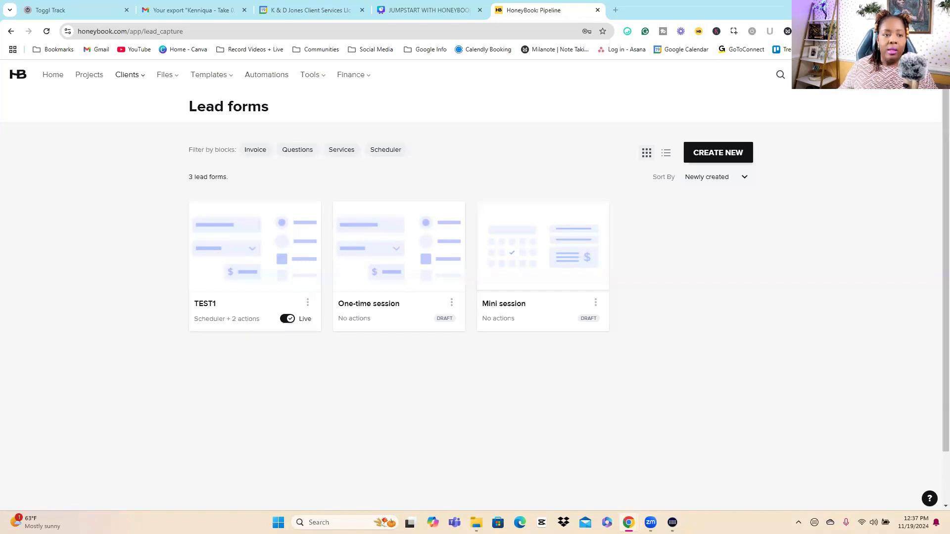
Step: Preview the One-time consultation form type for a new lead form, examining its actions and default questions
{"action": "left_click", "coordinate": [736, 162]}
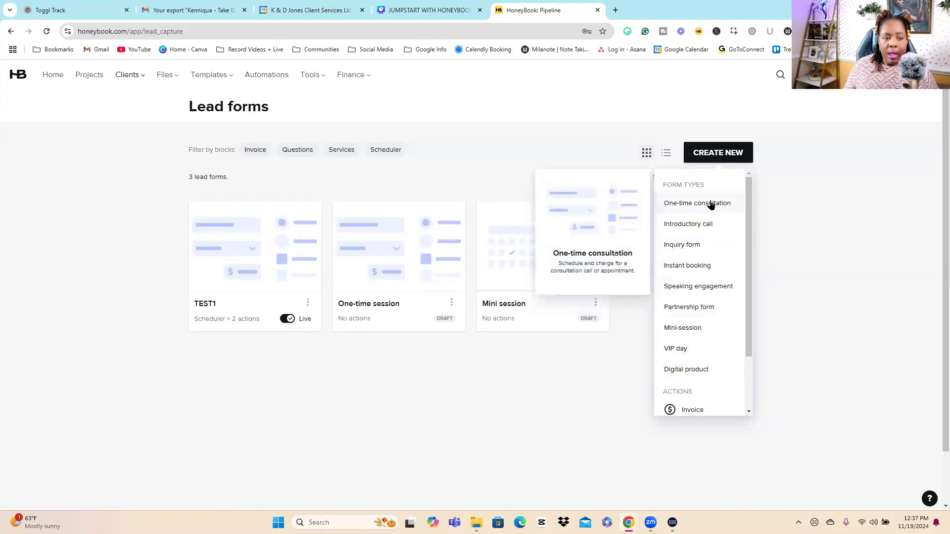
{"action": "left_click", "coordinate": [708, 207]}
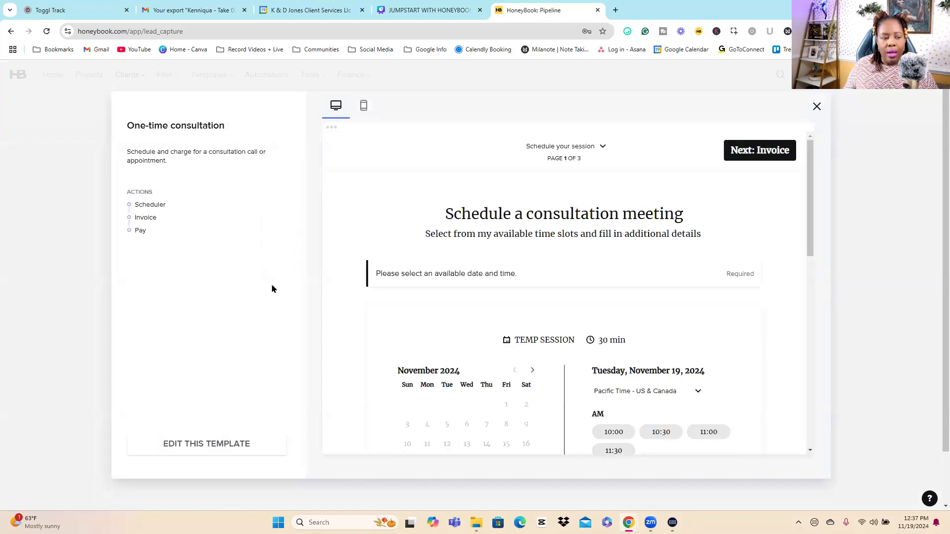
{"action": "left_click_drag", "start_coordinate": [154, 238], "coordinate": [170, 209]}
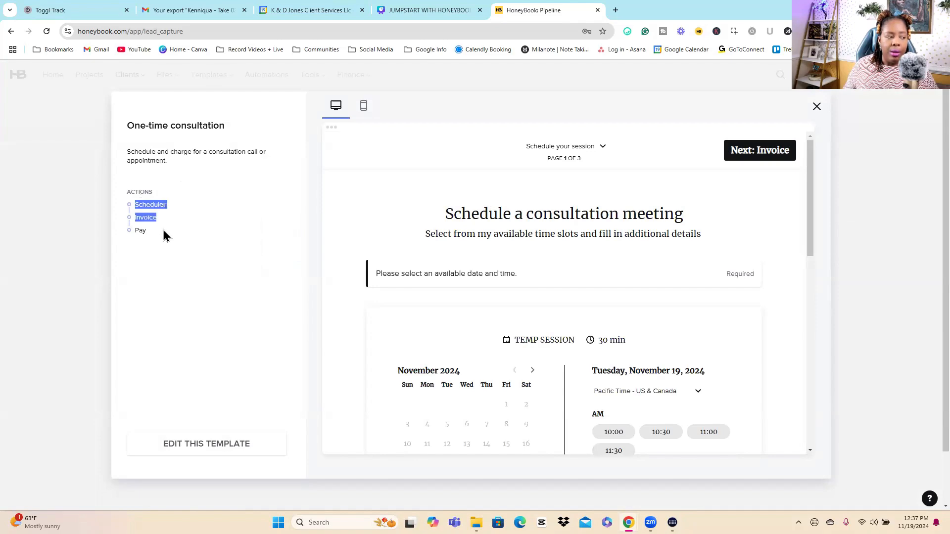
{"action": "scroll", "coordinate": [542, 249], "scroll_direction": "down", "scroll_amount": 10}
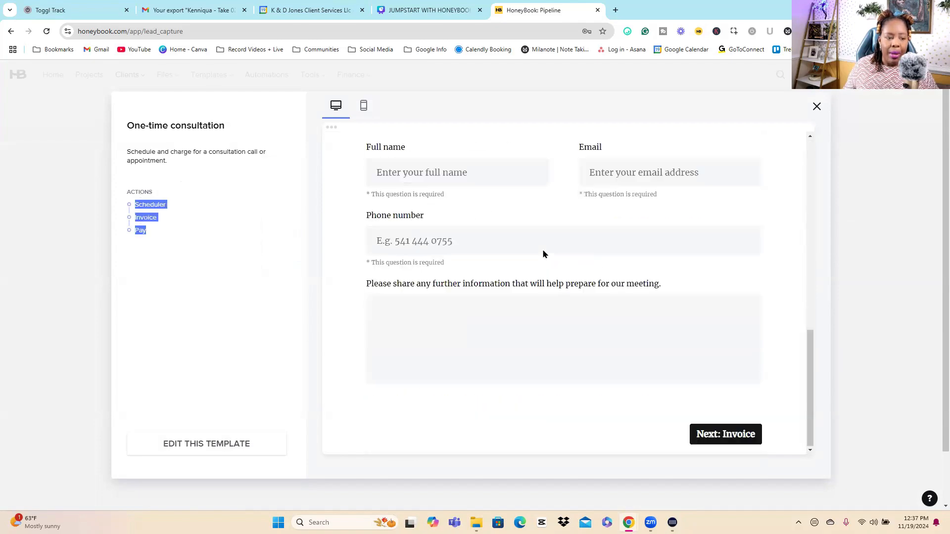
{"action": "scroll", "coordinate": [542, 249], "scroll_direction": "up", "scroll_amount": 10}
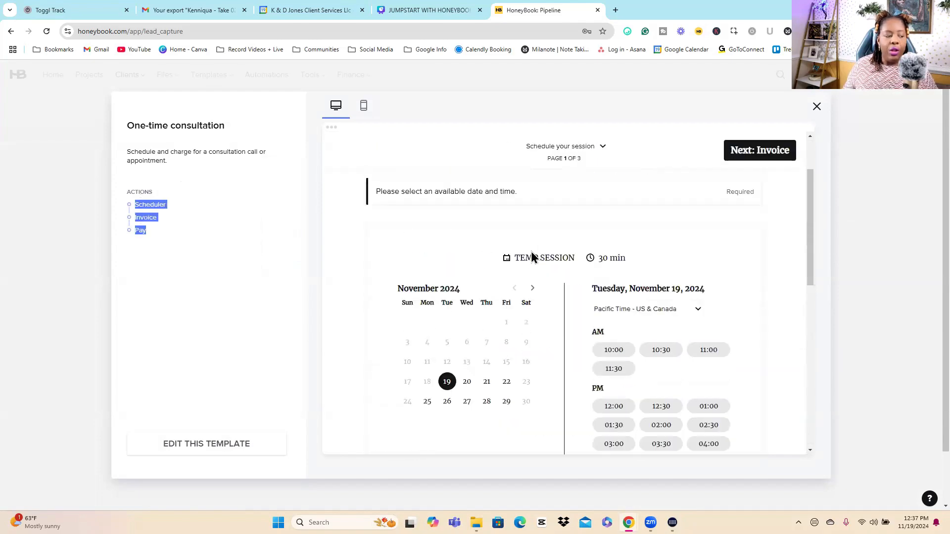
Step: Edit the One-time consultation template, assign the existing TEST session without a price, and continue past the lead details to the form settings
{"action": "left_click", "coordinate": [281, 447]}
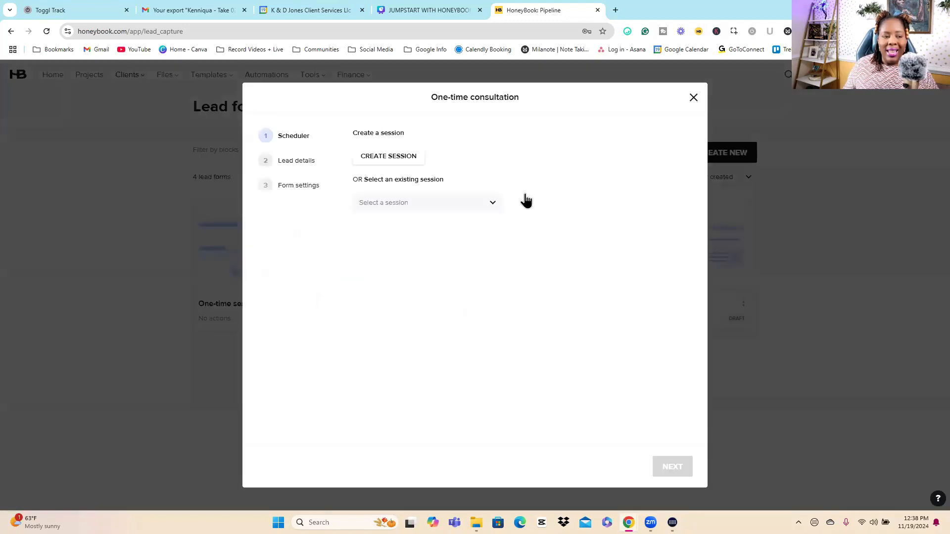
{"action": "left_click", "coordinate": [411, 159]}
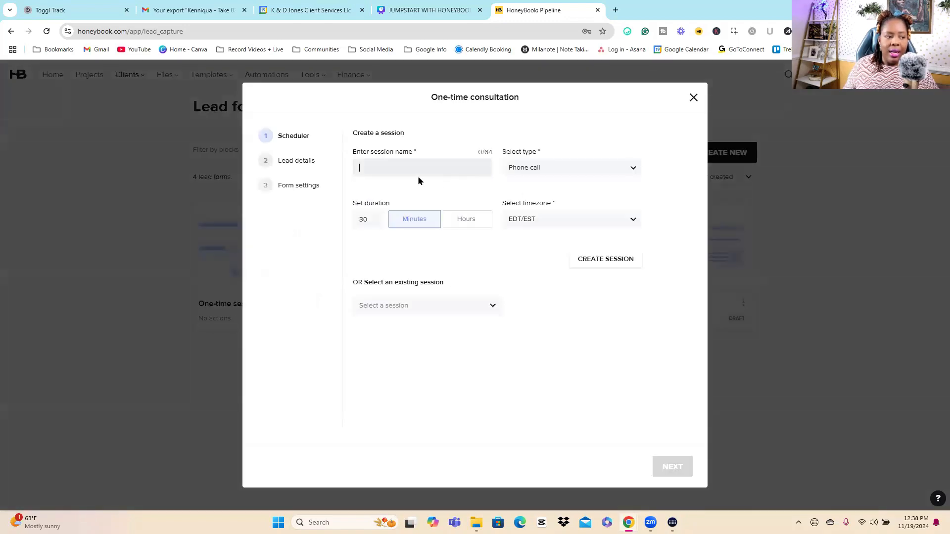
{"action": "left_click", "coordinate": [388, 311]}
{"action": "left_click", "coordinate": [426, 384]}
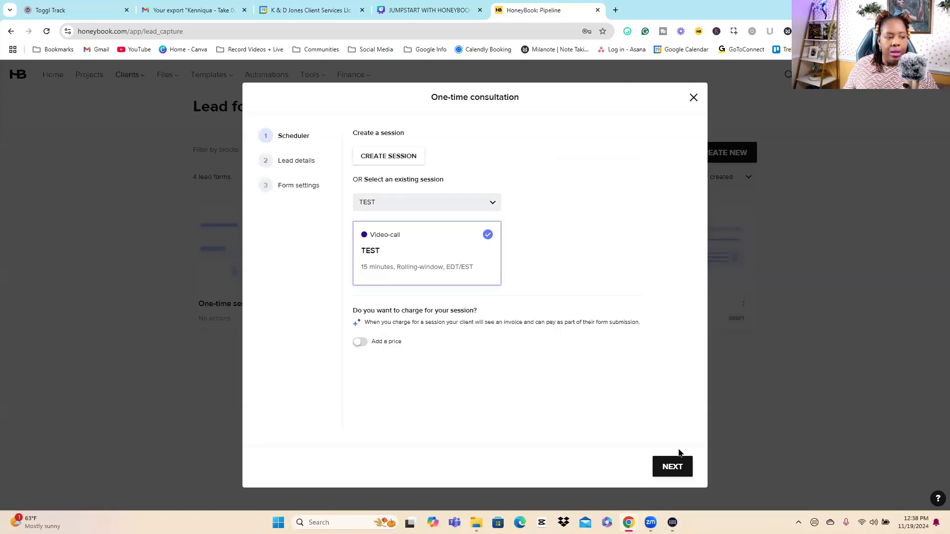
{"action": "left_click", "coordinate": [678, 469]}
{"action": "left_click", "coordinate": [680, 469]}
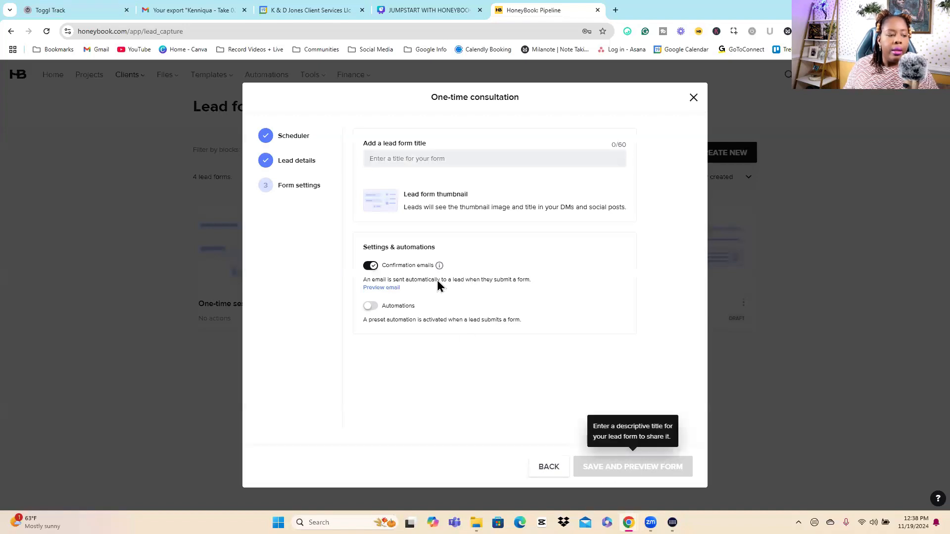
Step: Title the lead form TEST, then save it and open its preview
{"action": "left_click", "coordinate": [389, 161]}
{"action": "type", "text": "TEST"}
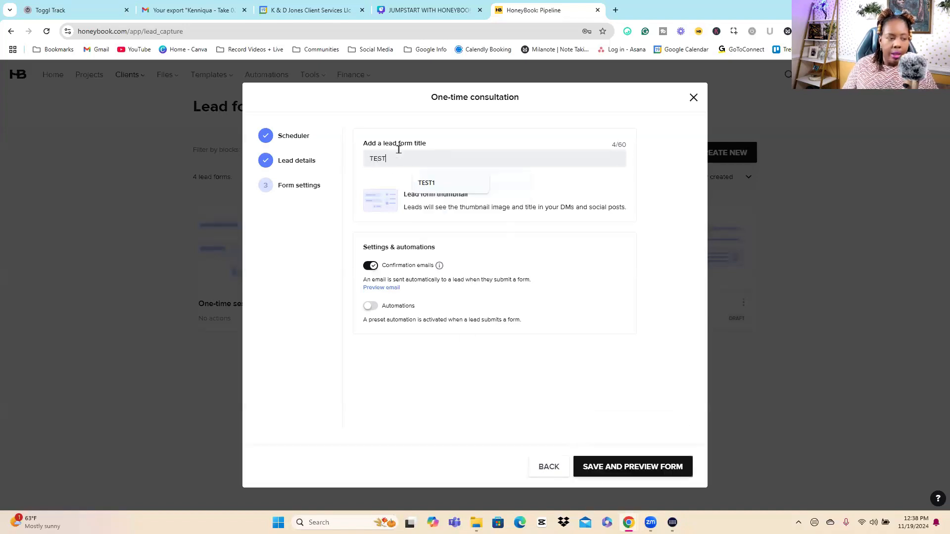
{"action": "left_click", "coordinate": [638, 476]}
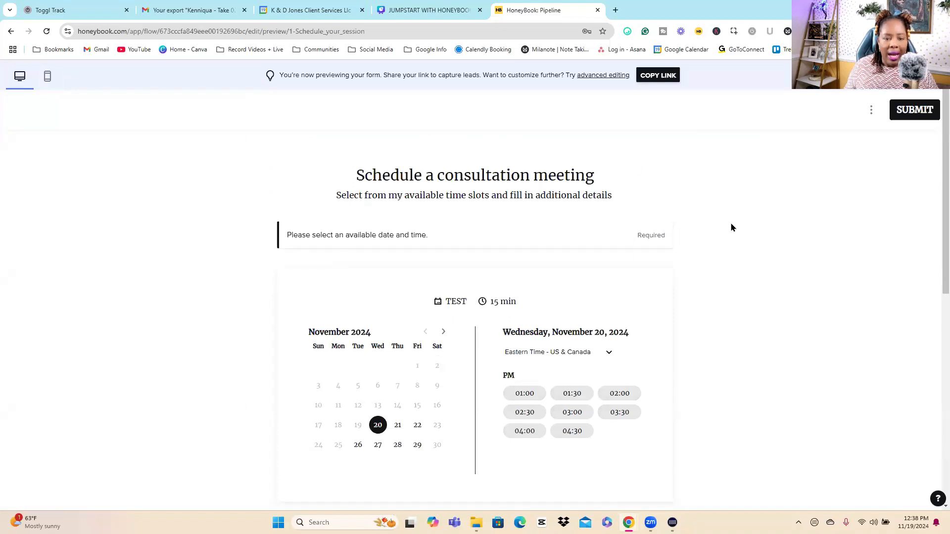
Step: Review the lead form preview from the scheduling calendar to the additional details questions
{"action": "scroll", "coordinate": [730, 222], "scroll_direction": "down", "scroll_amount": 5}
{"action": "scroll", "coordinate": [511, 237], "scroll_direction": "down", "scroll_amount": 3}
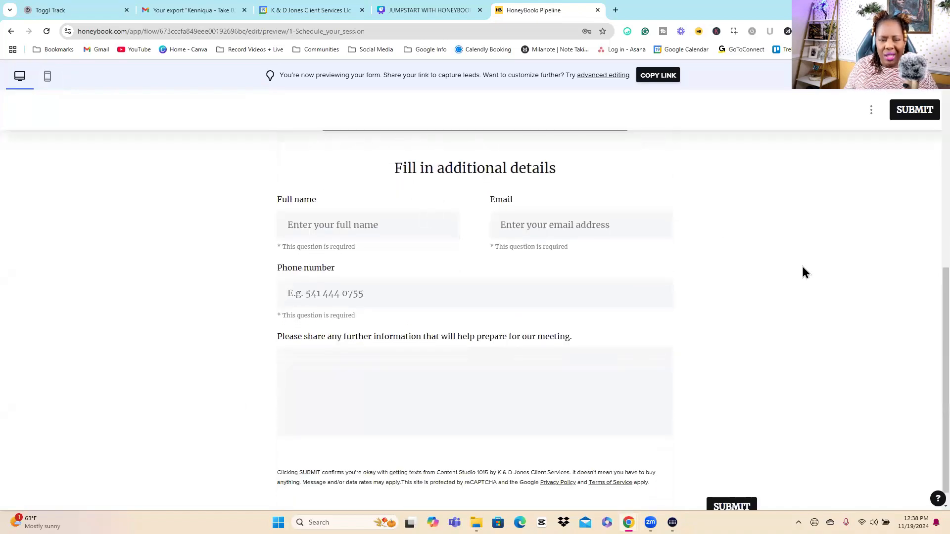
{"action": "scroll", "coordinate": [804, 265], "scroll_direction": "down", "scroll_amount": 1}
{"action": "scroll", "coordinate": [864, 171], "scroll_direction": "up", "scroll_amount": 3}
{"action": "scroll", "coordinate": [863, 170], "scroll_direction": "up", "scroll_amount": 2}
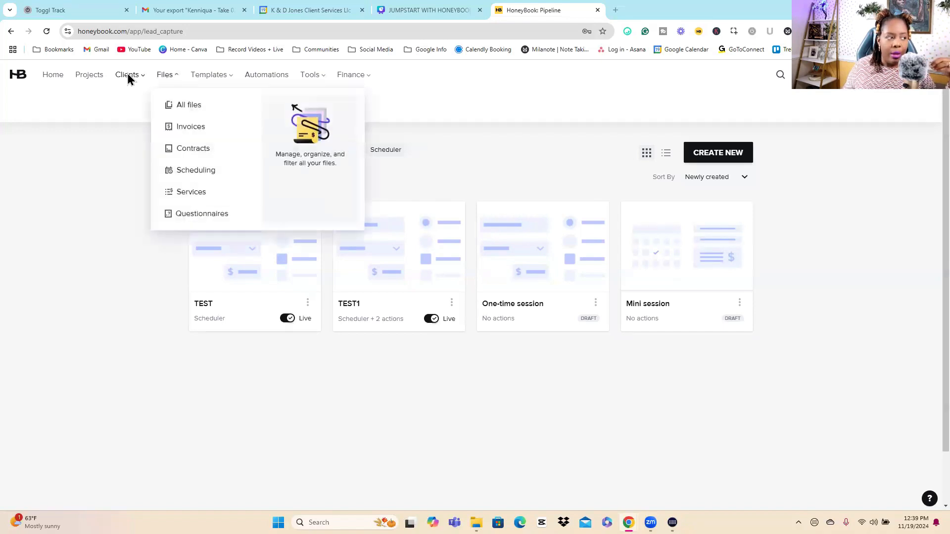
Step: Open the Scheduler and start creating a new session type
{"action": "mouse_move", "coordinate": [134, 79]}
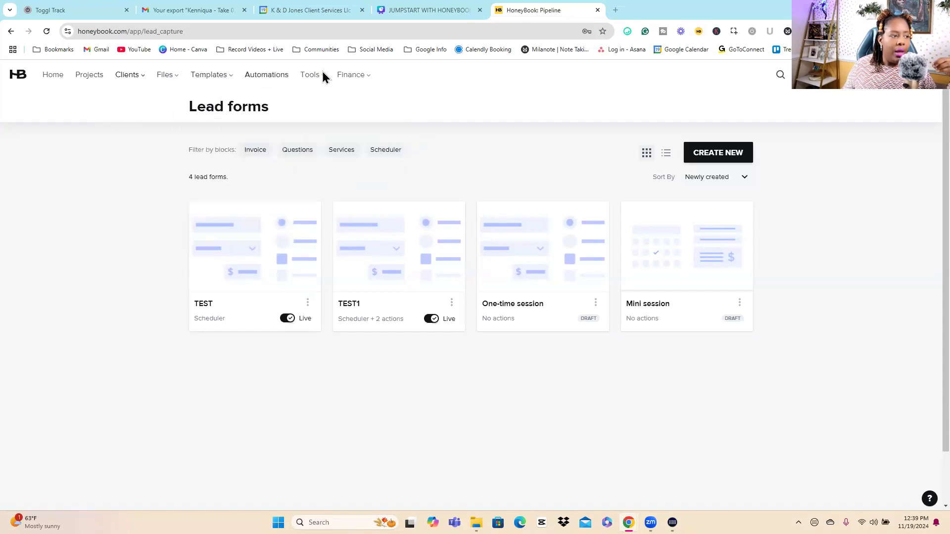
{"action": "mouse_move", "coordinate": [316, 79]}
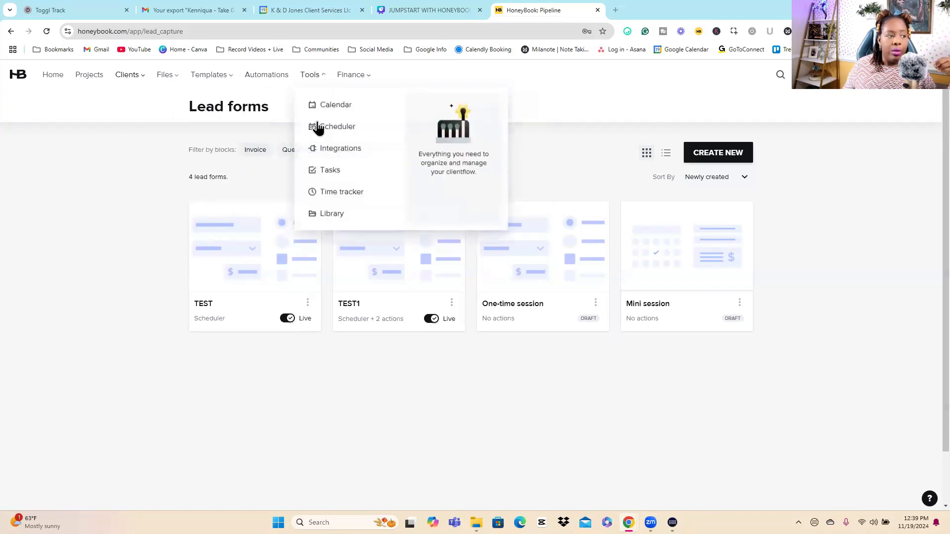
{"action": "left_click", "coordinate": [322, 127]}
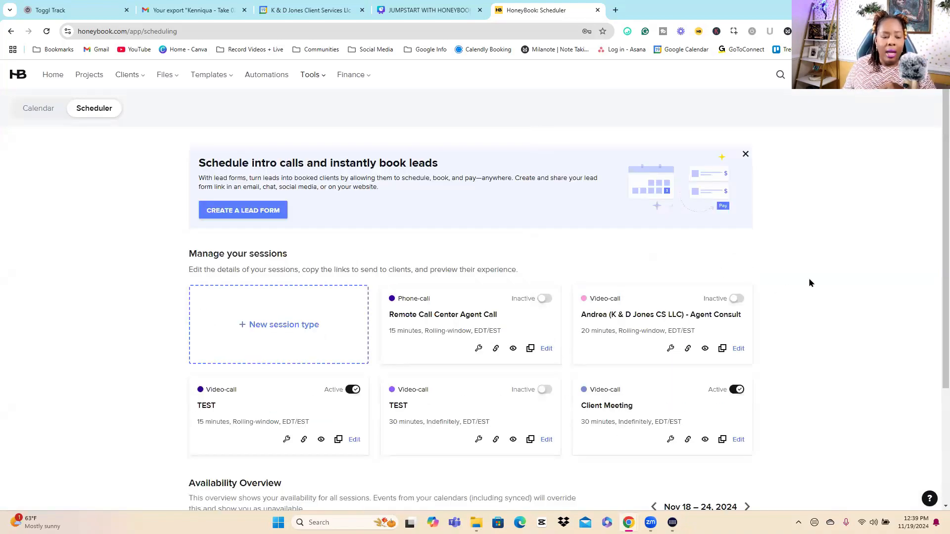
{"action": "scroll", "coordinate": [829, 250], "scroll_direction": "down", "scroll_amount": 3}
{"action": "scroll", "coordinate": [829, 253], "scroll_direction": "up", "scroll_amount": 3}
{"action": "left_click", "coordinate": [272, 335]}
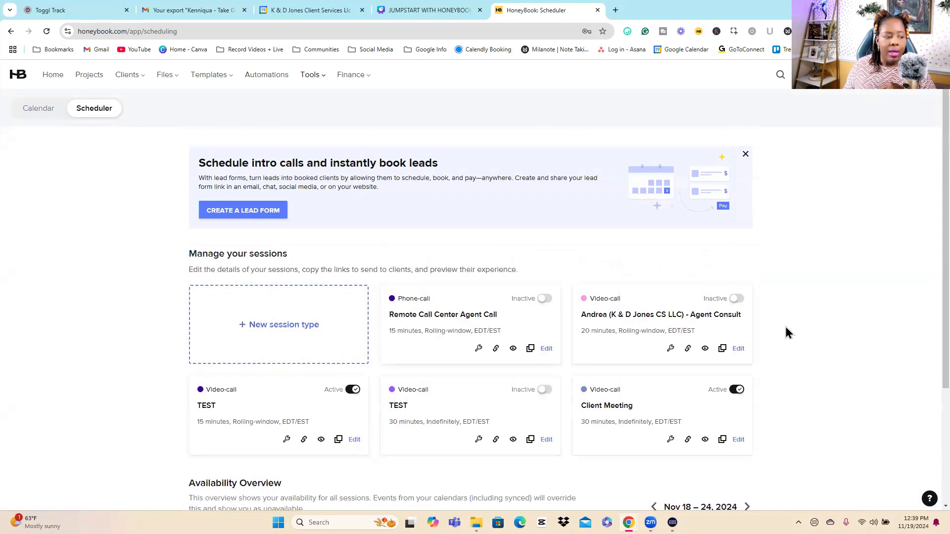
Step: Make the new session a Video session held on Zoom and title it "How Can We Help!"
{"action": "left_click", "coordinate": [350, 195]}
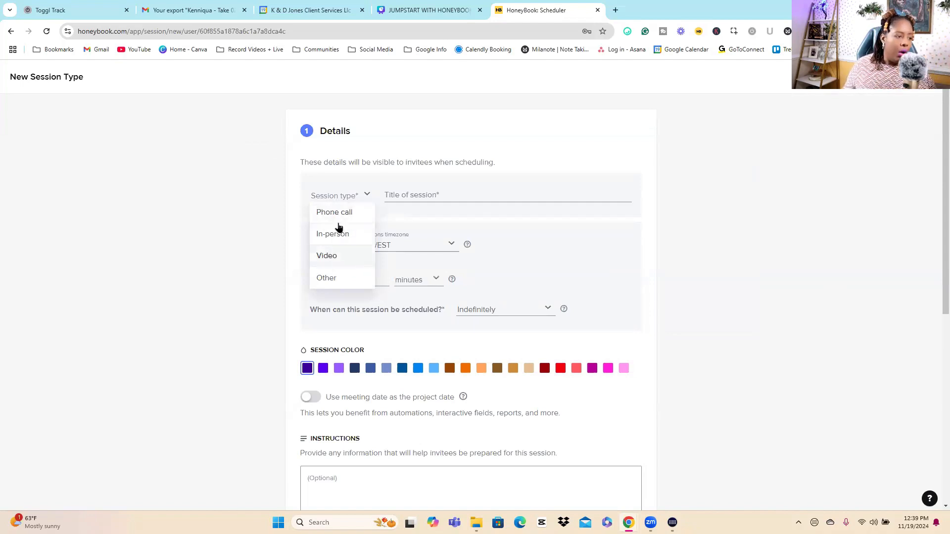
{"action": "left_click", "coordinate": [344, 262]}
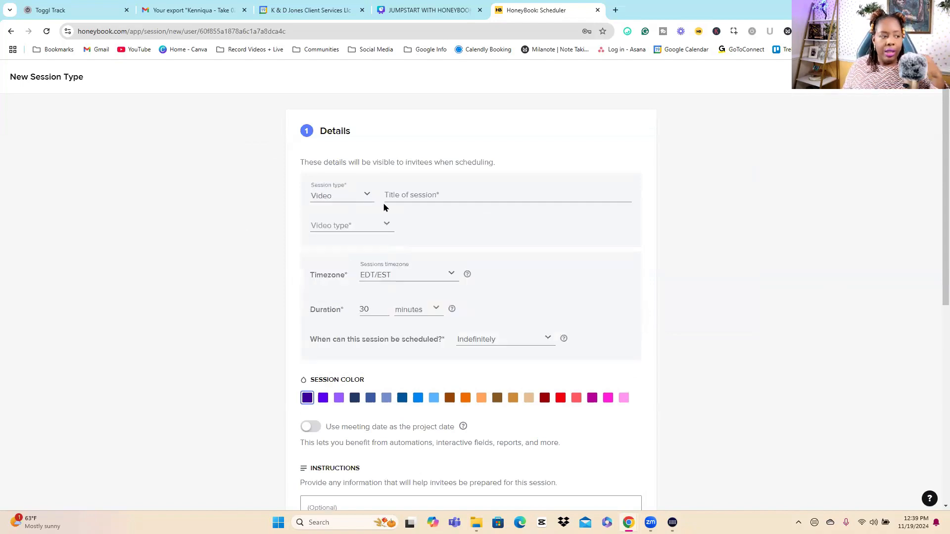
{"action": "left_click", "coordinate": [336, 227]}
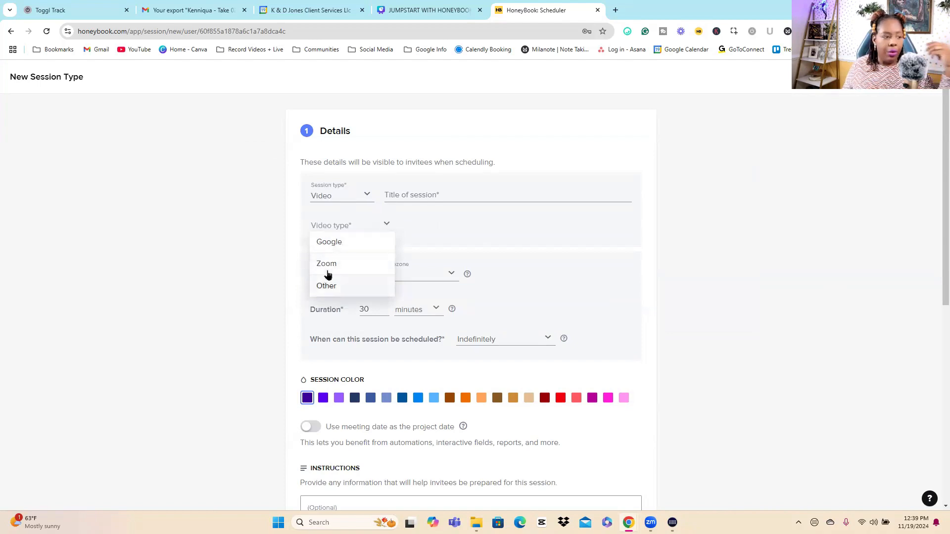
{"action": "left_click", "coordinate": [339, 266]}
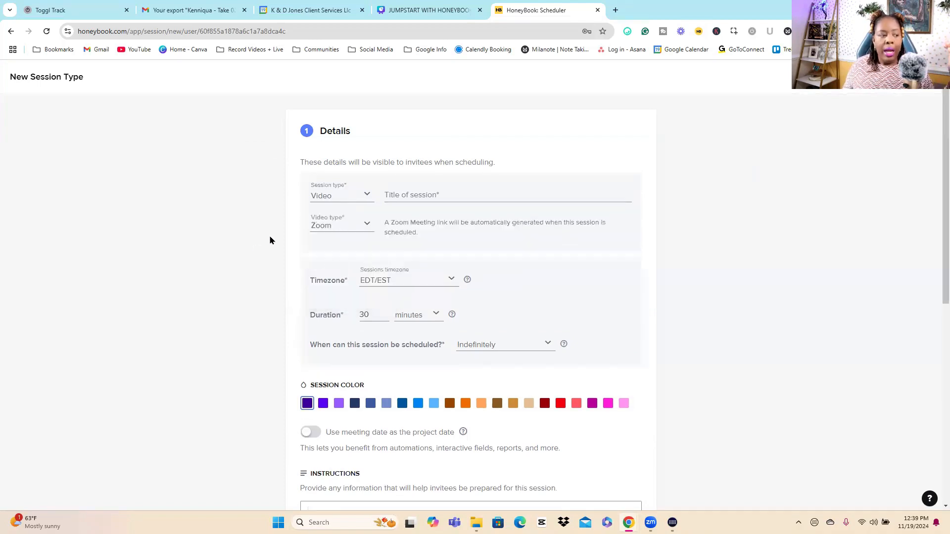
{"action": "left_click_drag", "start_coordinate": [386, 231], "coordinate": [598, 240]}
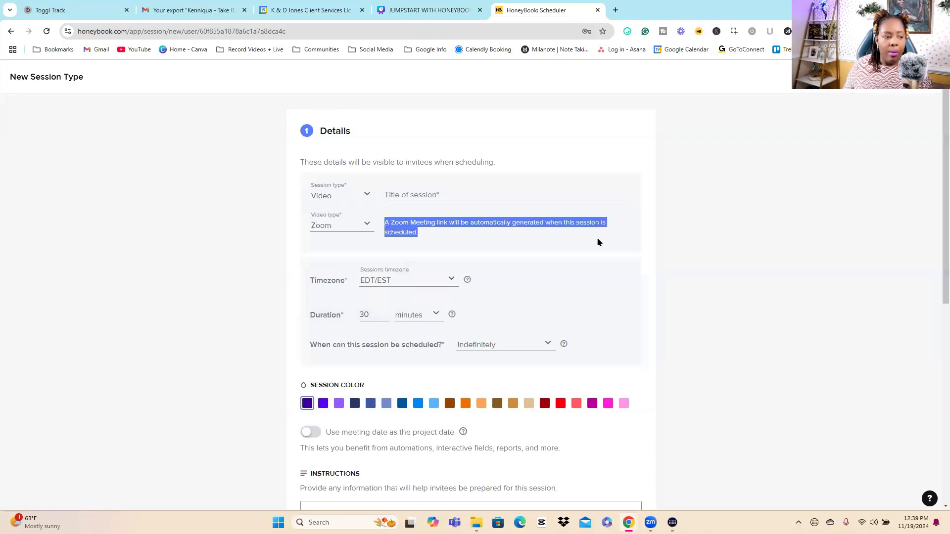
{"action": "left_click", "coordinate": [414, 219]}
{"action": "left_click", "coordinate": [411, 189]}
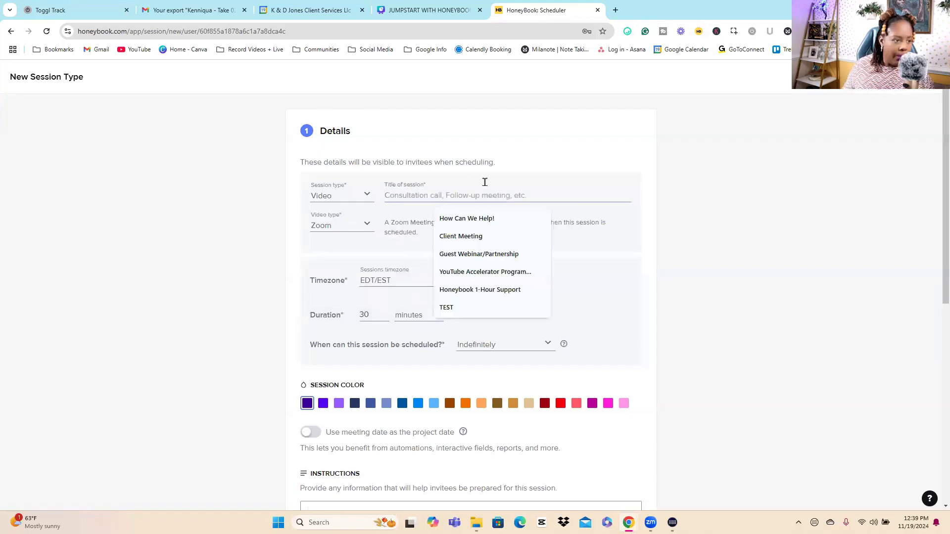
{"action": "left_click", "coordinate": [477, 218]}
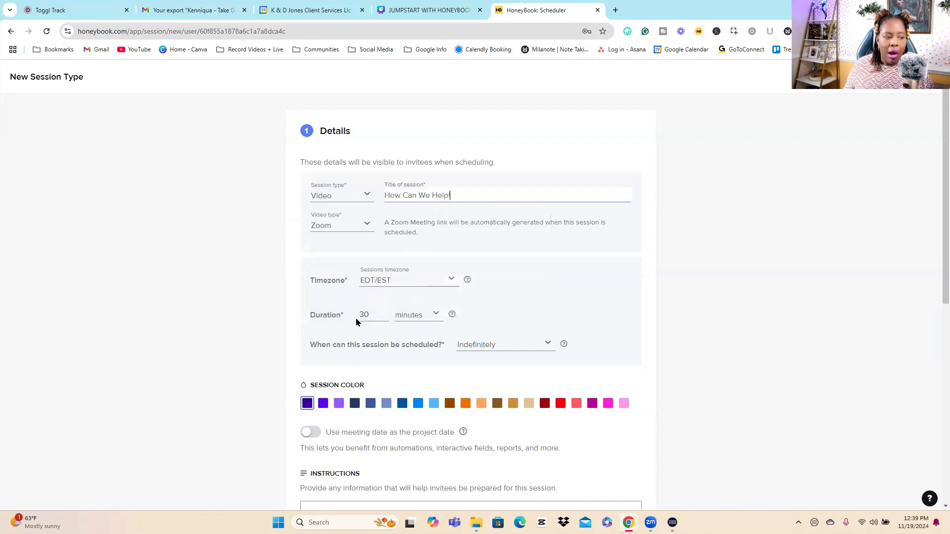
Step: Try the session type's option to use the meeting date as the project date
{"action": "scroll", "coordinate": [354, 319], "scroll_direction": "down", "scroll_amount": 3}
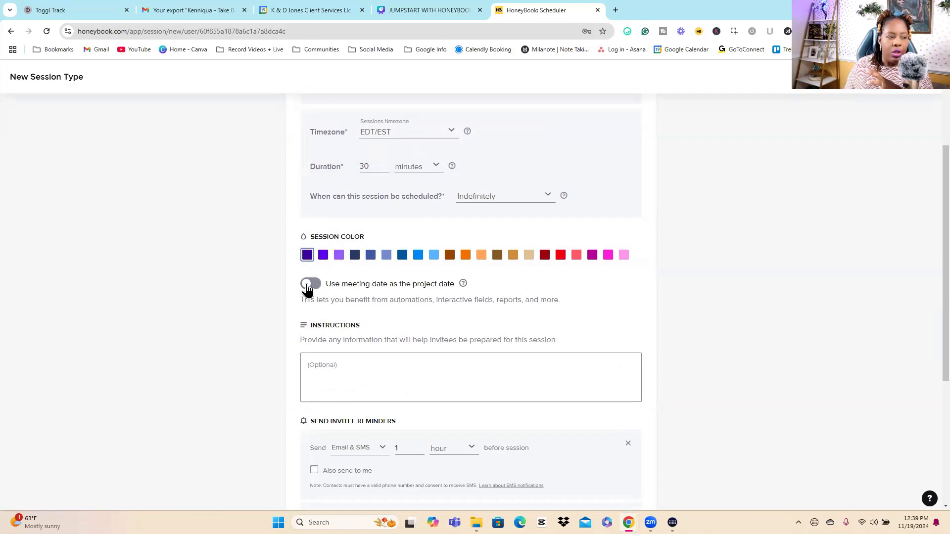
{"action": "left_click", "coordinate": [306, 285]}
{"action": "left_click_drag", "start_coordinate": [322, 286], "coordinate": [536, 287]}
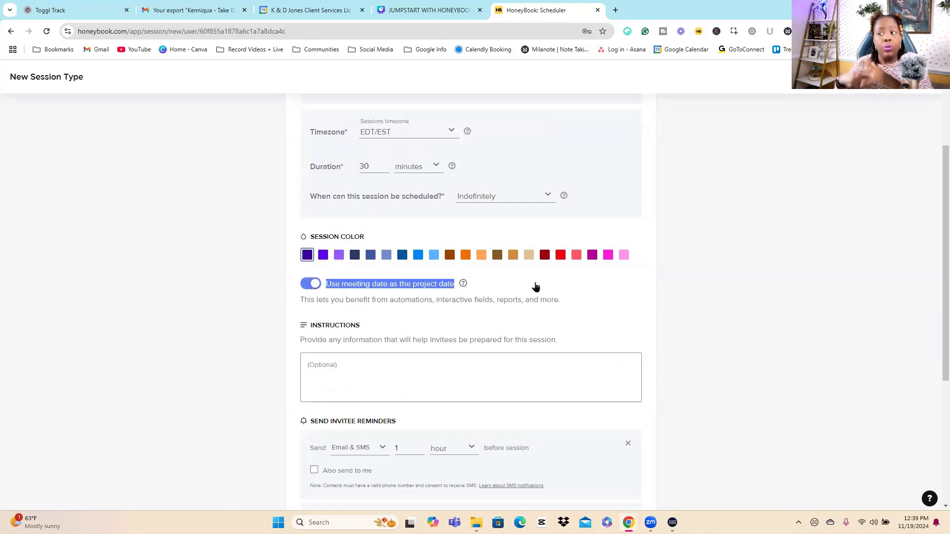
{"action": "left_click", "coordinate": [555, 284]}
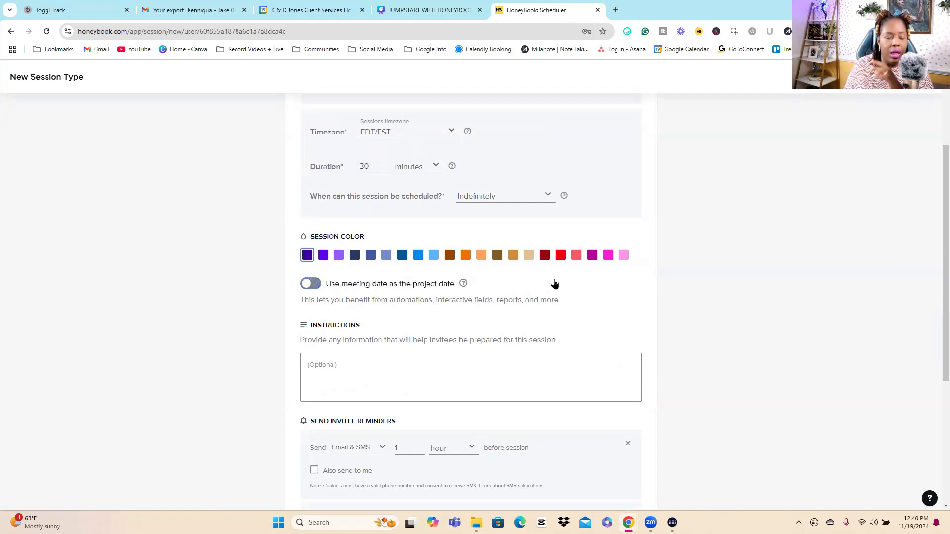
{"action": "scroll", "coordinate": [741, 239], "scroll_direction": "down", "scroll_amount": 4}
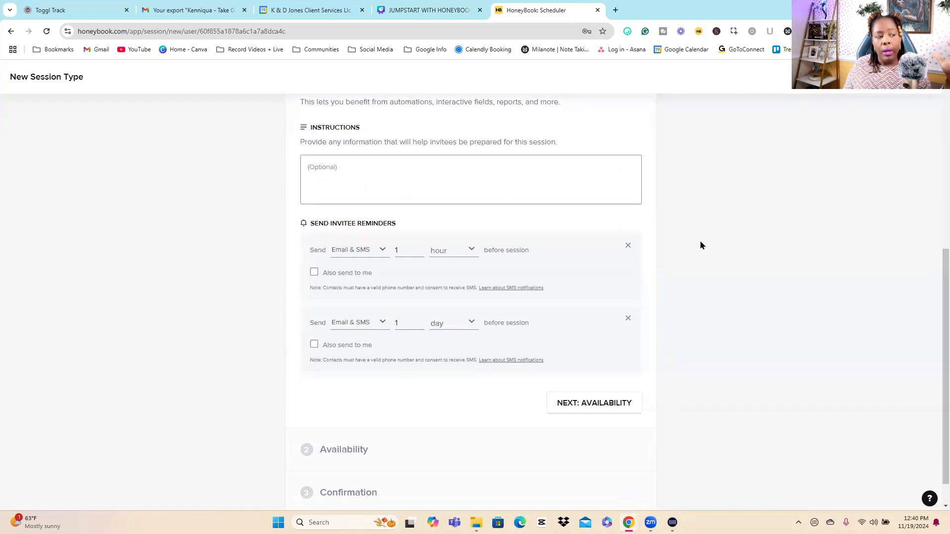
Step: Try the "Also send to me" option on the 1-hour invitee reminder and remove that reminder from the session type
{"action": "scroll", "coordinate": [433, 206], "scroll_direction": "up", "scroll_amount": 4}
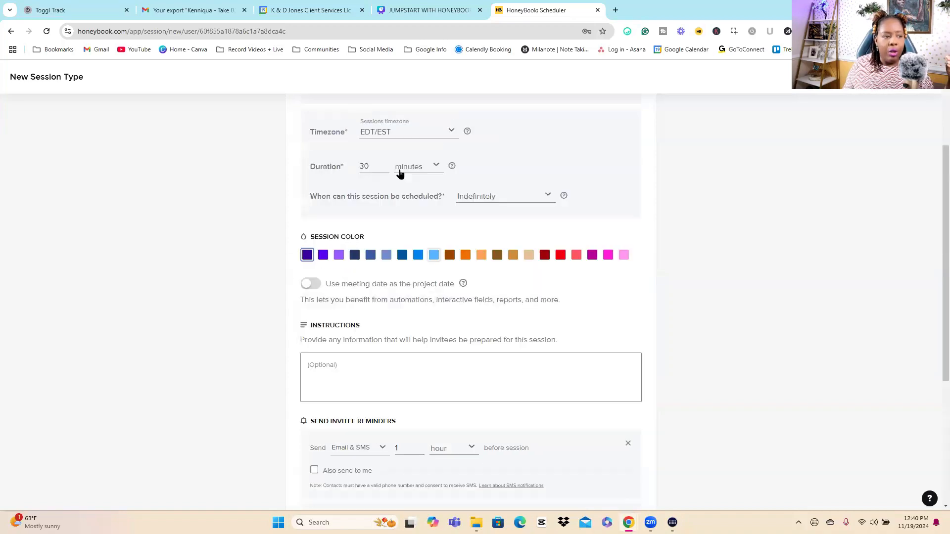
{"action": "left_click", "coordinate": [355, 357]}
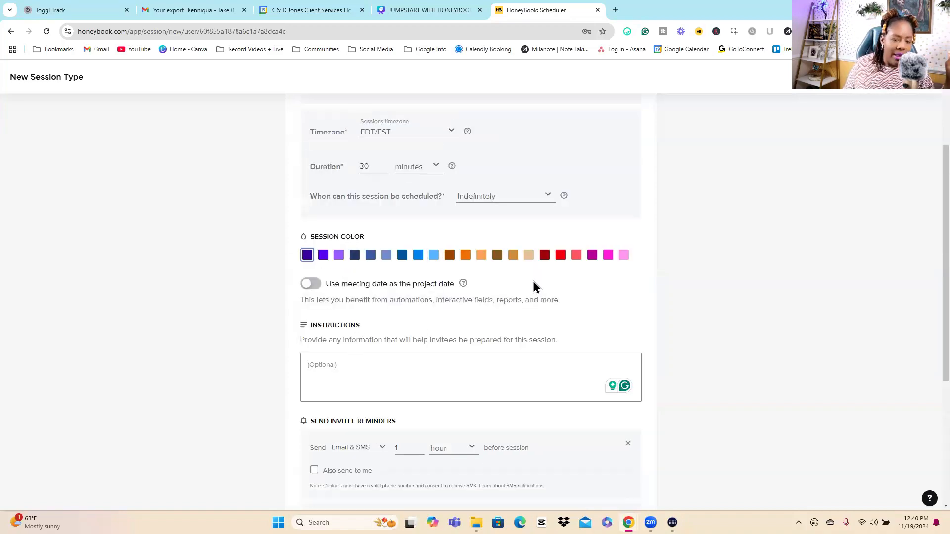
{"action": "scroll", "coordinate": [534, 286], "scroll_direction": "down", "scroll_amount": 3}
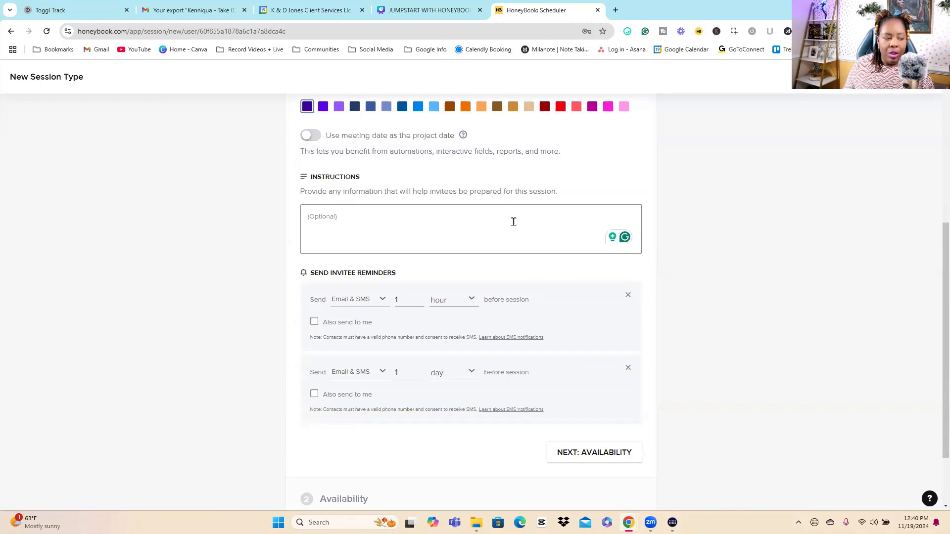
{"action": "left_click", "coordinate": [373, 306]}
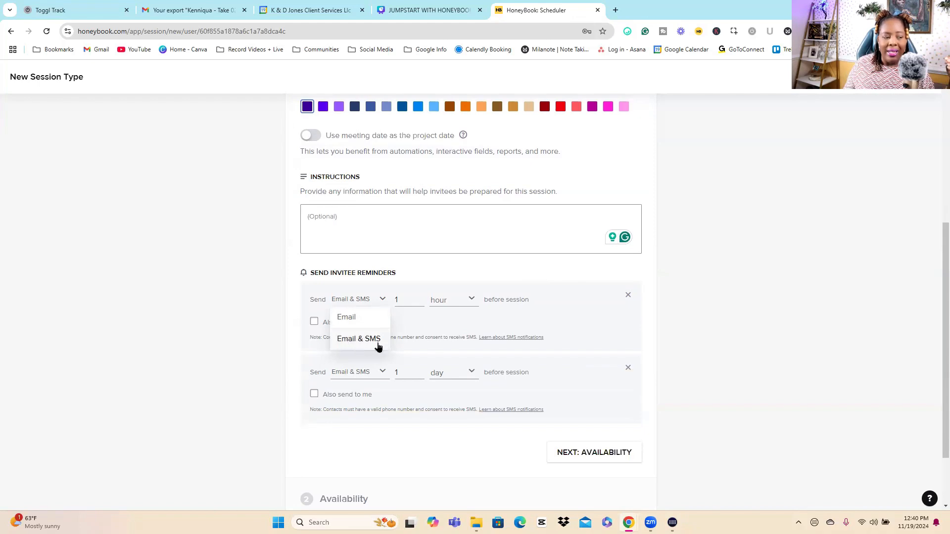
{"action": "left_click", "coordinate": [435, 329]}
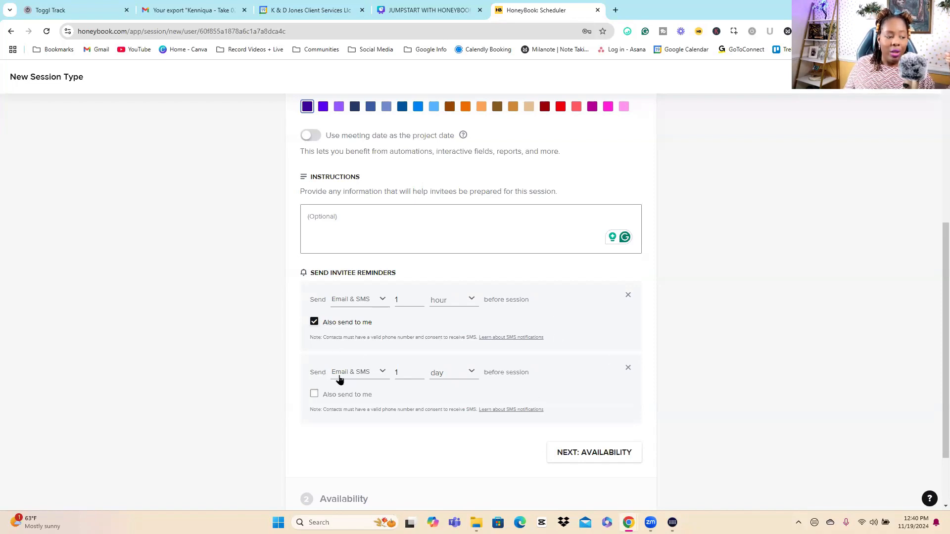
{"action": "left_click", "coordinate": [315, 322]}
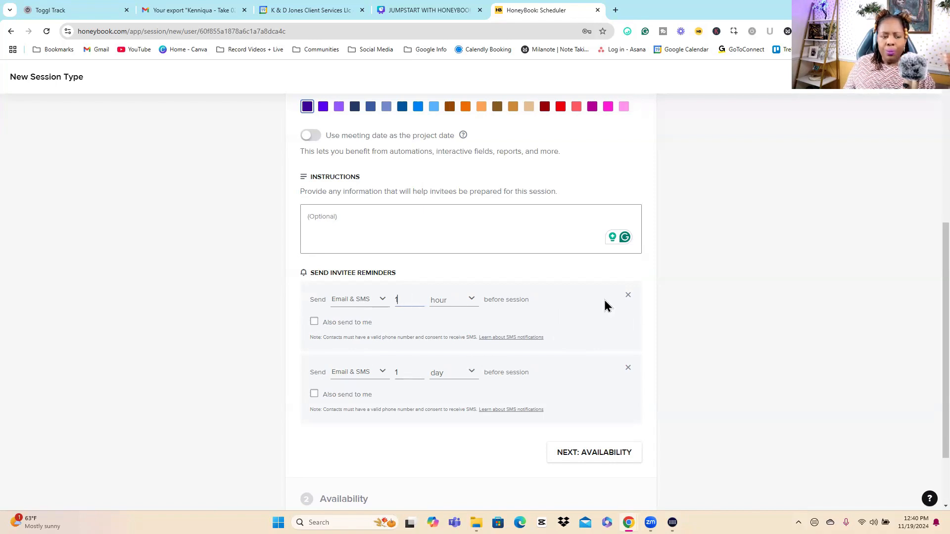
{"action": "scroll", "coordinate": [596, 297], "scroll_direction": "down", "scroll_amount": 2}
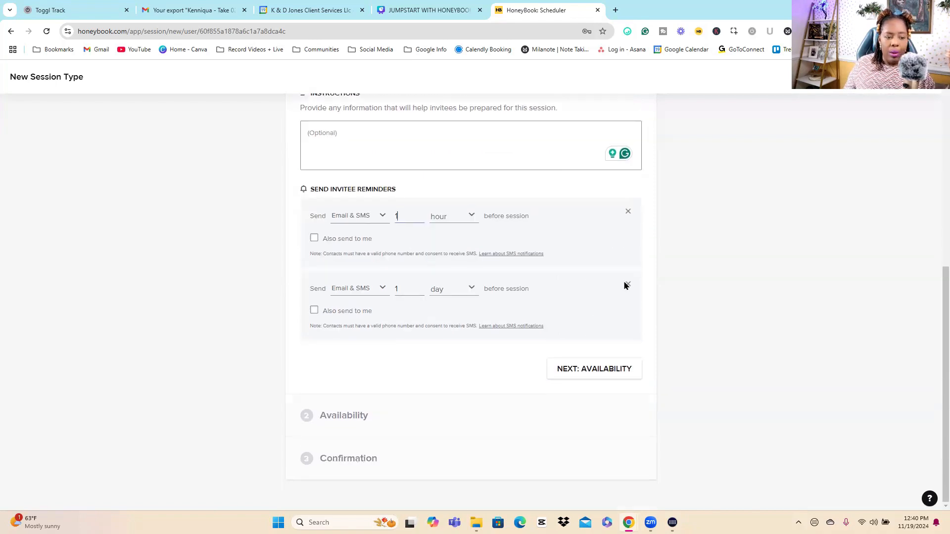
{"action": "left_click", "coordinate": [627, 286]}
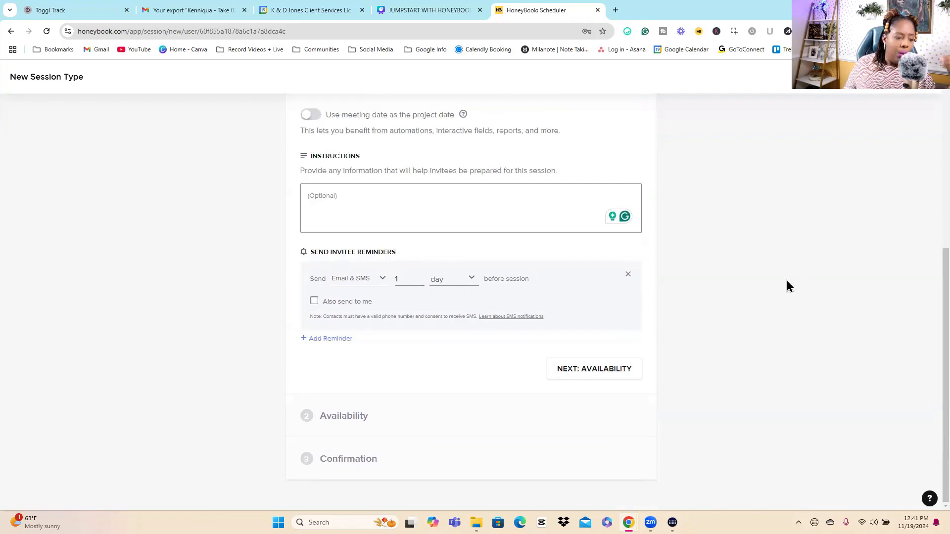
Step: Review the session type's Availability and Confirmation sections, and leave the session type without saving it
{"action": "left_click", "coordinate": [452, 418]}
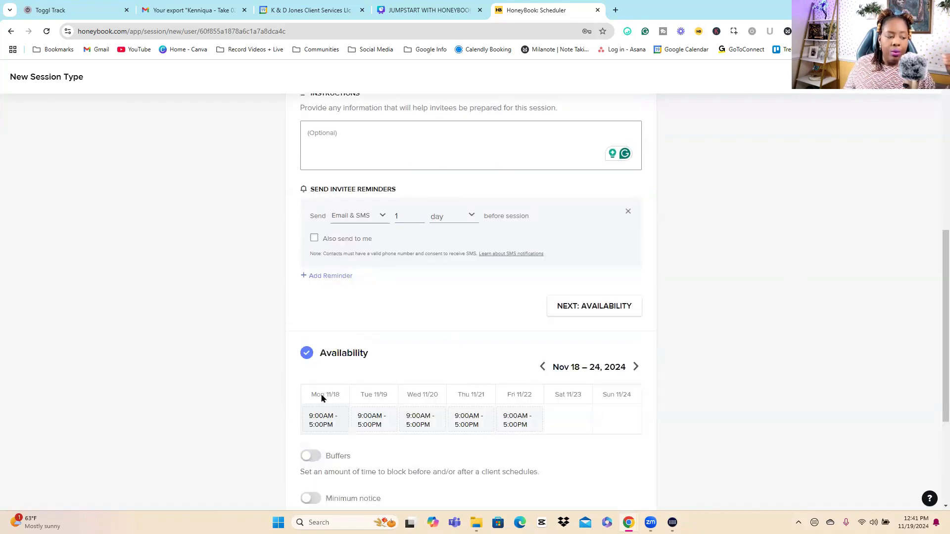
{"action": "scroll", "coordinate": [377, 271], "scroll_direction": "down", "scroll_amount": 4}
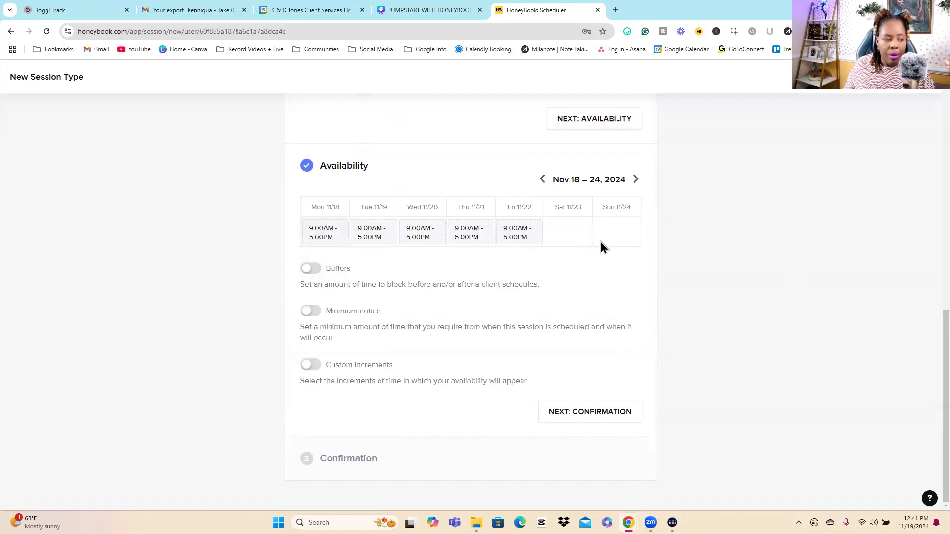
{"action": "left_click", "coordinate": [335, 467]}
{"action": "scroll", "coordinate": [368, 370], "scroll_direction": "down", "scroll_amount": 4}
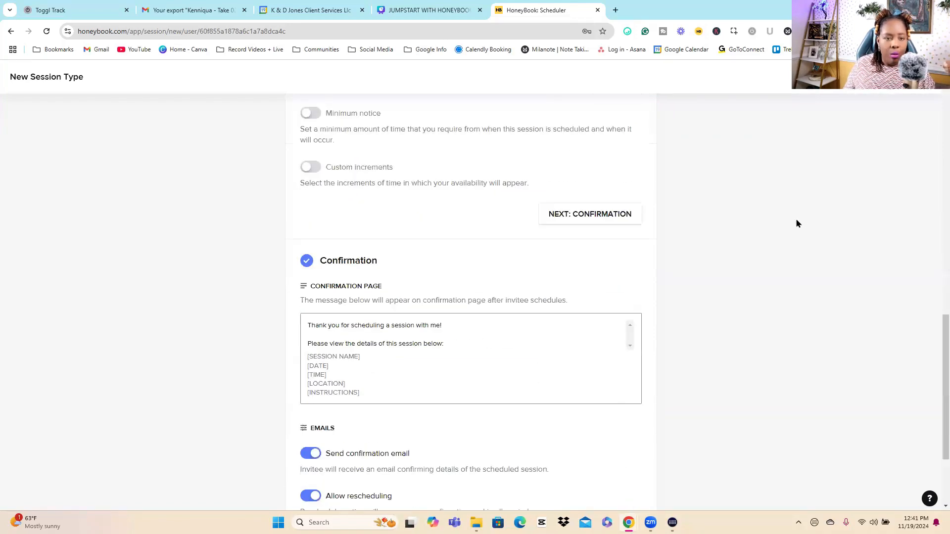
{"action": "scroll", "coordinate": [829, 208], "scroll_direction": "down", "scroll_amount": 3}
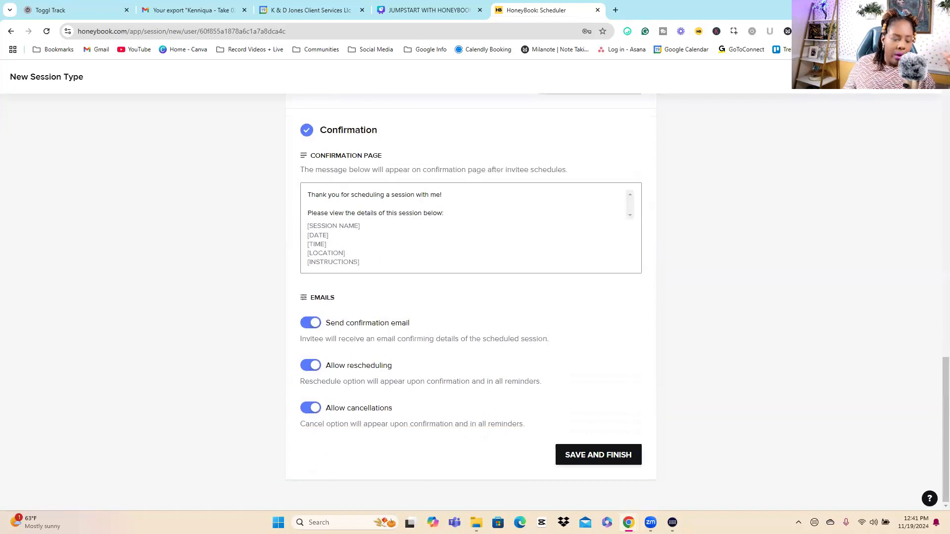
{"action": "left_click", "coordinate": [932, 77]}
{"action": "left_click", "coordinate": [481, 308]}
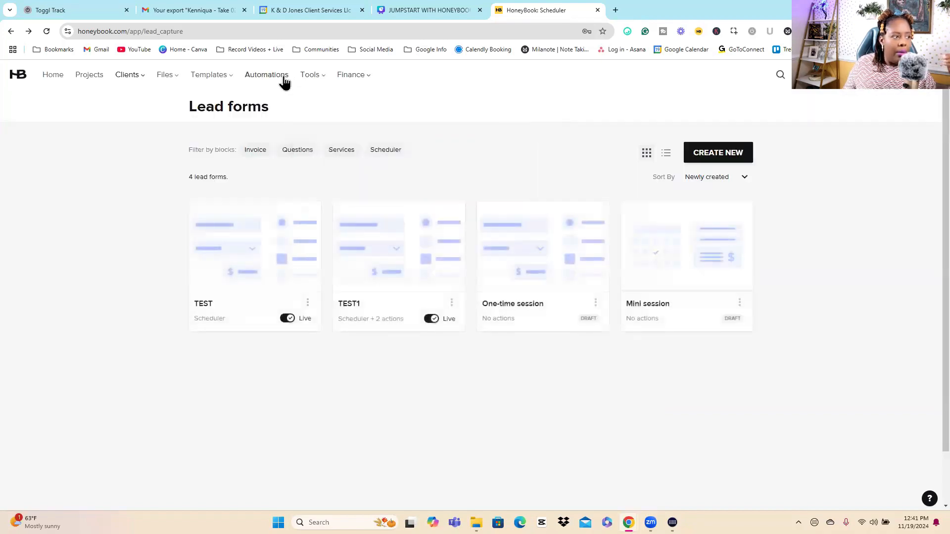
Step: Open the task management list and assign the "Change my brand color" task to test Project
{"action": "mouse_move", "coordinate": [316, 78]}
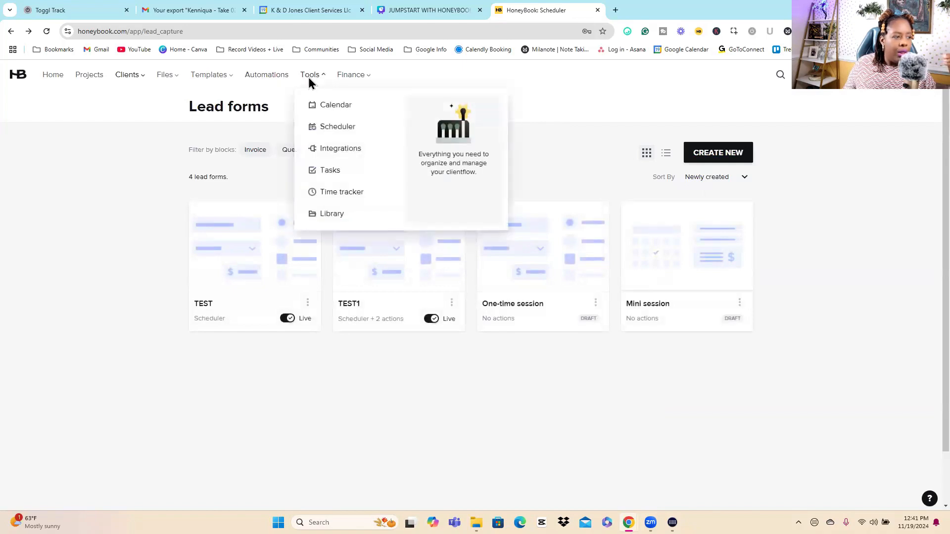
{"action": "left_click", "coordinate": [329, 173]}
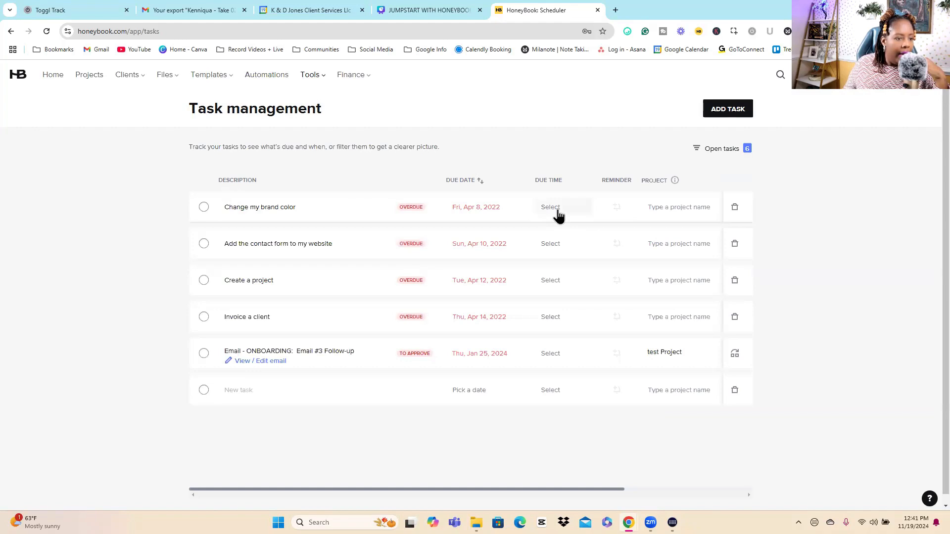
{"action": "left_click", "coordinate": [671, 214]}
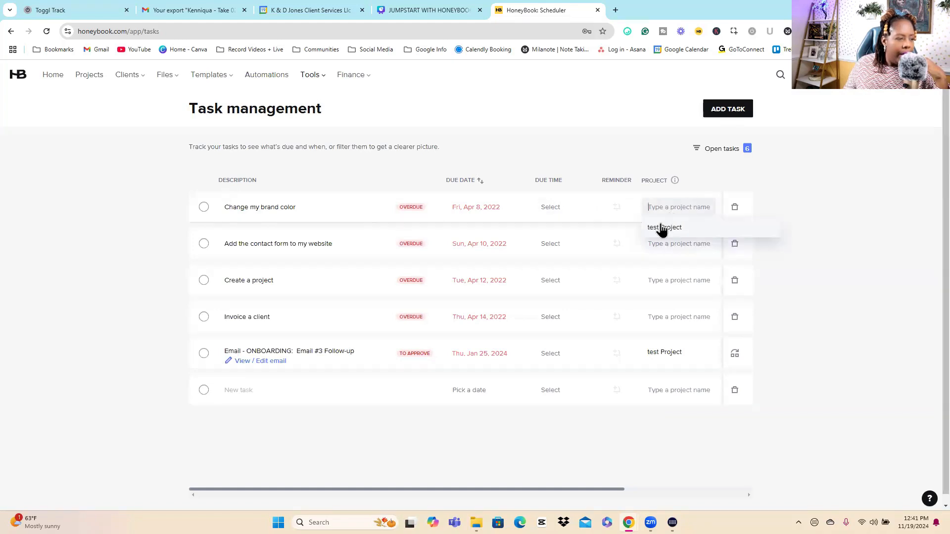
{"action": "left_click", "coordinate": [659, 228]}
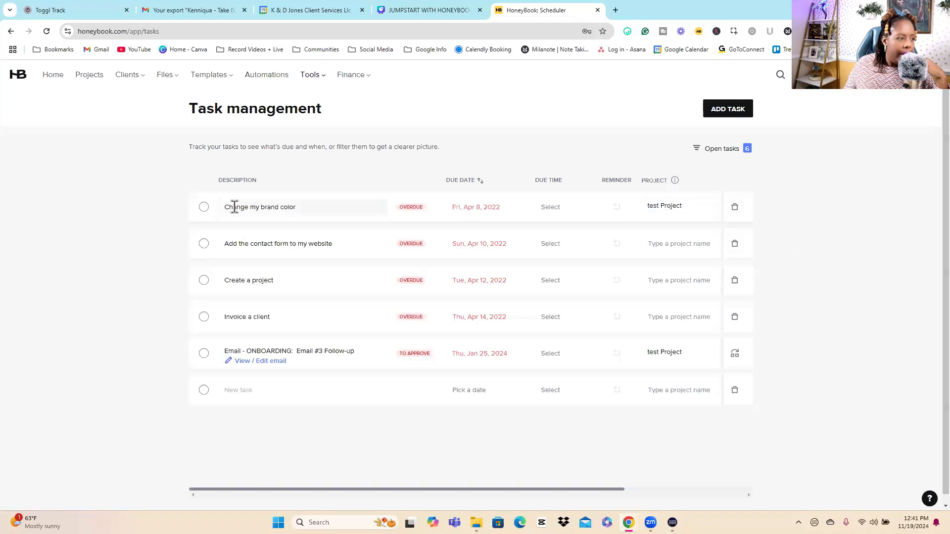
{"action": "scroll", "coordinate": [267, 215], "scroll_direction": "down", "scroll_amount": 1}
{"action": "scroll", "coordinate": [267, 215], "scroll_direction": "up", "scroll_amount": 1}
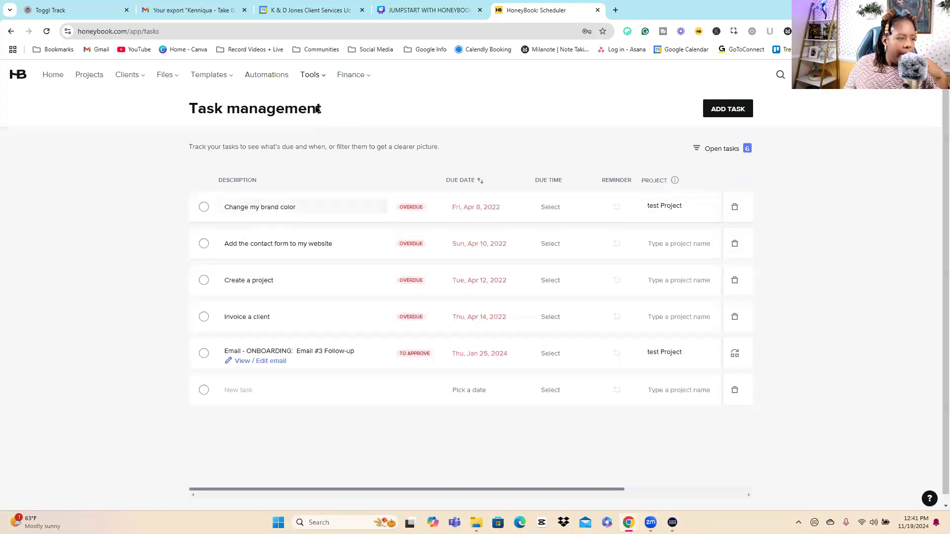
Step: Open test Project from the projects pipeline and dismiss the tip about upgraded notes
{"action": "left_click", "coordinate": [312, 76]}
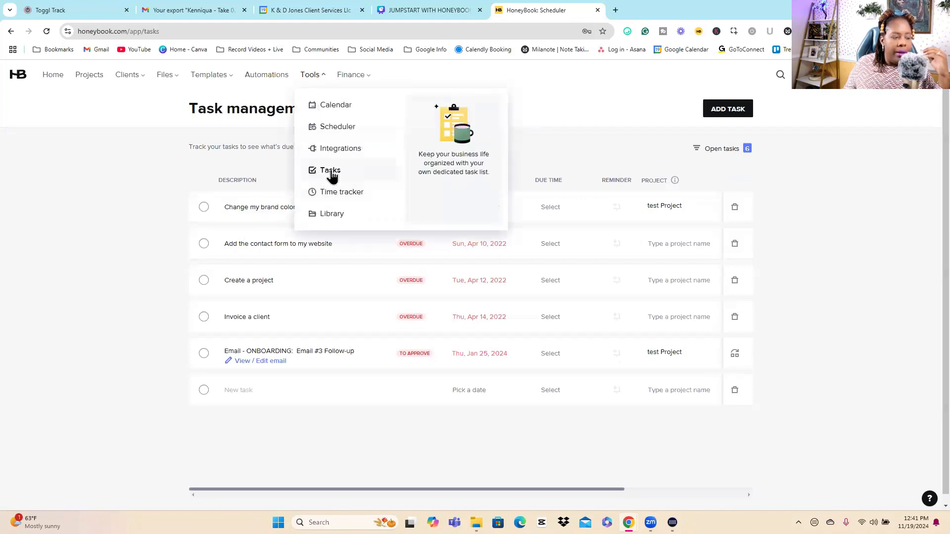
{"action": "left_click", "coordinate": [89, 74]}
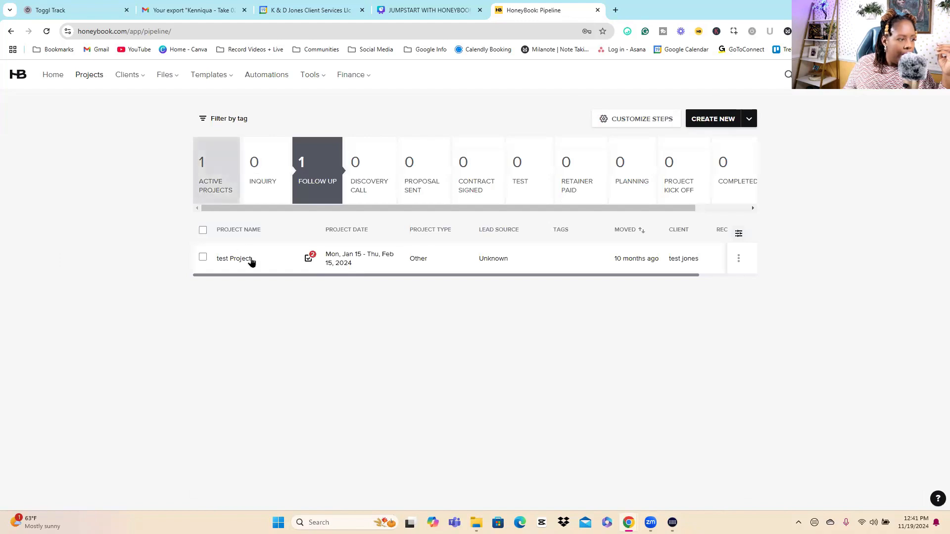
{"action": "left_click", "coordinate": [841, 247]}
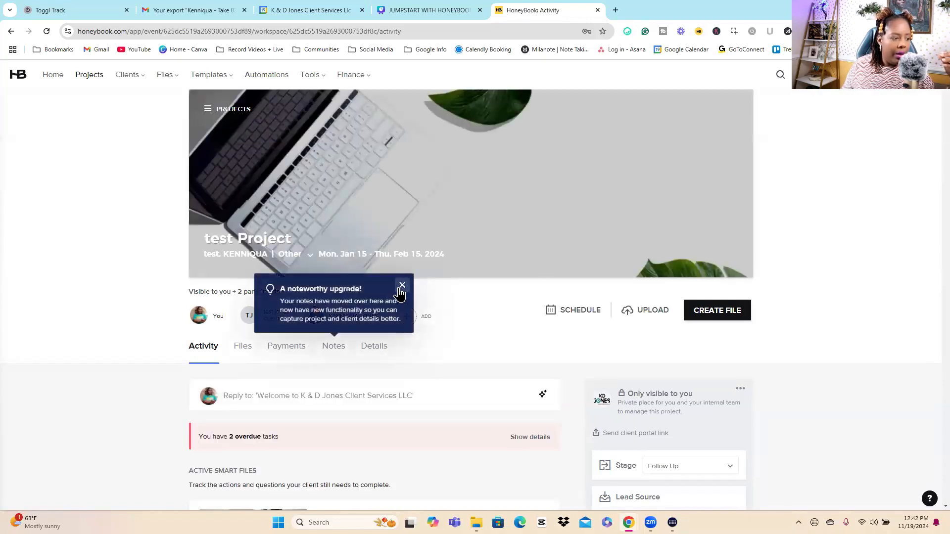
{"action": "left_click", "coordinate": [401, 286]}
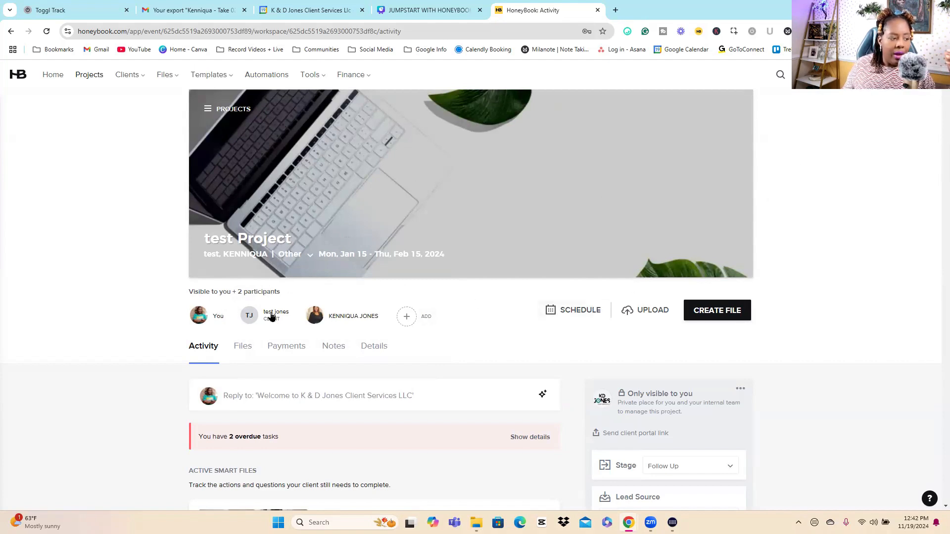
Step: Examine the participant types that can be added and the project's activity page, including smart files, tasks, automation and related workspaces
{"action": "left_click", "coordinate": [401, 318]}
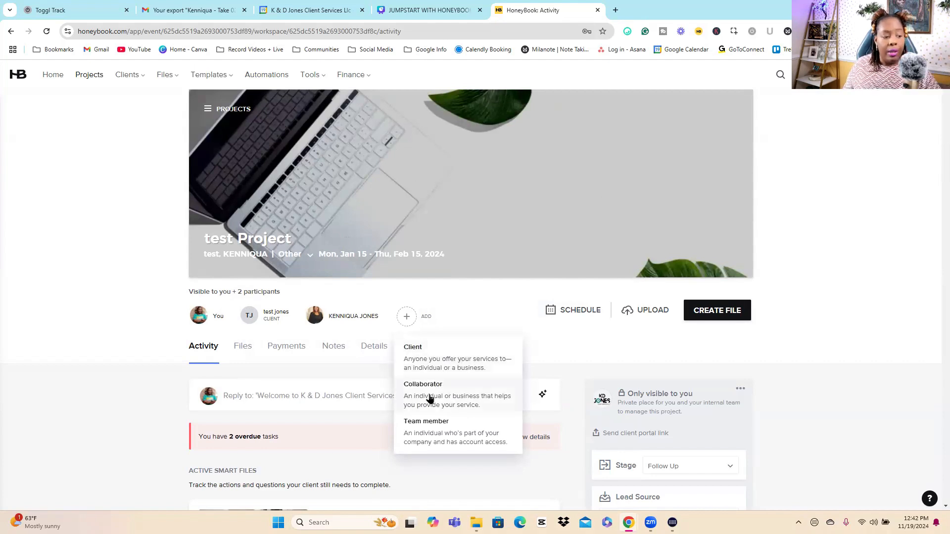
{"action": "left_click", "coordinate": [869, 290]}
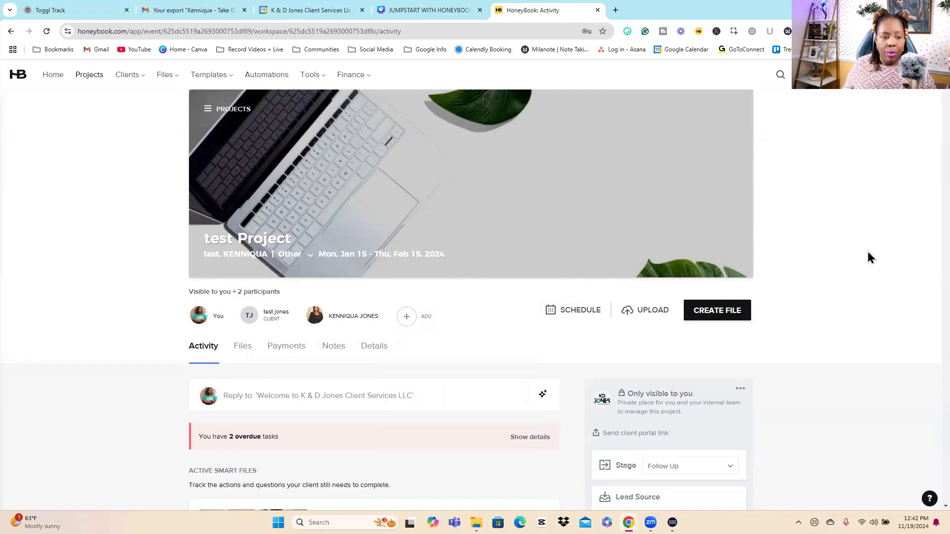
{"action": "scroll", "coordinate": [870, 259], "scroll_direction": "down", "scroll_amount": 4}
{"action": "scroll", "coordinate": [864, 306], "scroll_direction": "down", "scroll_amount": 5}
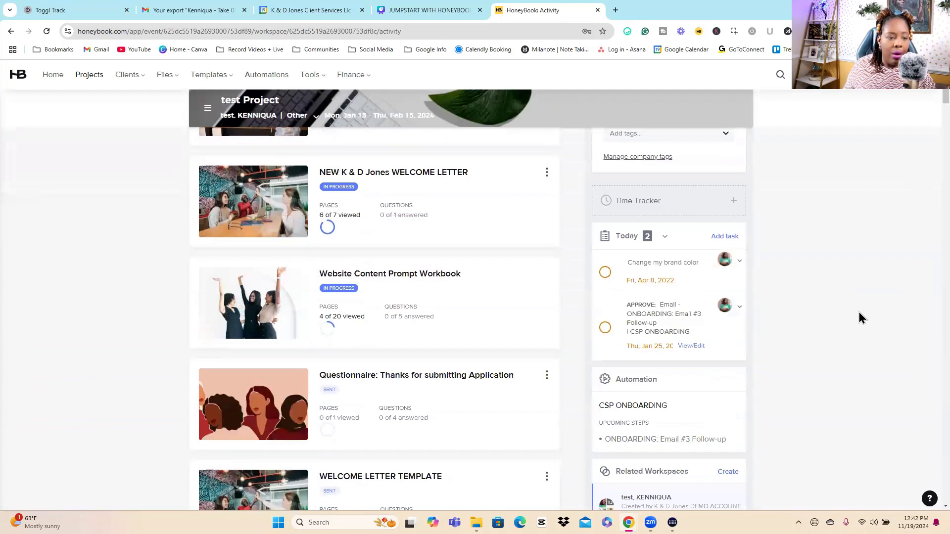
{"action": "scroll", "coordinate": [859, 319], "scroll_direction": "down", "scroll_amount": 4}
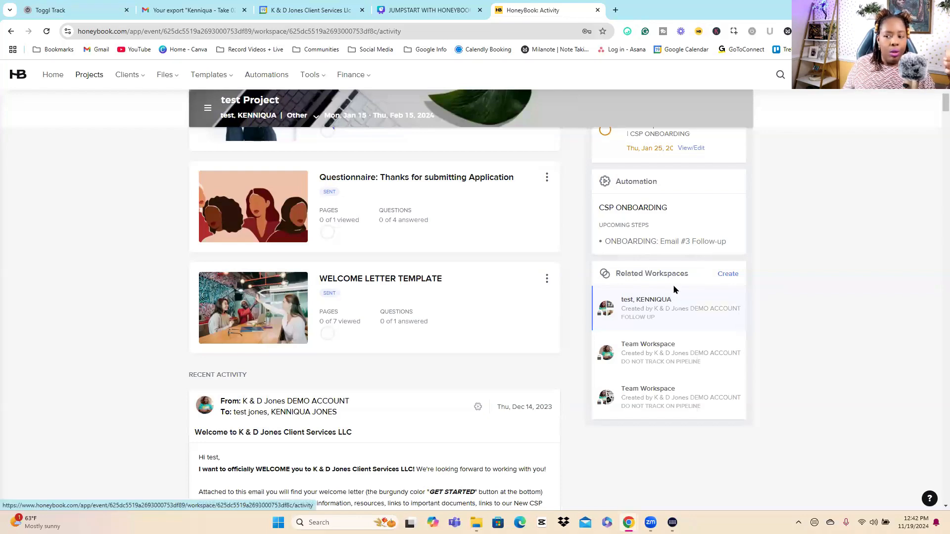
{"action": "scroll", "coordinate": [840, 280], "scroll_direction": "up", "scroll_amount": 1}
{"action": "scroll", "coordinate": [840, 283], "scroll_direction": "up", "scroll_amount": 10}
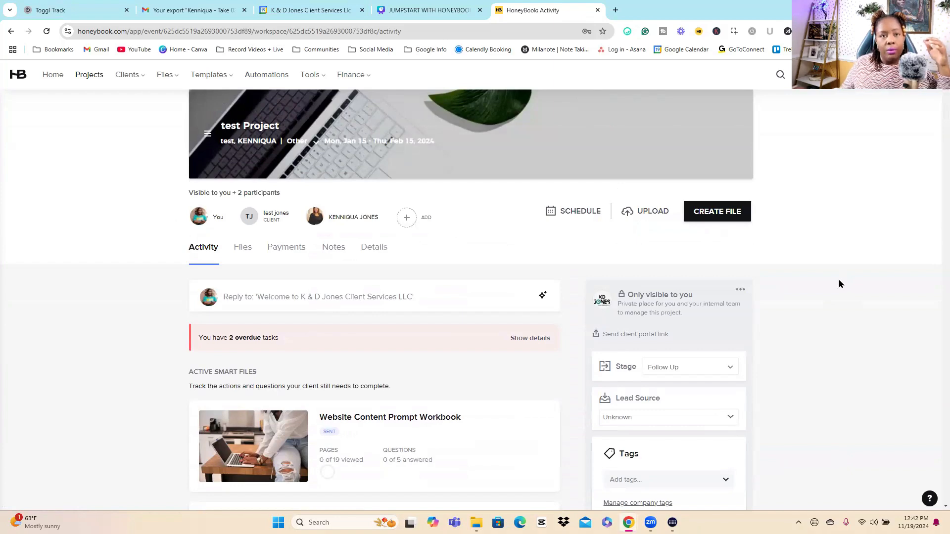
{"action": "scroll", "coordinate": [836, 277], "scroll_direction": "down", "scroll_amount": 8}
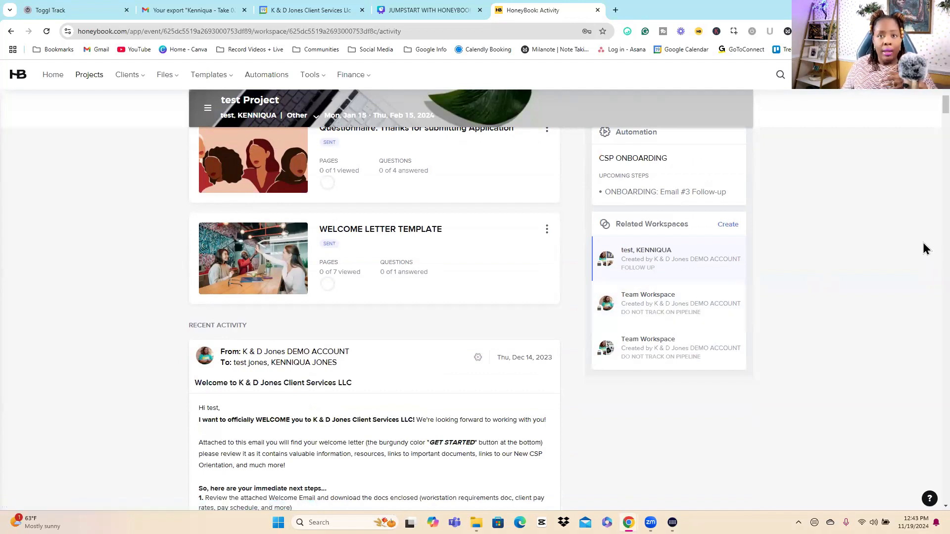
{"action": "scroll", "coordinate": [928, 111], "scroll_direction": "up", "scroll_amount": 15}
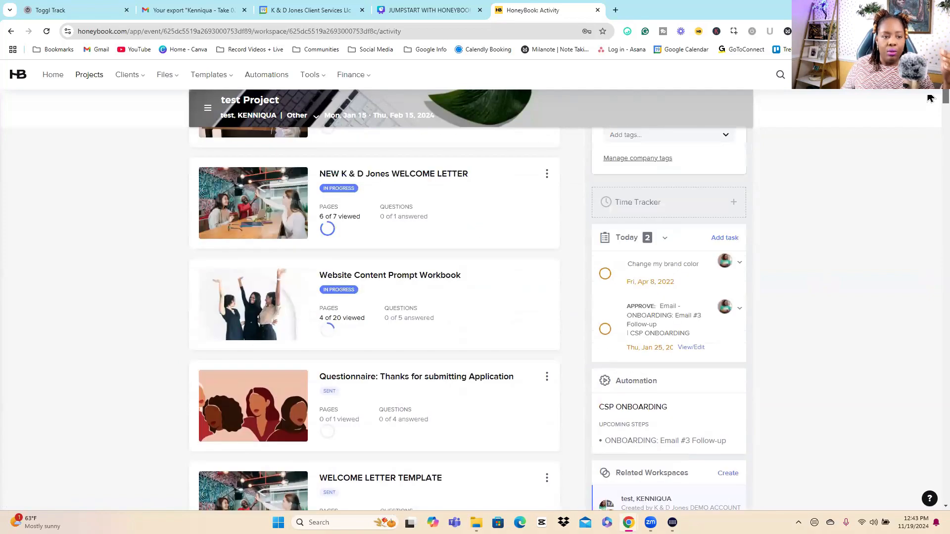
{"action": "scroll", "coordinate": [470, 297], "scroll_direction": "down", "scroll_amount": 2}
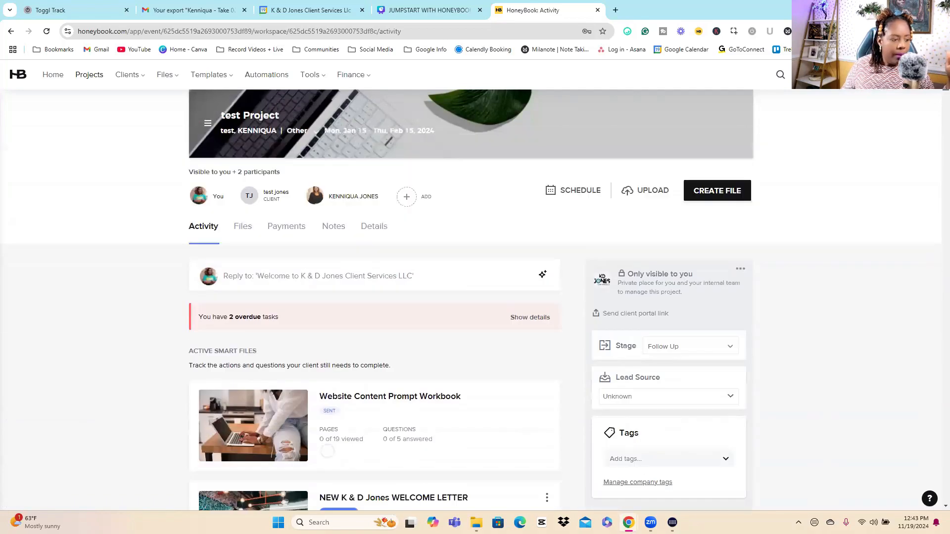
{"action": "scroll", "coordinate": [208, 210], "scroll_direction": "up", "scroll_amount": 2}
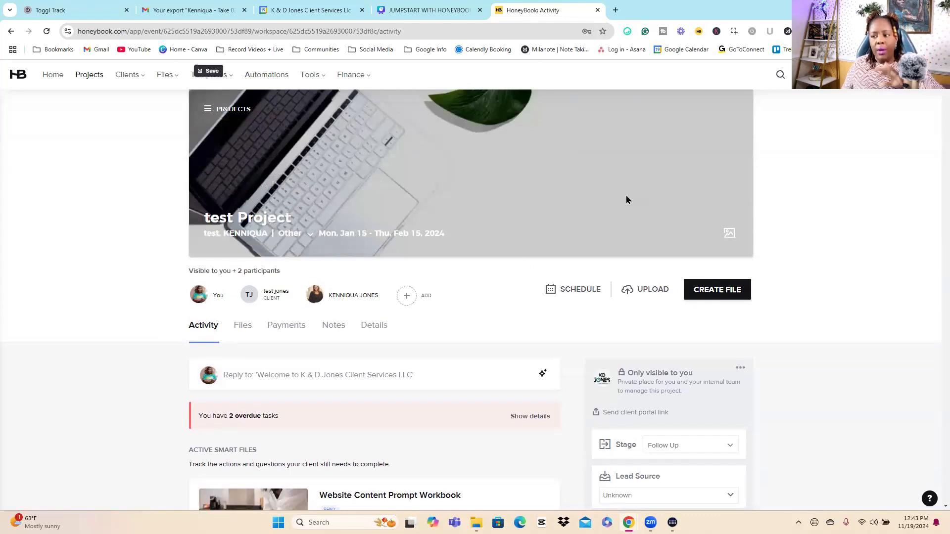
{"action": "scroll", "coordinate": [836, 252], "scroll_direction": "down", "scroll_amount": 2}
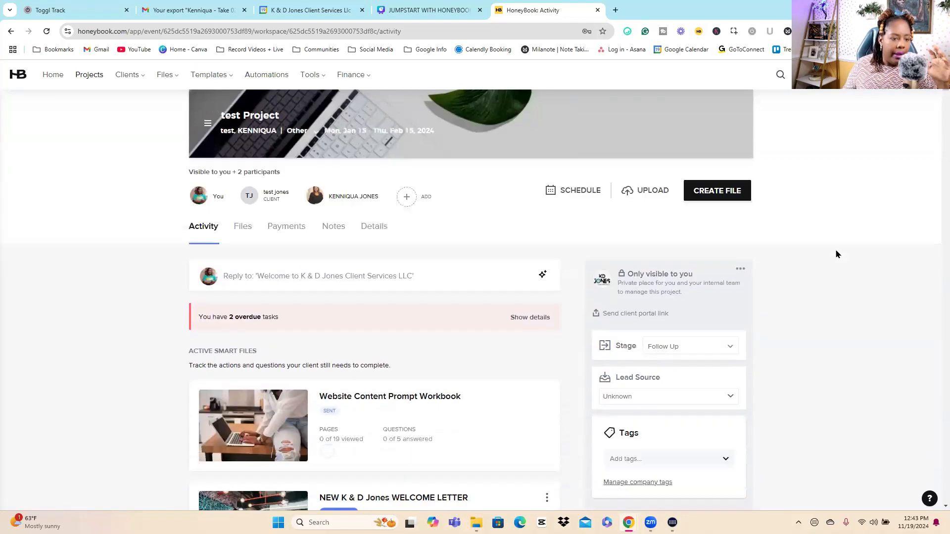
Step: Start a new message to the project's participants instead of replying to the last thread
{"action": "left_click", "coordinate": [285, 278]}
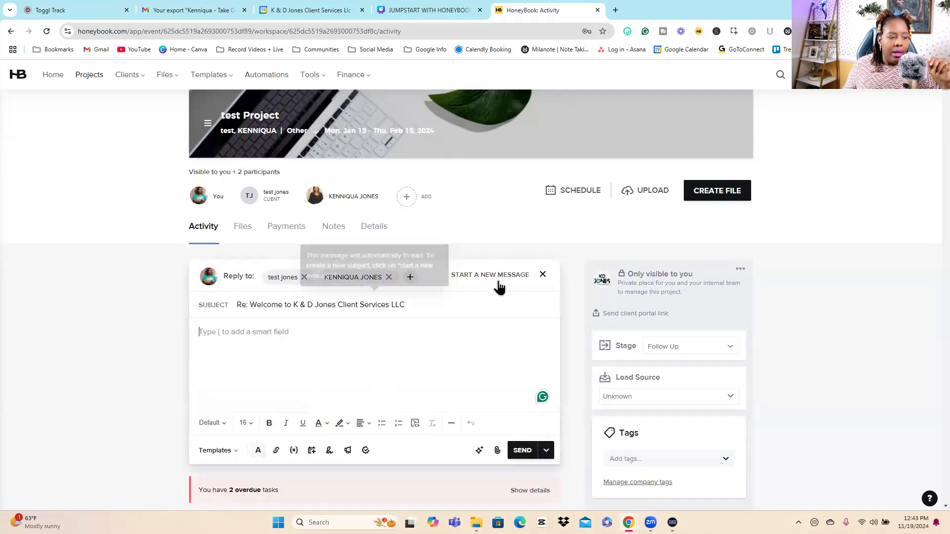
{"action": "left_click", "coordinate": [495, 276]}
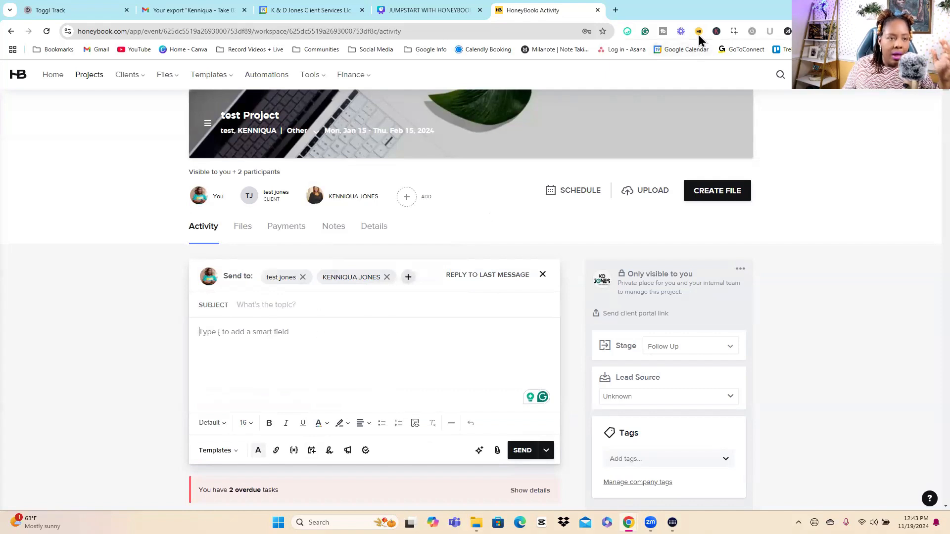
{"action": "left_click", "coordinate": [256, 336]}
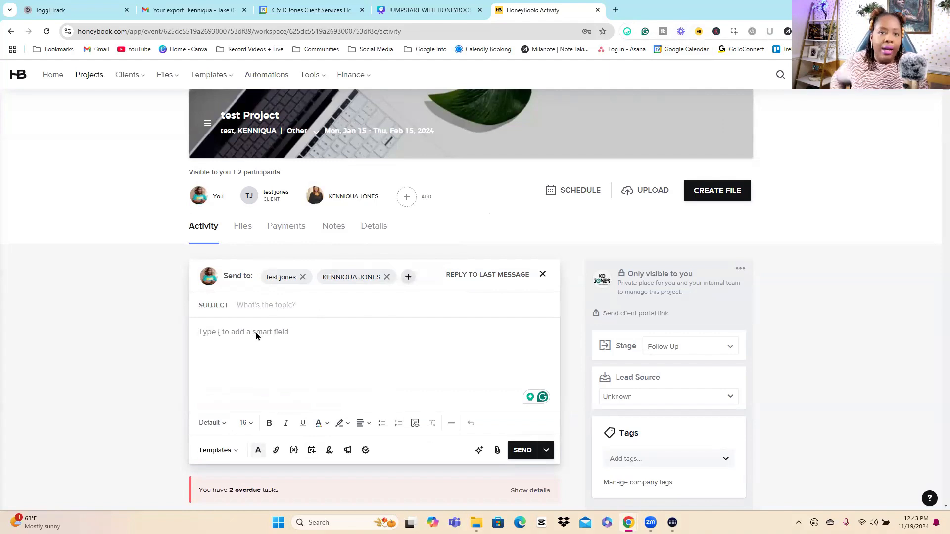
Step: Open the form for adding another project participant from the new message's recipients and close it without adding anyone
{"action": "left_click", "coordinate": [256, 336]}
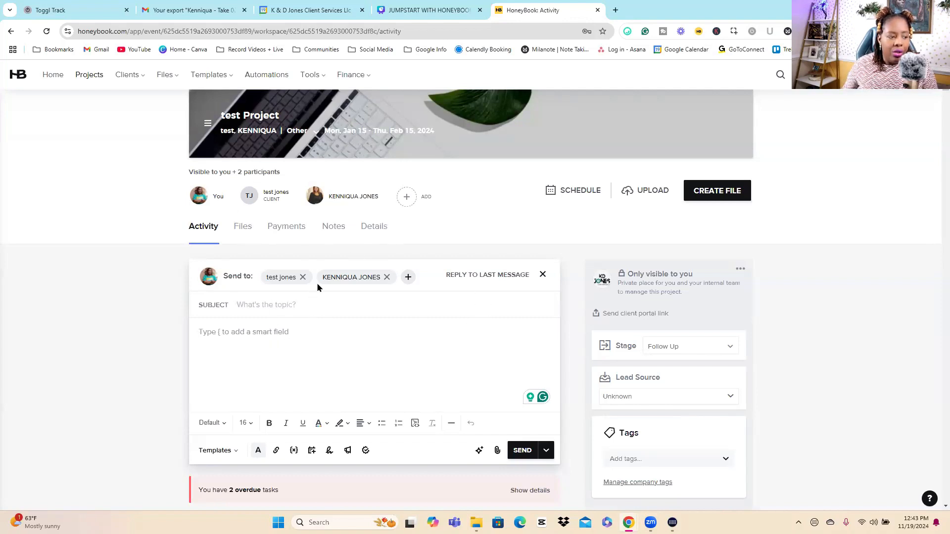
{"action": "left_click", "coordinate": [408, 280]}
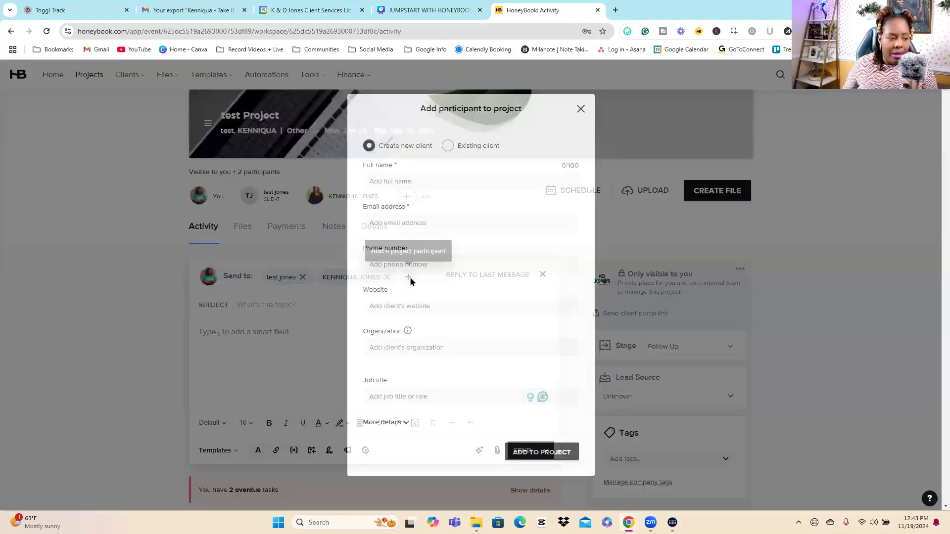
{"action": "left_click", "coordinate": [581, 108]}
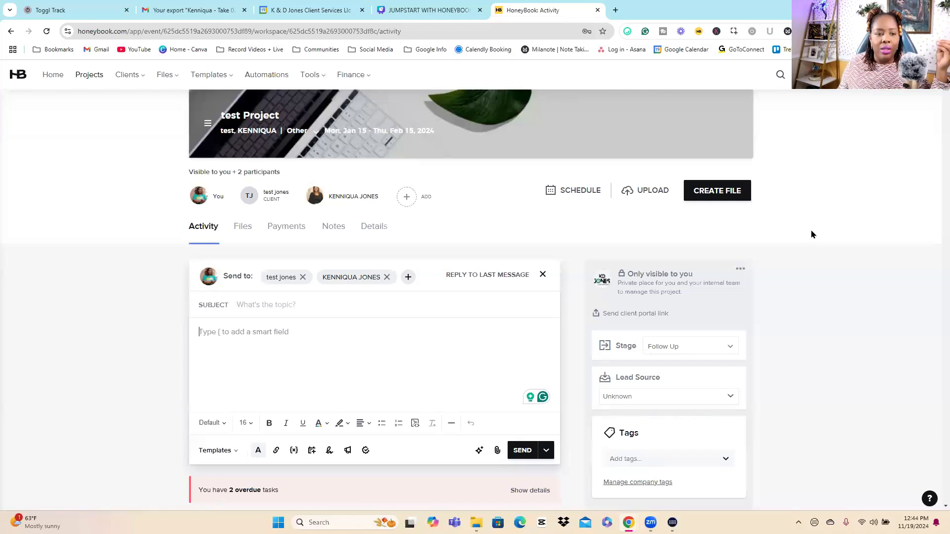
Step: Browse the email templates available for the new message through to the end of the list, without applying one
{"action": "scroll", "coordinate": [811, 232], "scroll_direction": "down", "scroll_amount": 1}
{"action": "scroll", "coordinate": [811, 229], "scroll_direction": "up", "scroll_amount": 1}
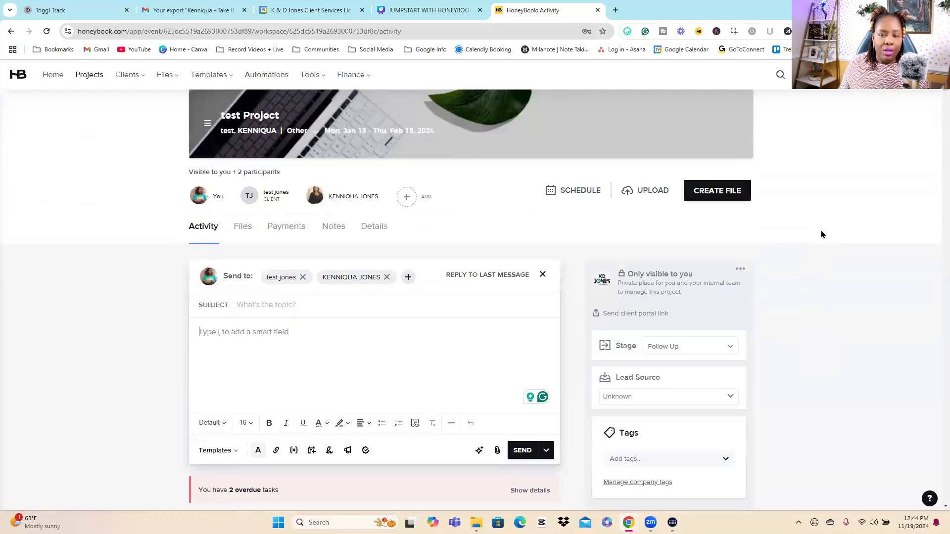
{"action": "scroll", "coordinate": [838, 239], "scroll_direction": "down", "scroll_amount": 4}
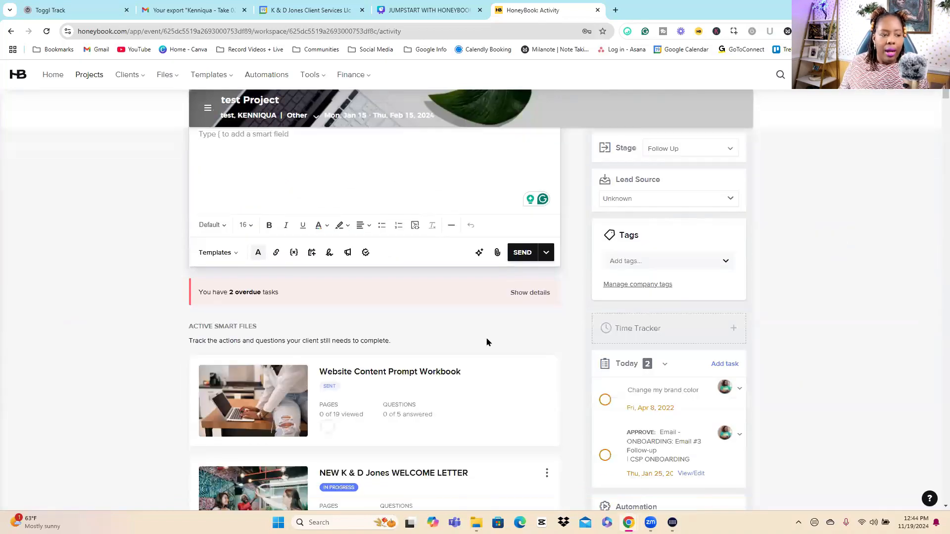
{"action": "left_click", "coordinate": [218, 254]}
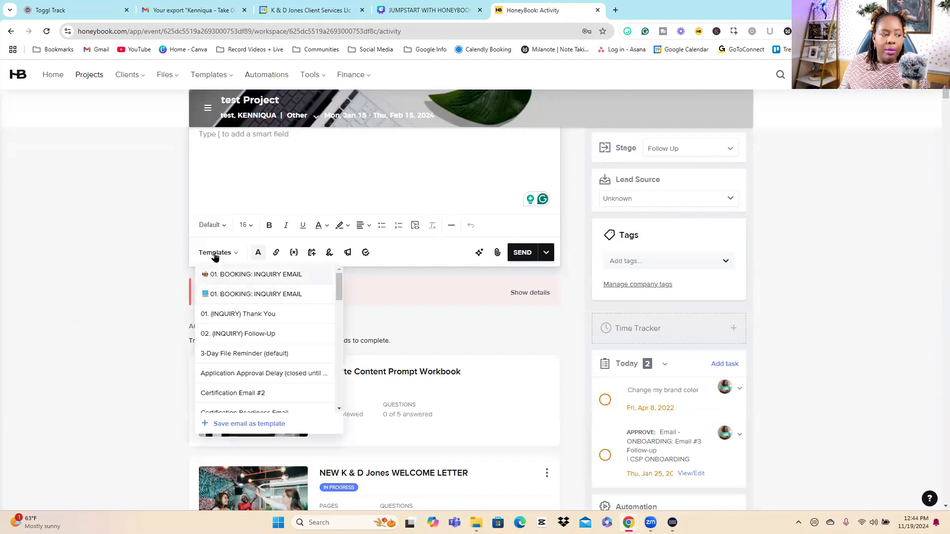
{"action": "left_click", "coordinate": [820, 229]}
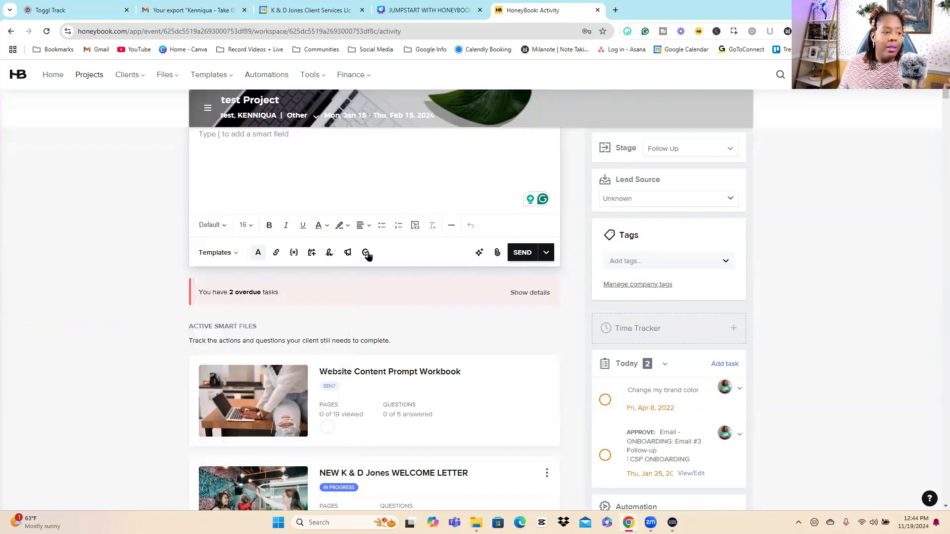
{"action": "left_click", "coordinate": [214, 256]}
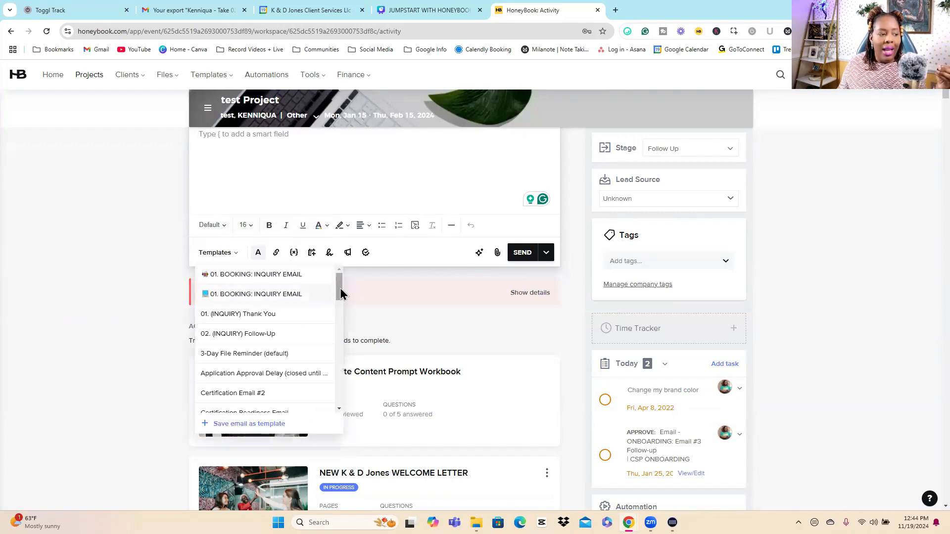
{"action": "left_click_drag", "start_coordinate": [339, 295], "coordinate": [339, 395]}
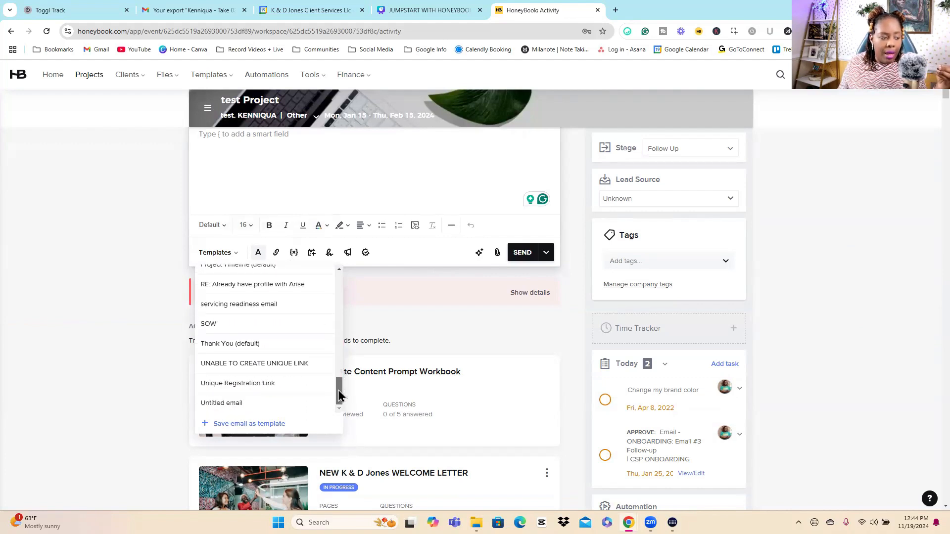
{"action": "left_click", "coordinate": [855, 259]}
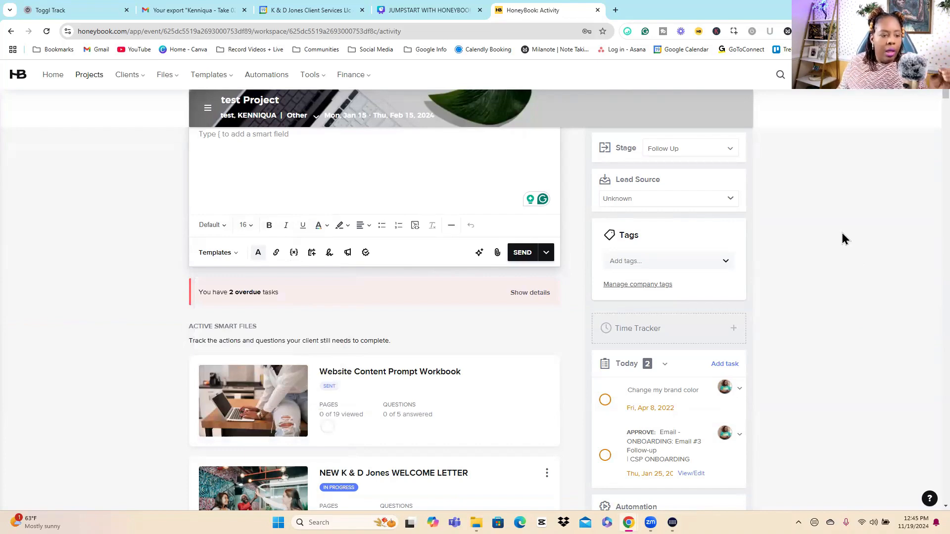
Step: Copy the client portal link for test Project without emailing it to any participant
{"action": "scroll", "coordinate": [841, 237], "scroll_direction": "up", "scroll_amount": 5}
{"action": "scroll", "coordinate": [839, 250], "scroll_direction": "down", "scroll_amount": 3}
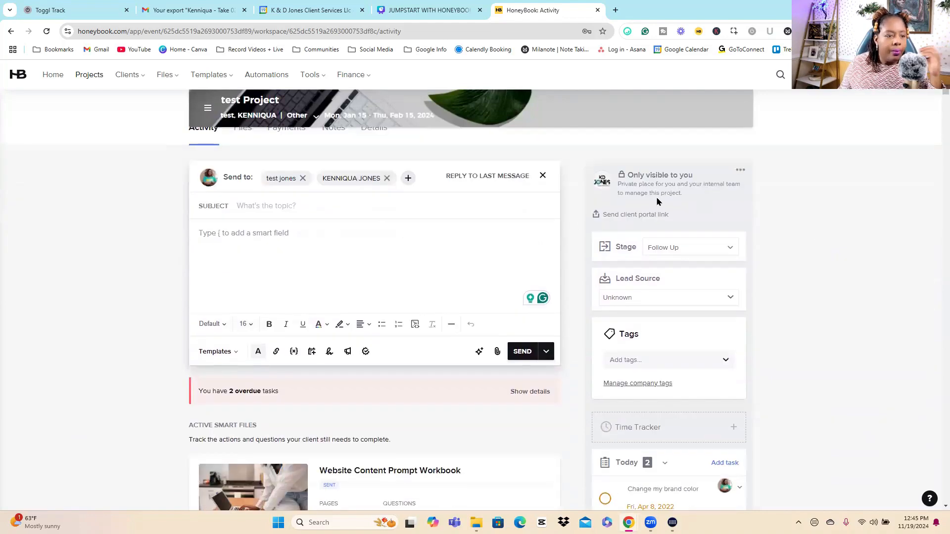
{"action": "left_click", "coordinate": [641, 217]}
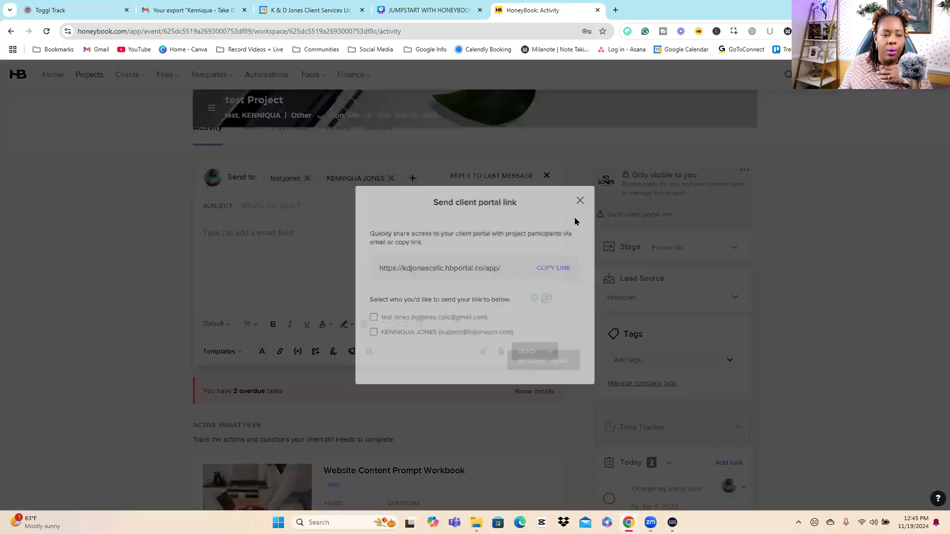
{"action": "left_click", "coordinate": [567, 269]}
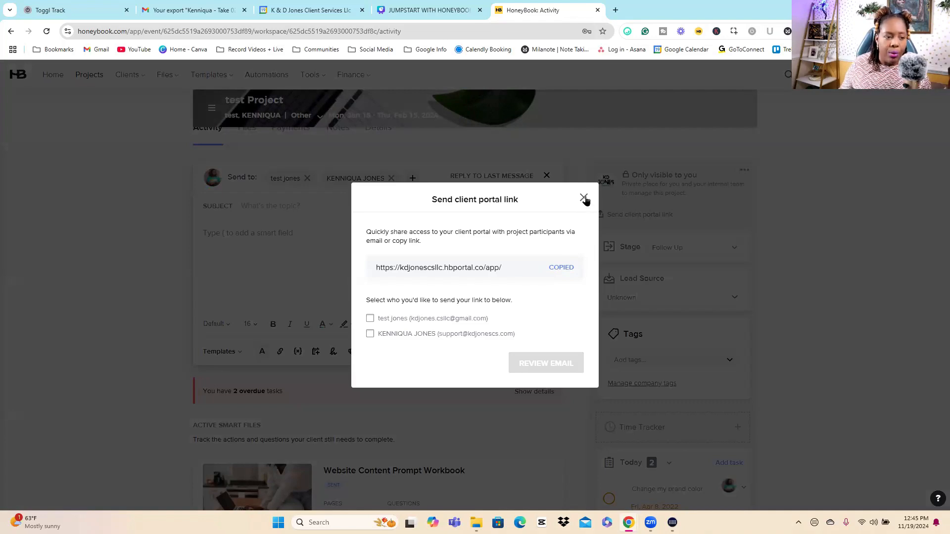
{"action": "left_click", "coordinate": [642, 216]}
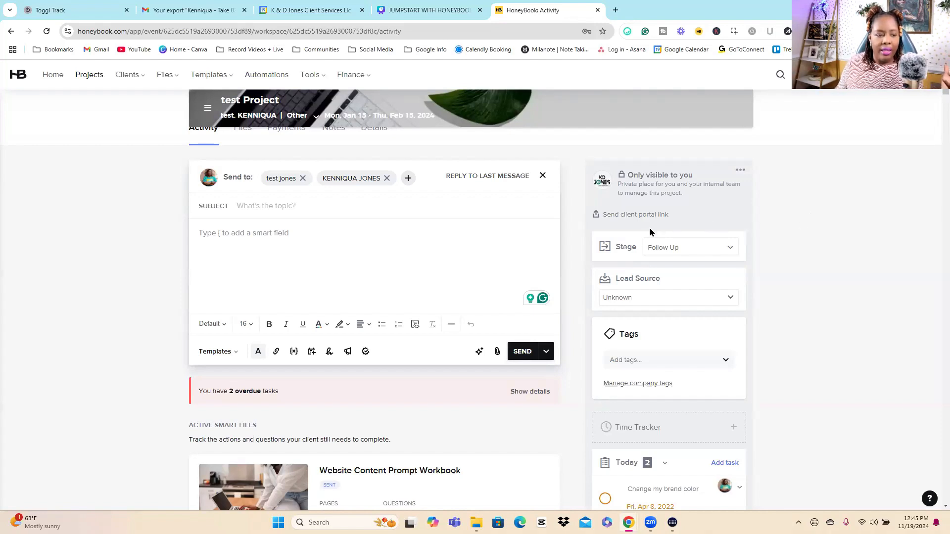
Step: Review the pipeline stages available for test Project and move it to the discovery call stage
{"action": "left_click", "coordinate": [695, 254]}
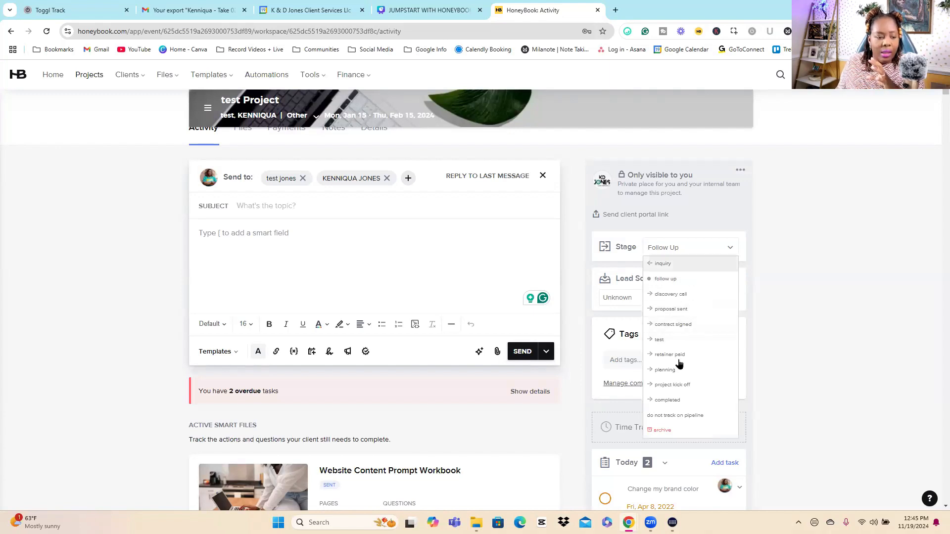
{"action": "left_click", "coordinate": [836, 331]}
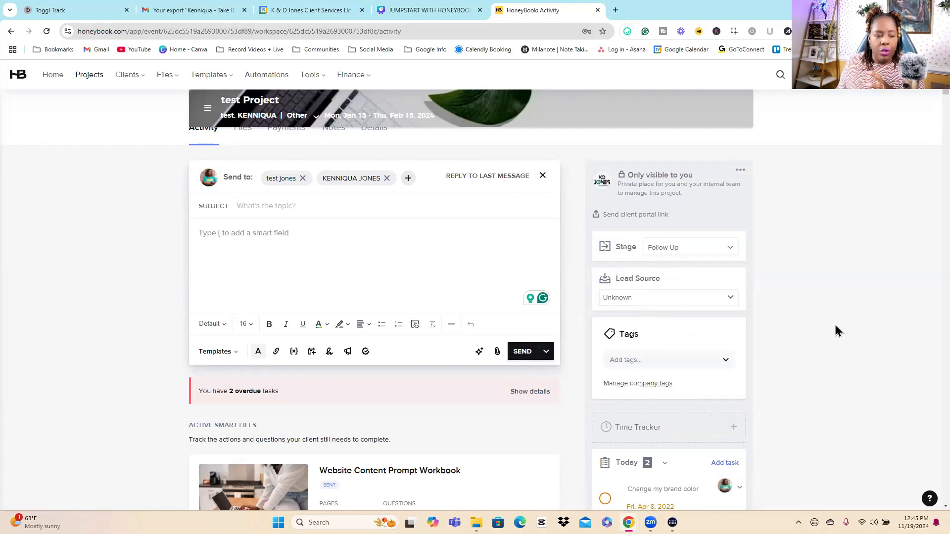
{"action": "left_click", "coordinate": [698, 254]}
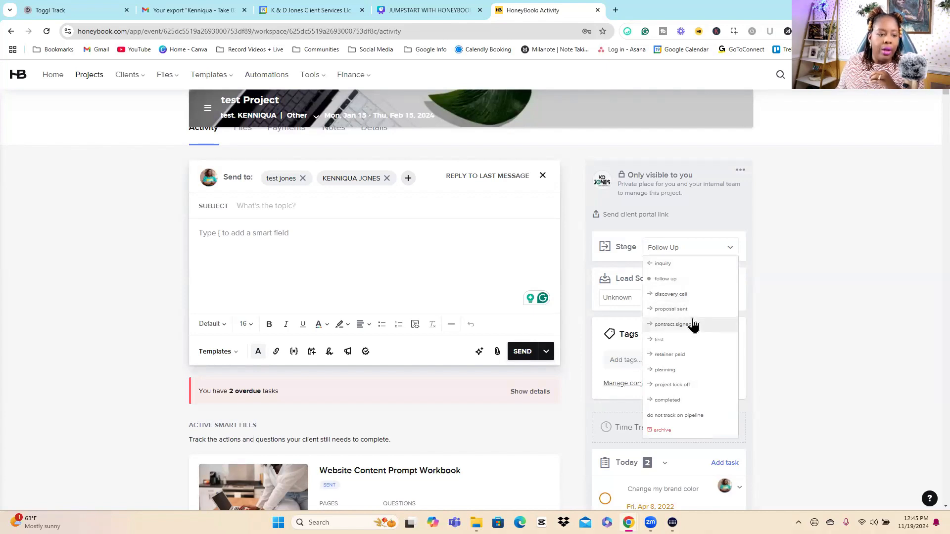
{"action": "left_click", "coordinate": [679, 296]}
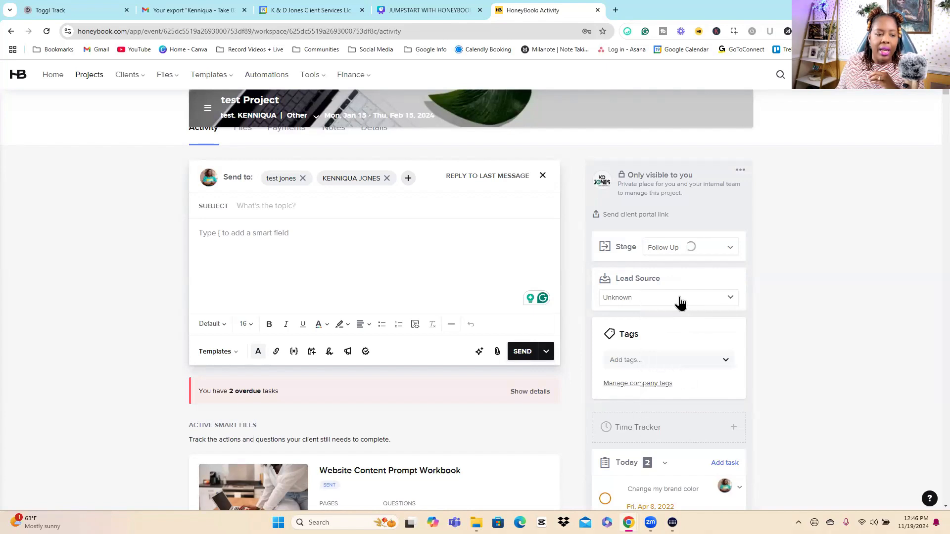
Step: Set the stage of test Project to Proposal Sent
{"action": "left_click", "coordinate": [700, 249]}
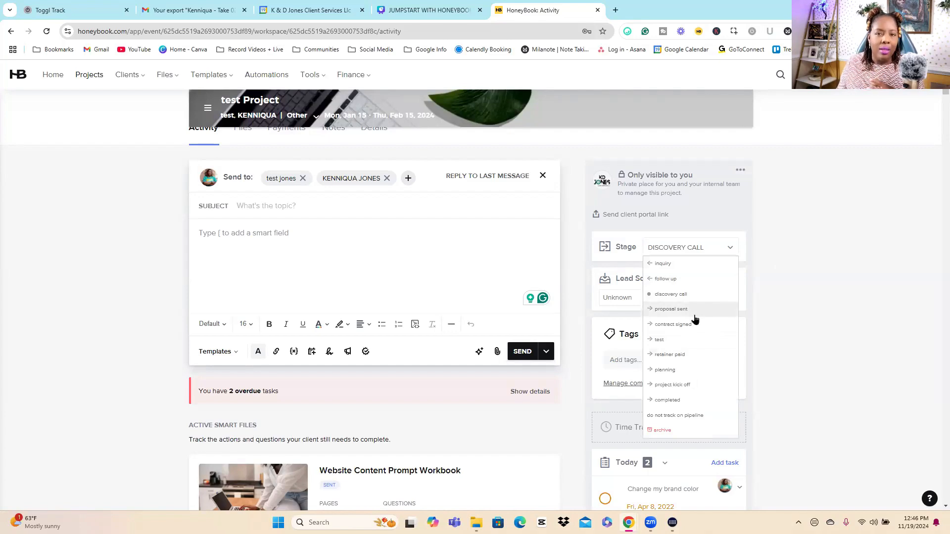
{"action": "left_click", "coordinate": [846, 258]}
{"action": "scroll", "coordinate": [848, 259], "scroll_direction": "up", "scroll_amount": 5}
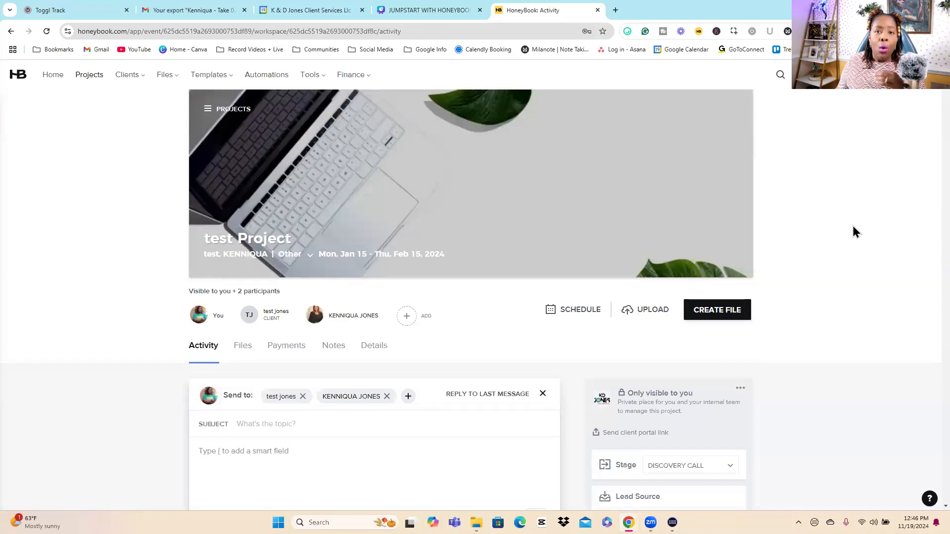
{"action": "scroll", "coordinate": [853, 225], "scroll_direction": "down", "scroll_amount": 1}
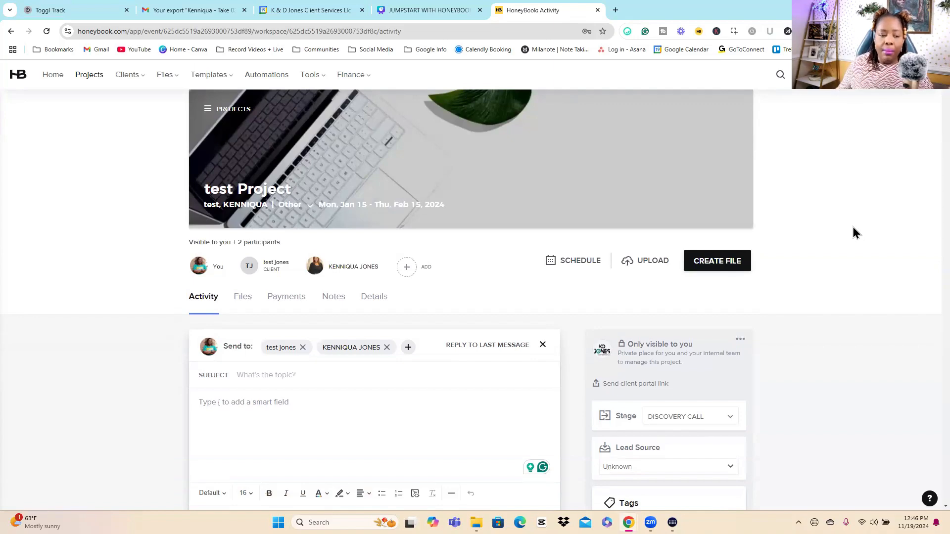
{"action": "scroll", "coordinate": [855, 233], "scroll_direction": "down", "scroll_amount": 4}
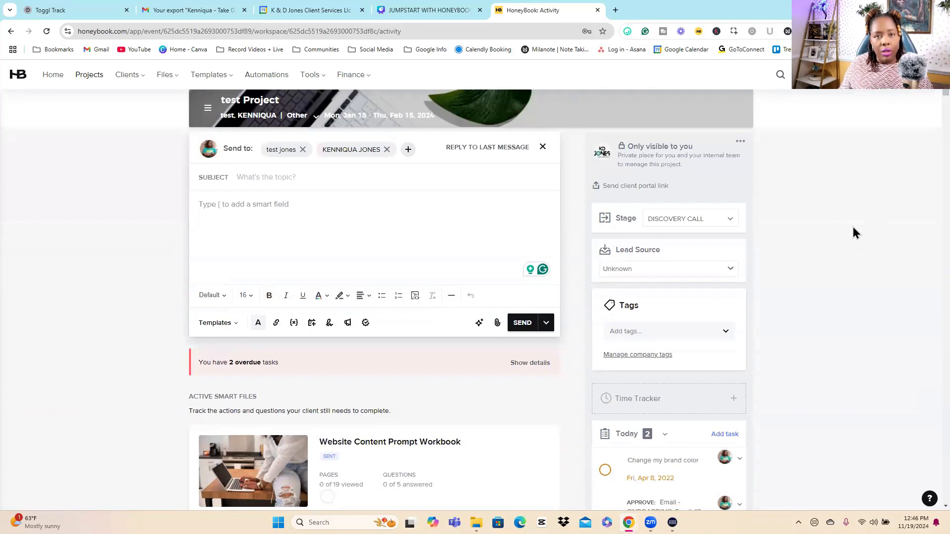
{"action": "left_click", "coordinate": [712, 226]}
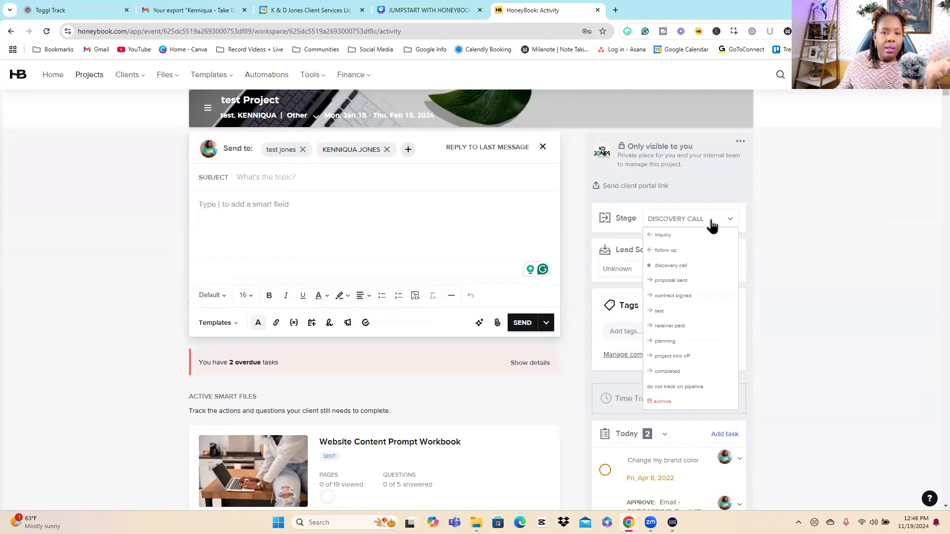
{"action": "left_click", "coordinate": [676, 282]}
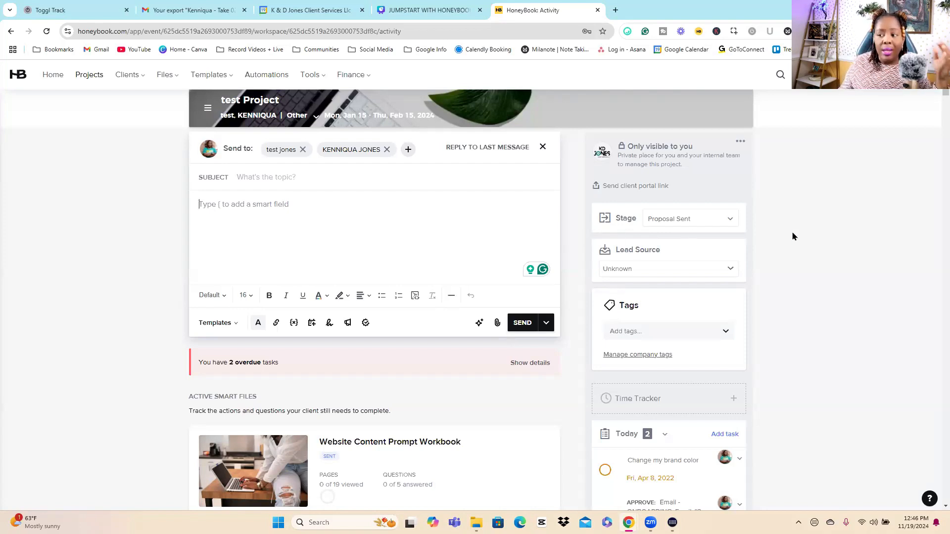
Step: Look over the new message's subject and body fields and the lead sources available for the project
{"action": "left_click", "coordinate": [255, 177]}
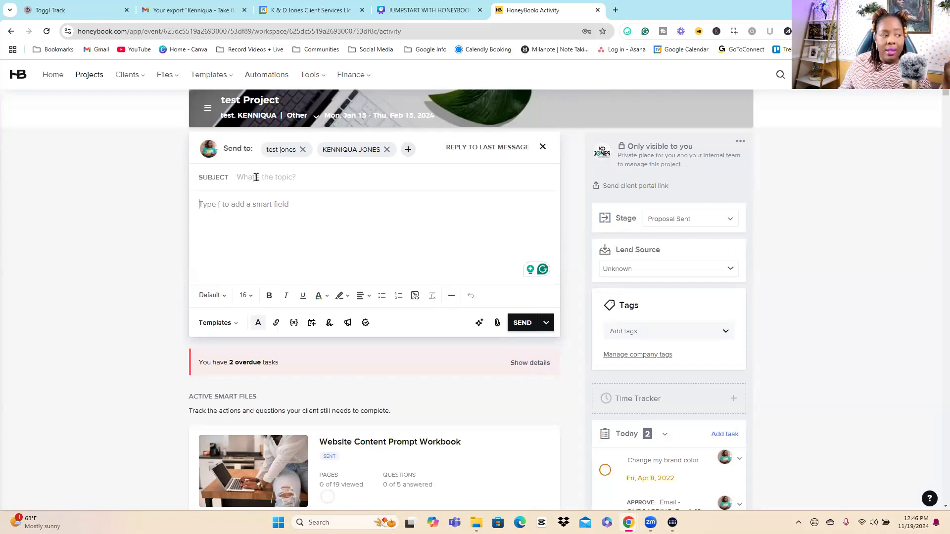
{"action": "left_click", "coordinate": [250, 226]}
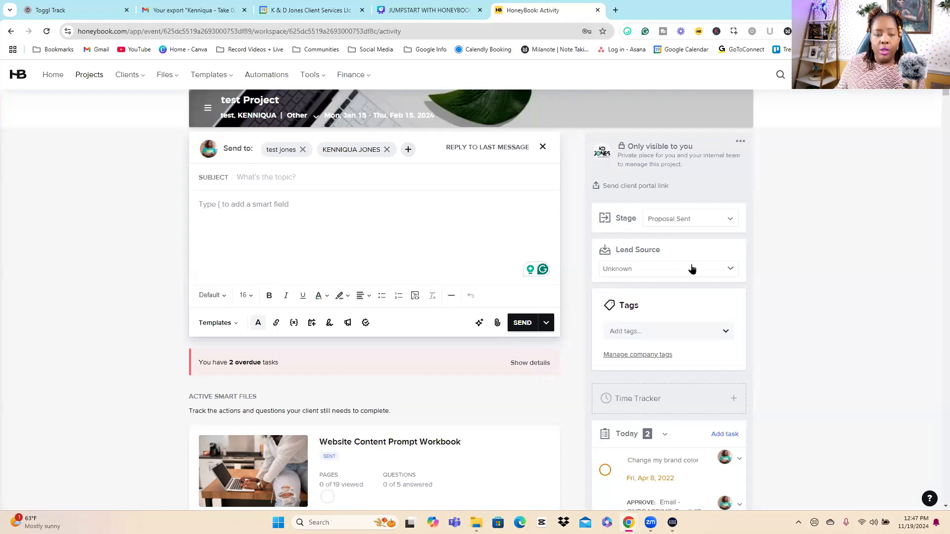
{"action": "left_click", "coordinate": [661, 274]}
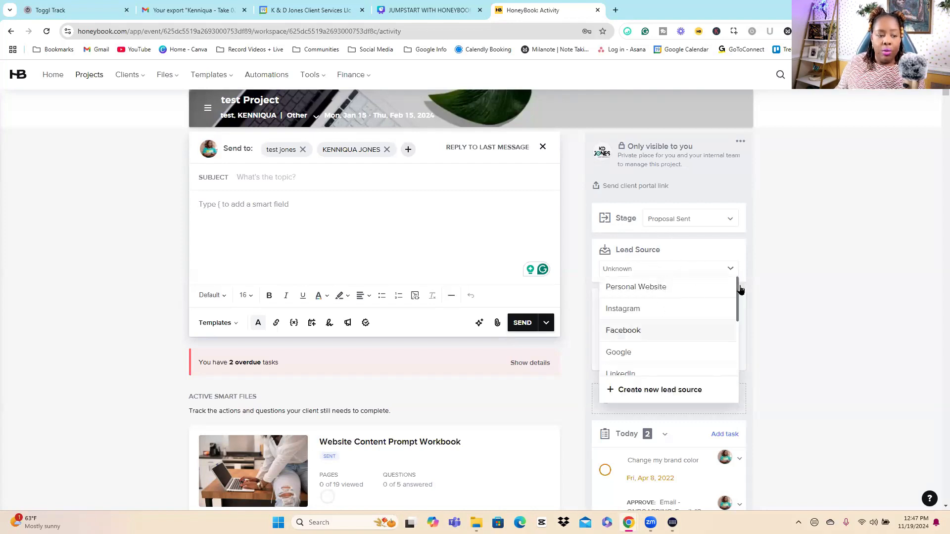
{"action": "left_click", "coordinate": [835, 288]}
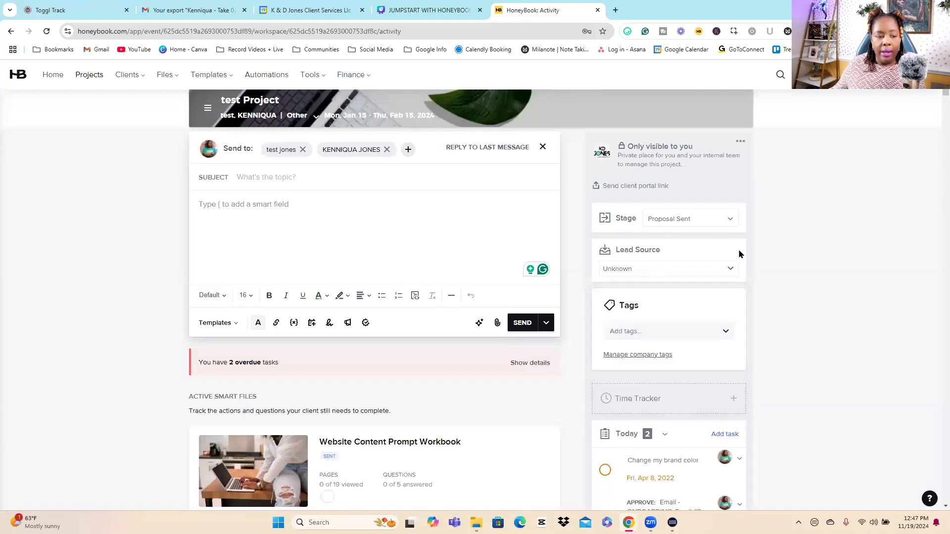
{"action": "left_click", "coordinate": [698, 275]}
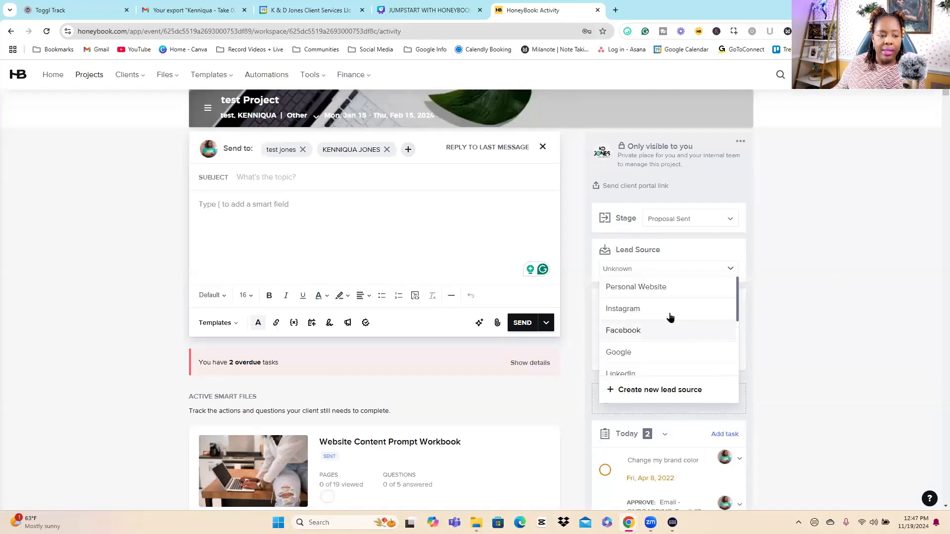
{"action": "left_click", "coordinate": [826, 309]}
Step: Tag test Project with the HONEYBOOK tag
{"action": "scroll", "coordinate": [820, 297], "scroll_direction": "down", "scroll_amount": 1}
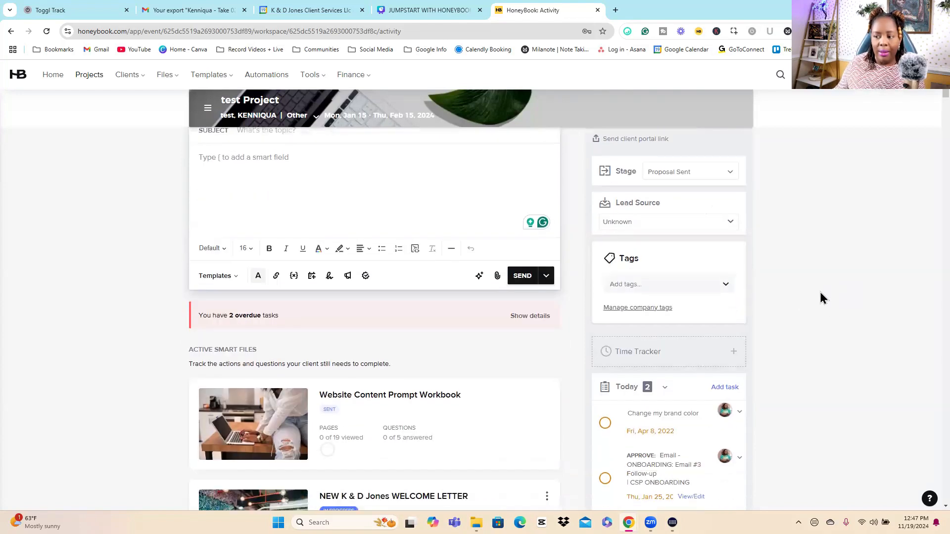
{"action": "left_click", "coordinate": [642, 292]}
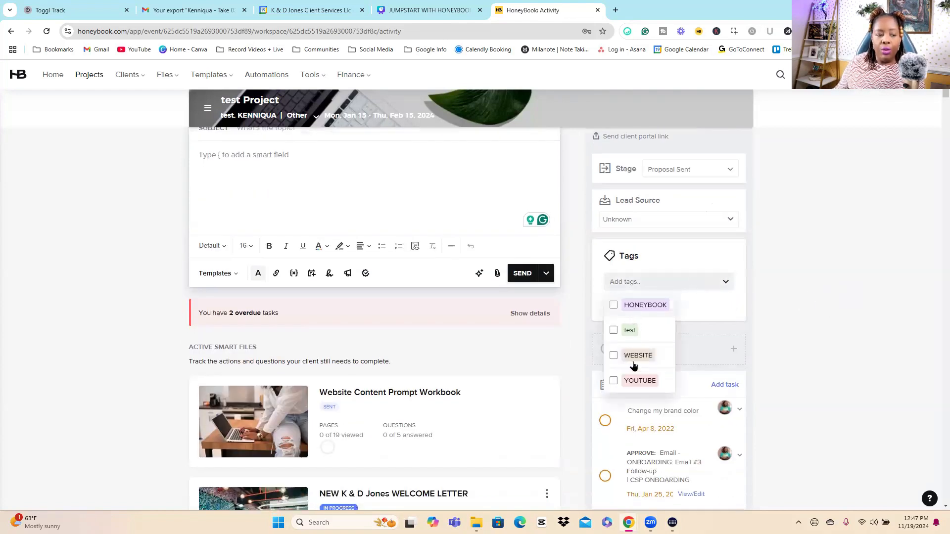
{"action": "left_click", "coordinate": [614, 307]}
{"action": "left_click", "coordinate": [846, 307]}
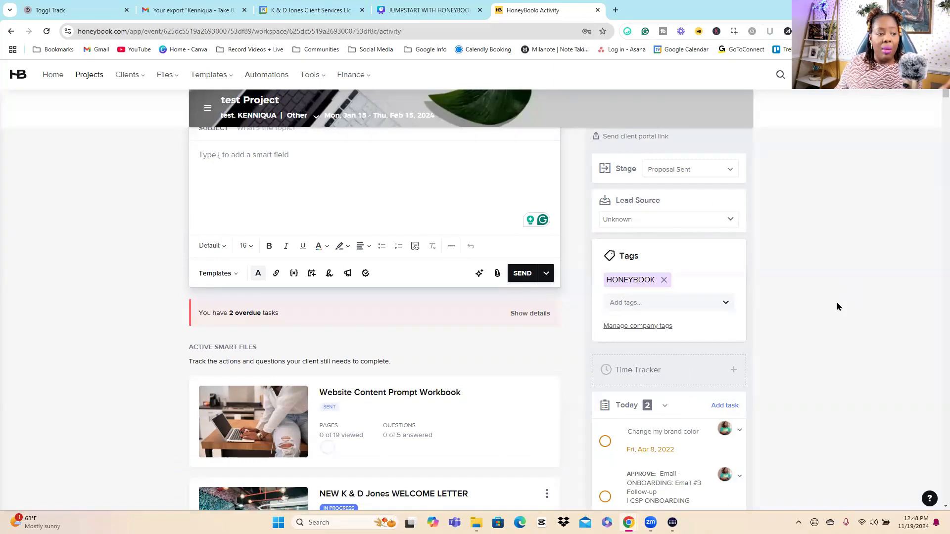
Step: Review the rest of the project's private management area, including its tasks, automation and related workspaces
{"action": "scroll", "coordinate": [838, 307], "scroll_direction": "up", "scroll_amount": 2}
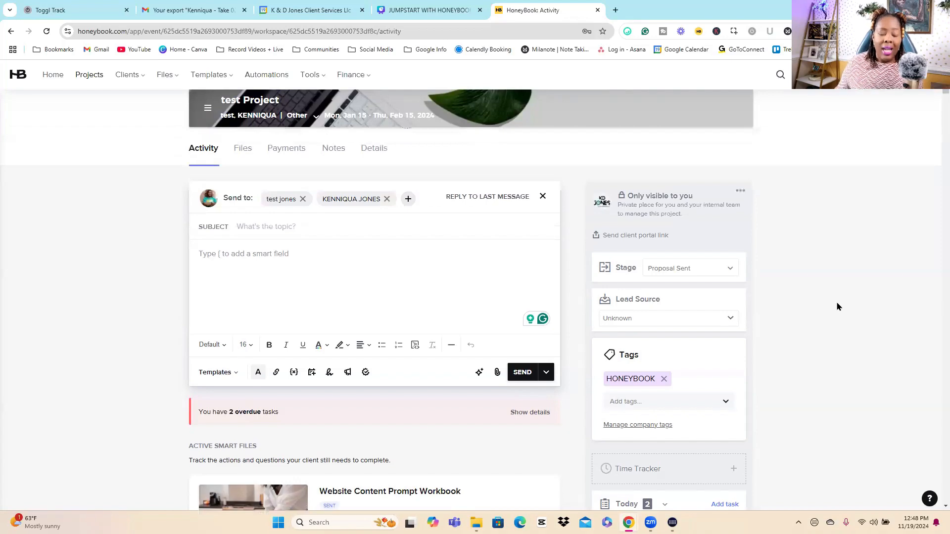
{"action": "scroll", "coordinate": [850, 301], "scroll_direction": "down", "scroll_amount": 2}
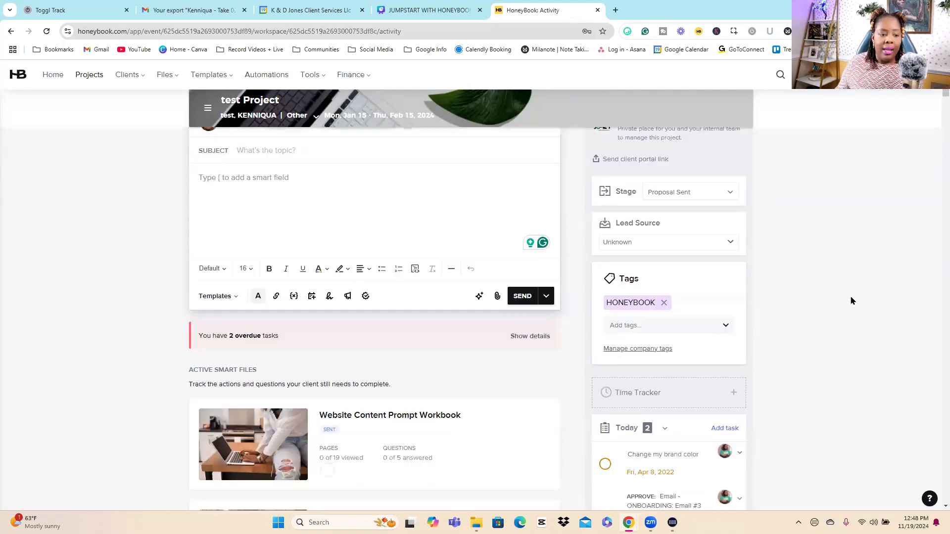
{"action": "scroll", "coordinate": [851, 300], "scroll_direction": "down", "scroll_amount": 3}
{"action": "scroll", "coordinate": [851, 300], "scroll_direction": "down", "scroll_amount": 3}
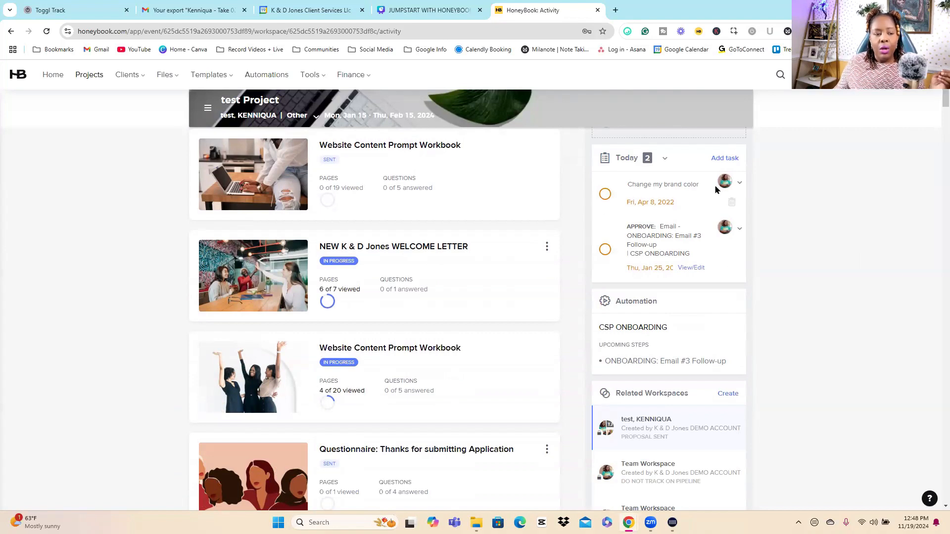
Step: Add a blank task to test Project's task list and look over the project's automation and related workspaces
{"action": "left_click", "coordinate": [727, 158]}
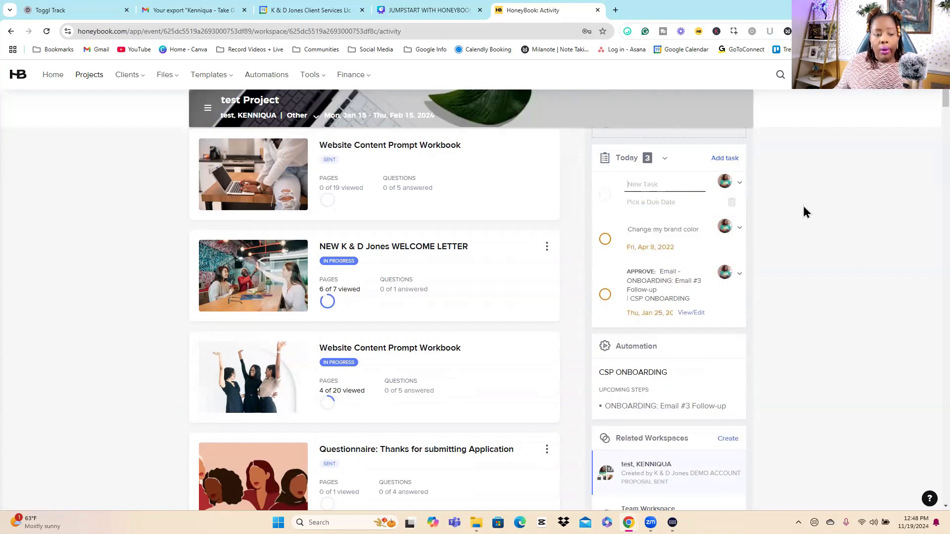
{"action": "scroll", "coordinate": [765, 239], "scroll_direction": "down", "scroll_amount": 3}
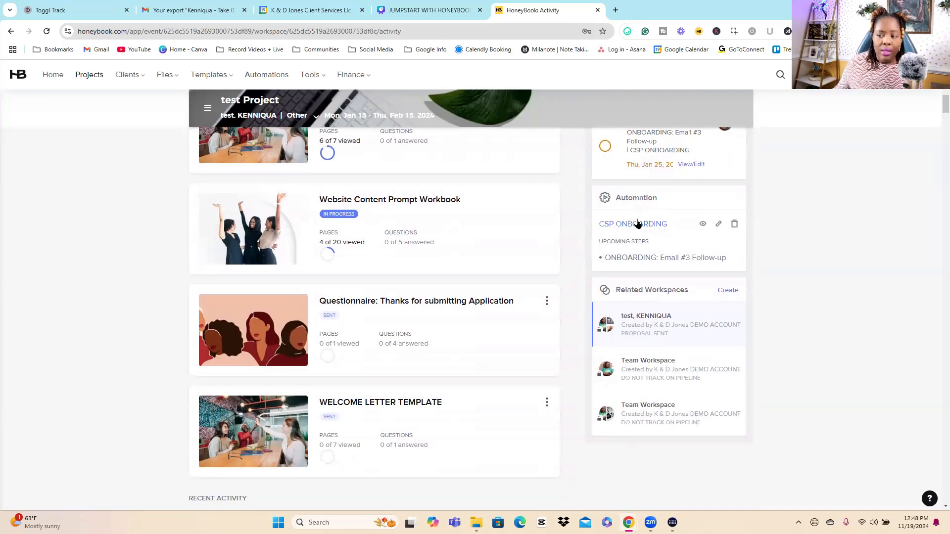
{"action": "scroll", "coordinate": [829, 189], "scroll_direction": "up", "scroll_amount": 1}
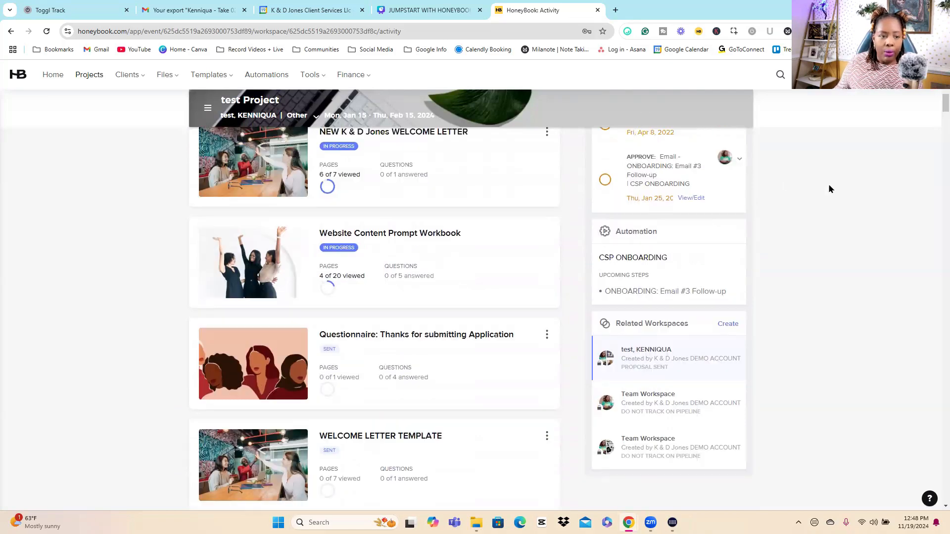
Step: Leave test Project and open the account's Automations page
{"action": "scroll", "coordinate": [830, 189], "scroll_direction": "up", "scroll_amount": 2}
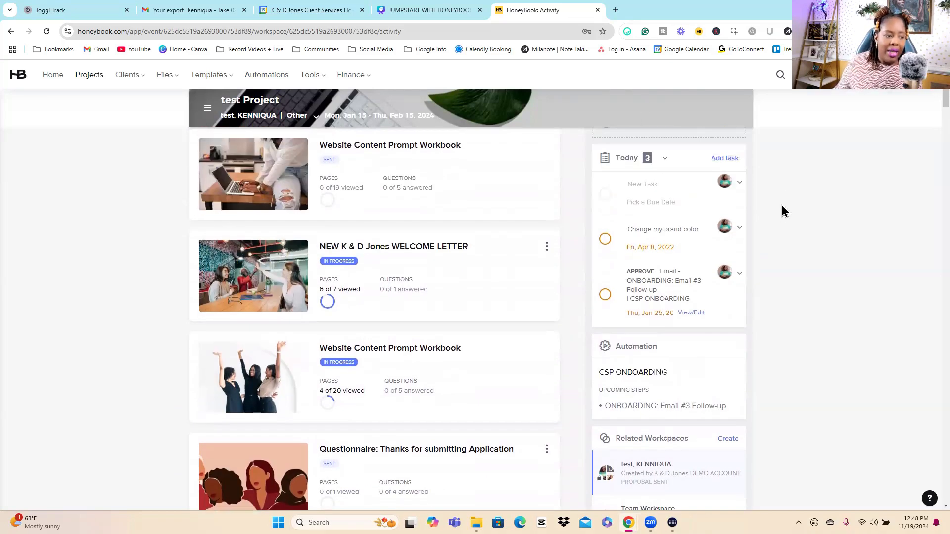
{"action": "scroll", "coordinate": [927, 104], "scroll_direction": "up", "scroll_amount": 5}
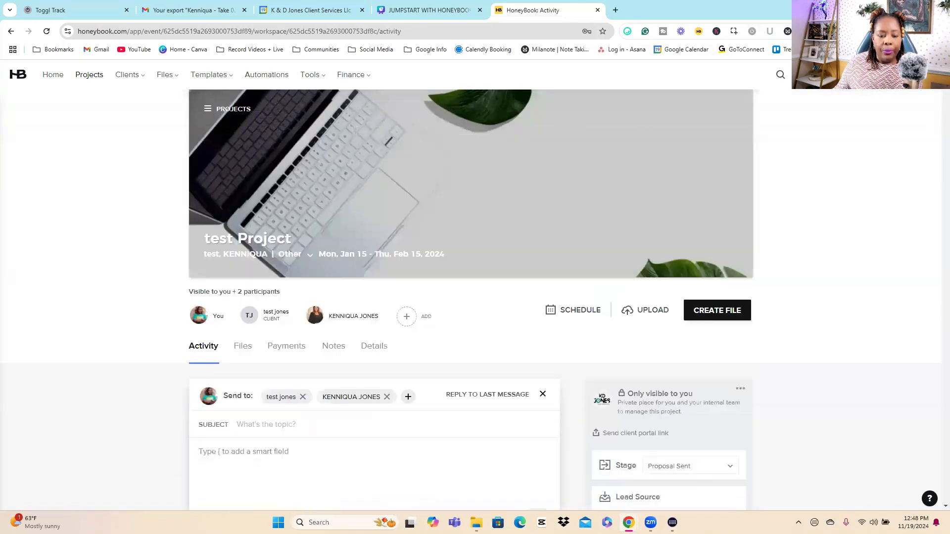
{"action": "left_click", "coordinate": [271, 75]}
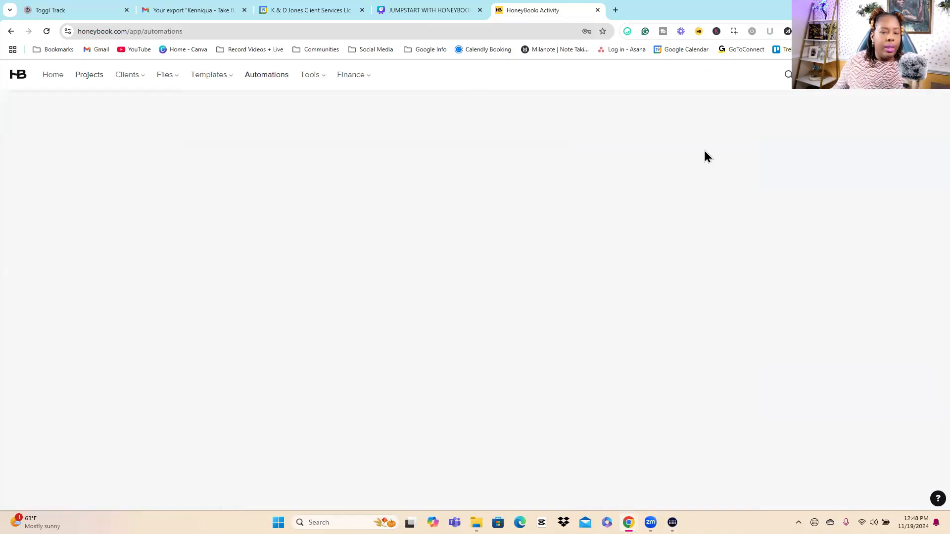
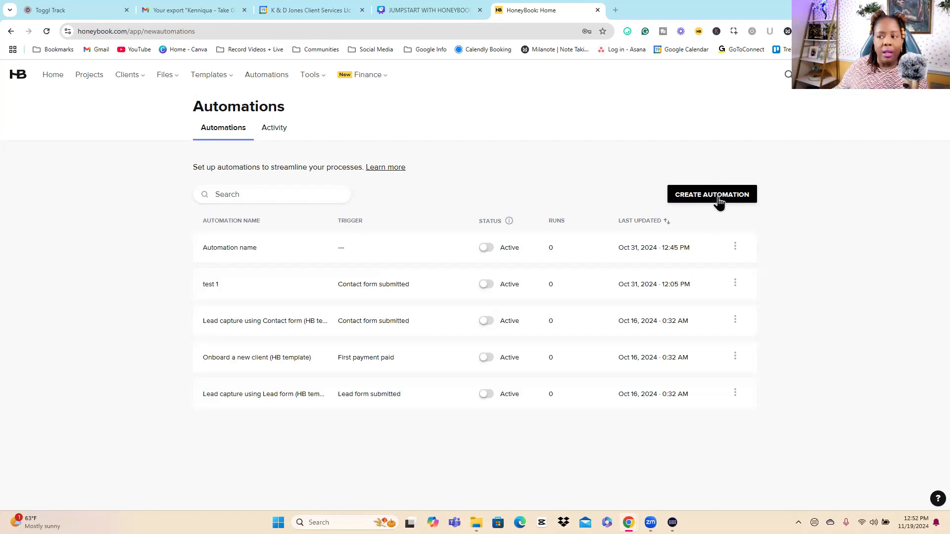
Step: Create a new automation and name it "test 1 2024"
{"action": "left_click", "coordinate": [746, 200]}
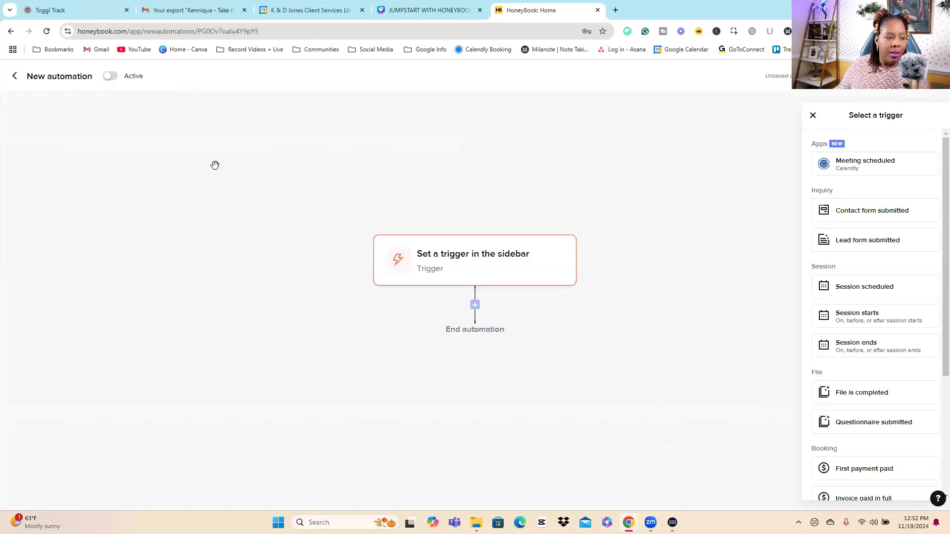
{"action": "left_click", "coordinate": [61, 77]}
{"action": "double_click", "coordinate": [61, 77]}
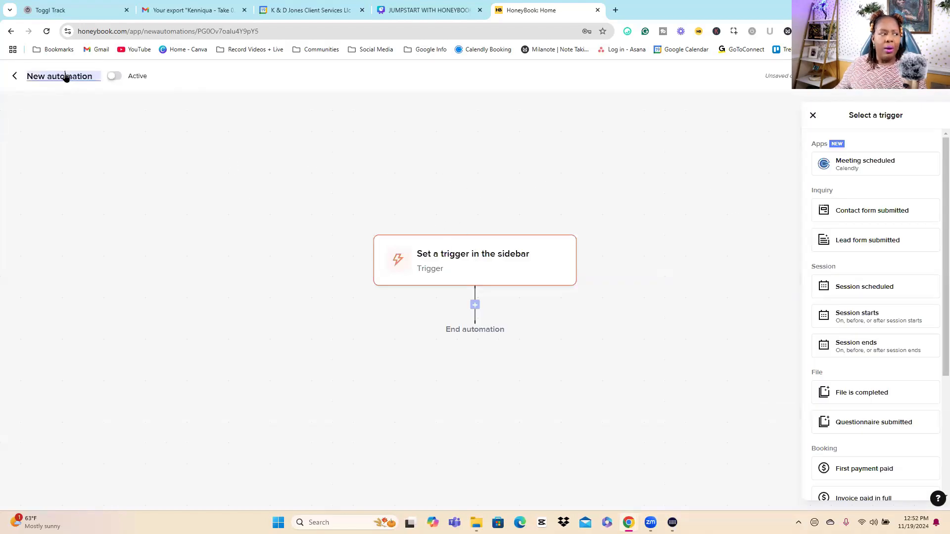
{"action": "triple_click", "coordinate": [65, 77]}
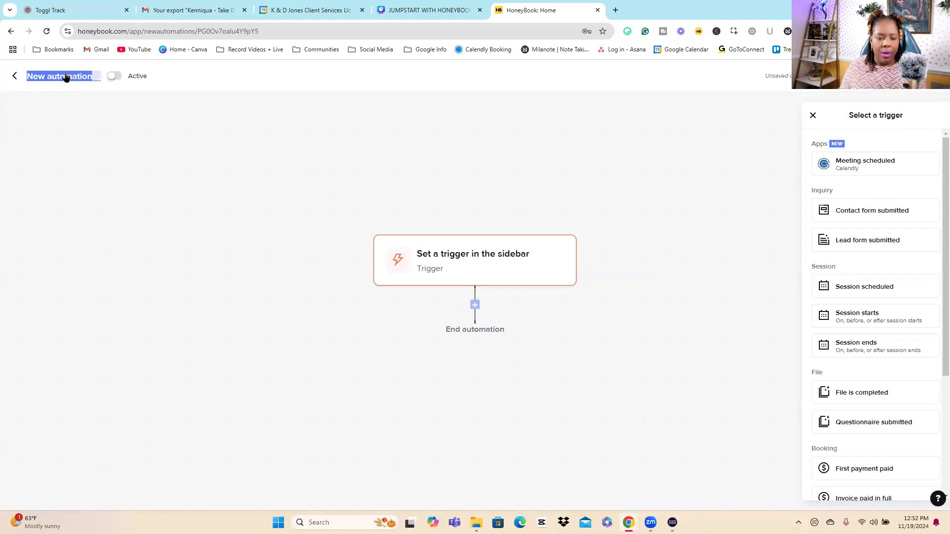
{"action": "type", "text": "test 1"}
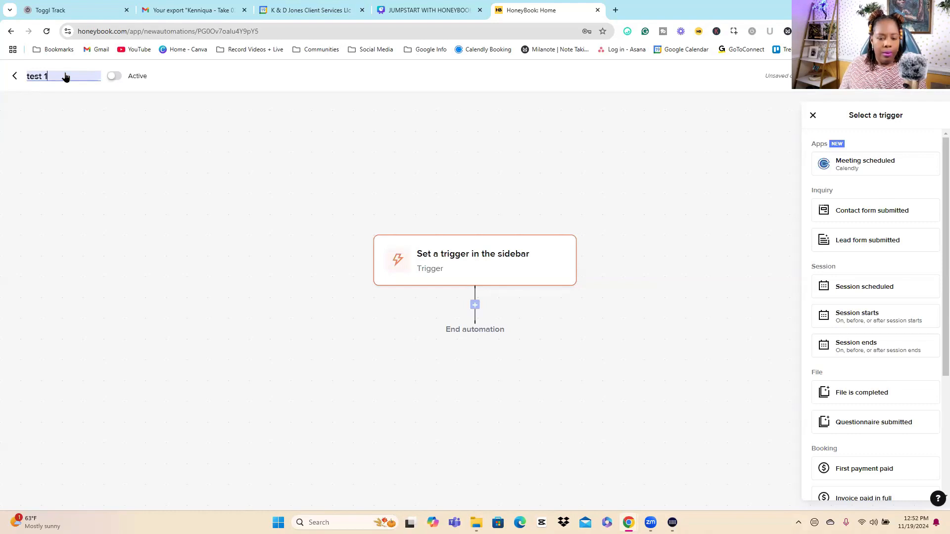
{"action": "type", "text": " 202"}
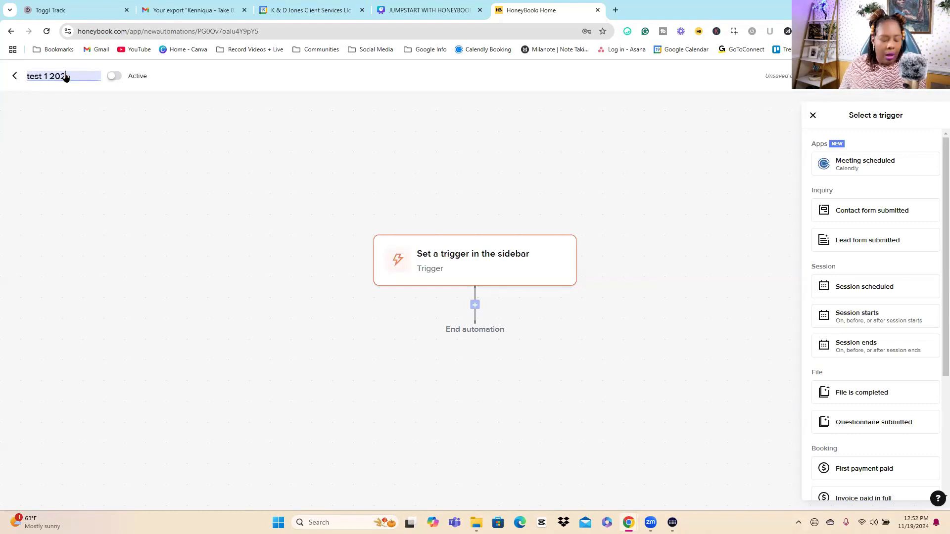
{"action": "type", "text": "2"}
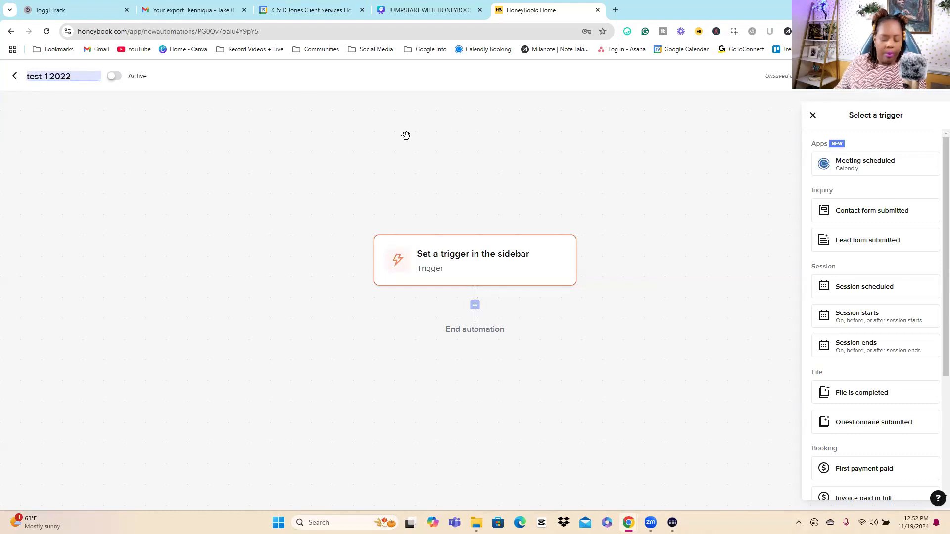
{"action": "key", "text": "BackSpace"}
{"action": "type", "text": "4"}
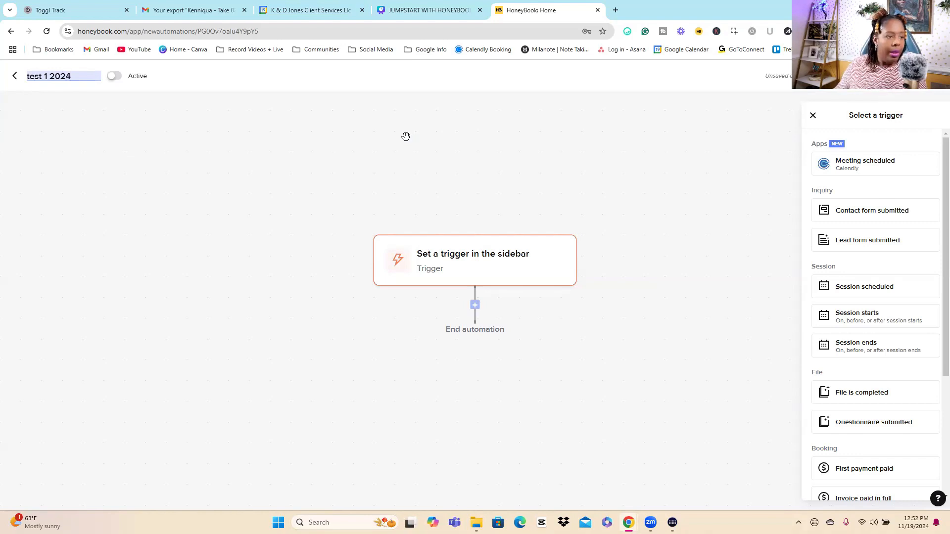
{"action": "left_click", "coordinate": [616, 160]}
{"action": "left_click", "coordinate": [493, 284]}
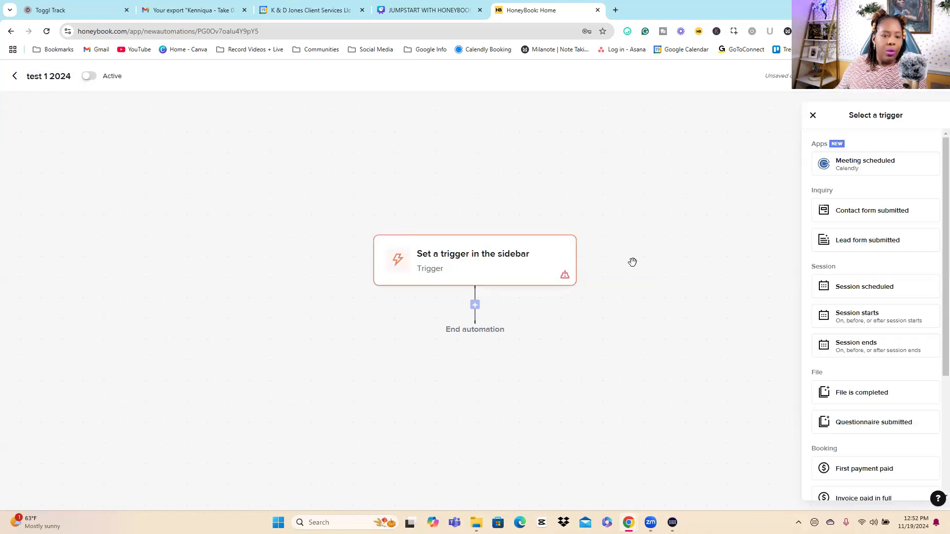
Step: Review the available automation triggers, from app and inquiry events through session, file, booking and project events
{"action": "left_click_drag", "start_coordinate": [945, 165], "coordinate": [944, 157]}
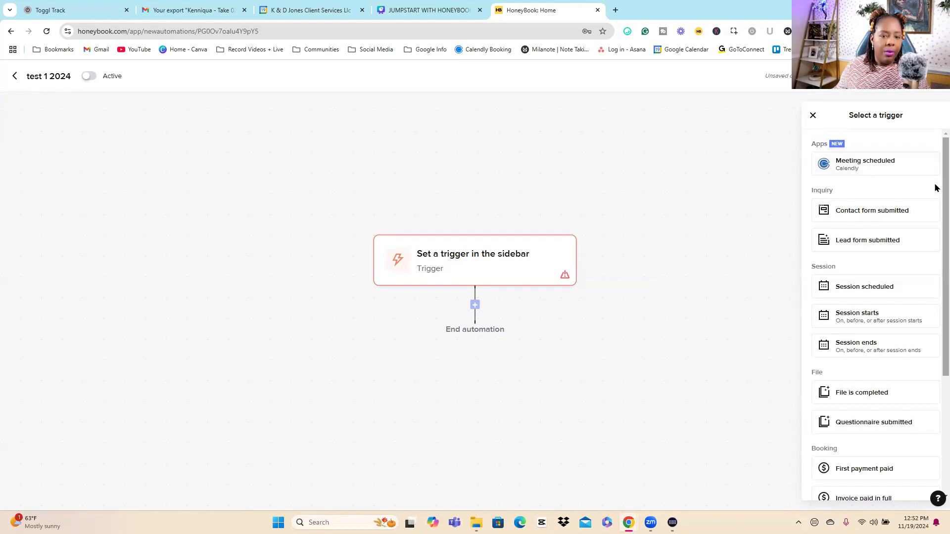
{"action": "scroll", "coordinate": [935, 192], "scroll_direction": "down", "scroll_amount": 1}
{"action": "scroll", "coordinate": [935, 192], "scroll_direction": "up", "scroll_amount": 1}
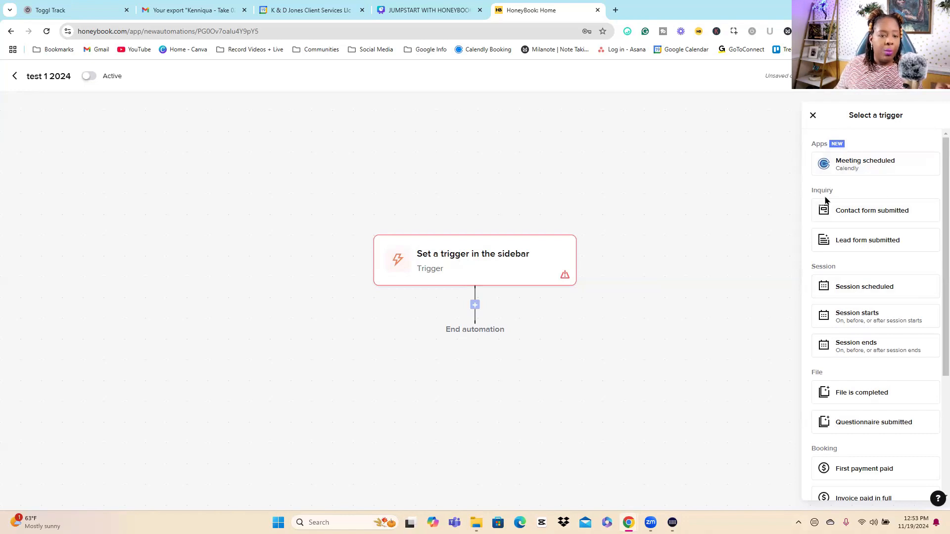
{"action": "scroll", "coordinate": [935, 206], "scroll_direction": "down", "scroll_amount": 1}
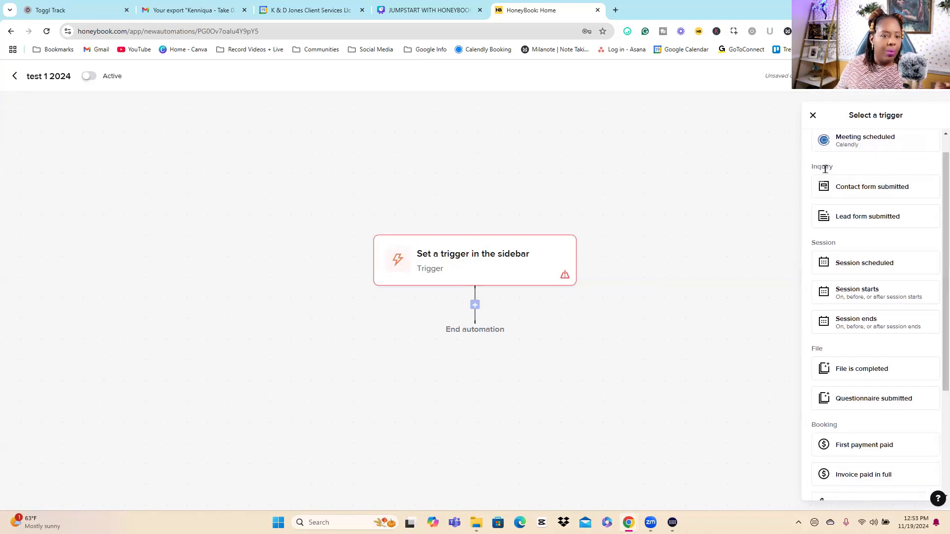
{"action": "double_click", "coordinate": [824, 169]}
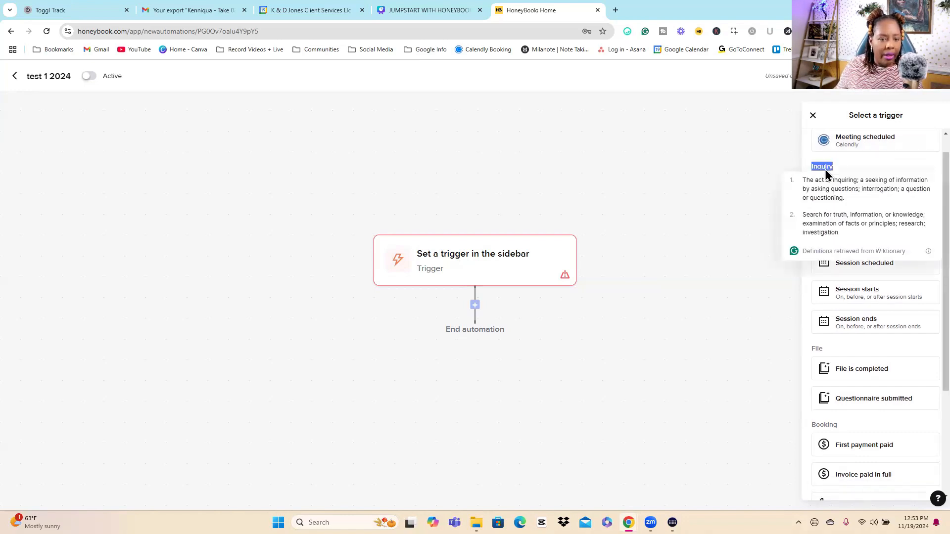
{"action": "left_click", "coordinate": [928, 164]}
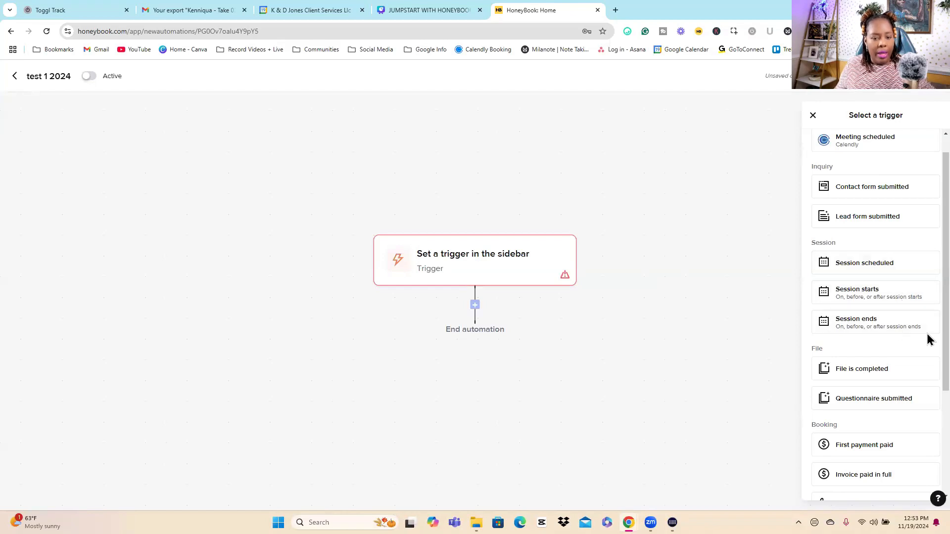
{"action": "scroll", "coordinate": [928, 376], "scroll_direction": "down", "scroll_amount": 2}
{"action": "scroll", "coordinate": [928, 389], "scroll_direction": "down", "scroll_amount": 1}
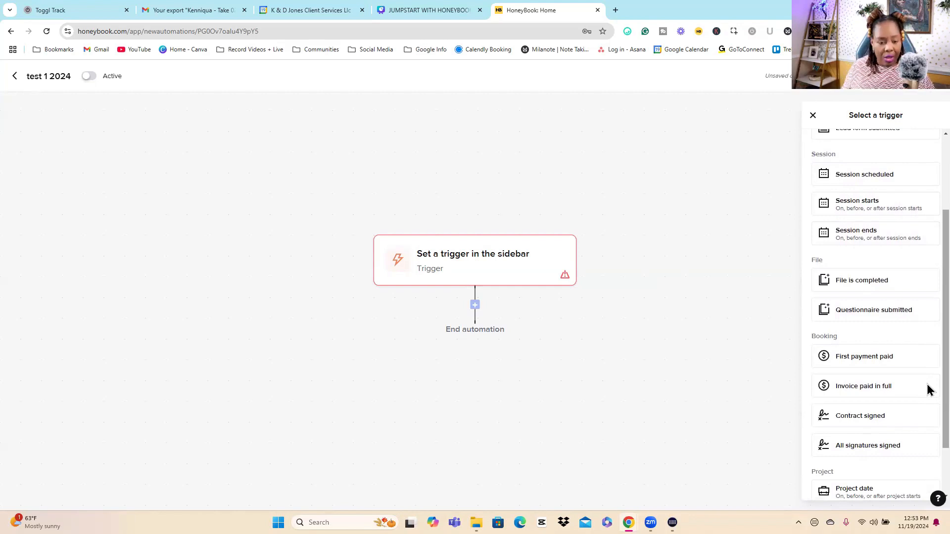
{"action": "scroll", "coordinate": [928, 389], "scroll_direction": "down", "scroll_amount": 2}
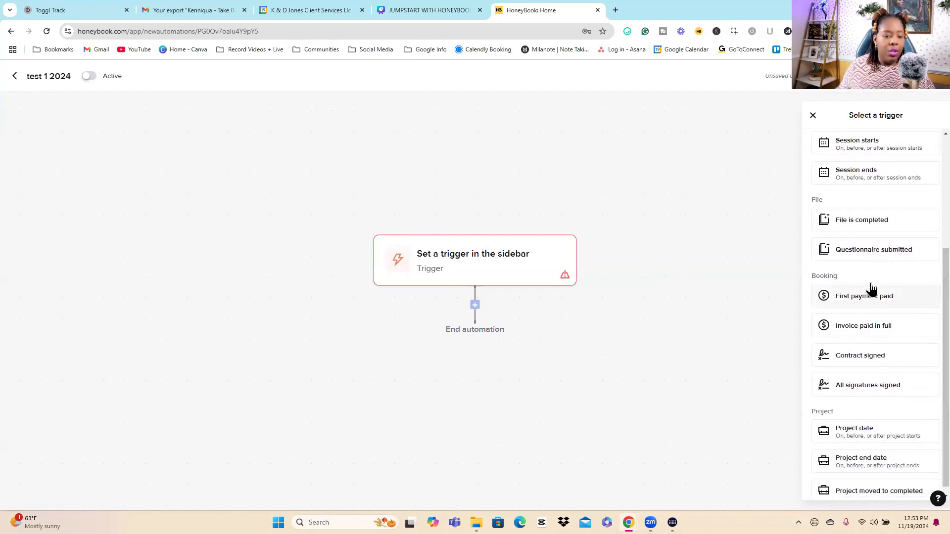
{"action": "scroll", "coordinate": [927, 302], "scroll_direction": "down", "scroll_amount": 1}
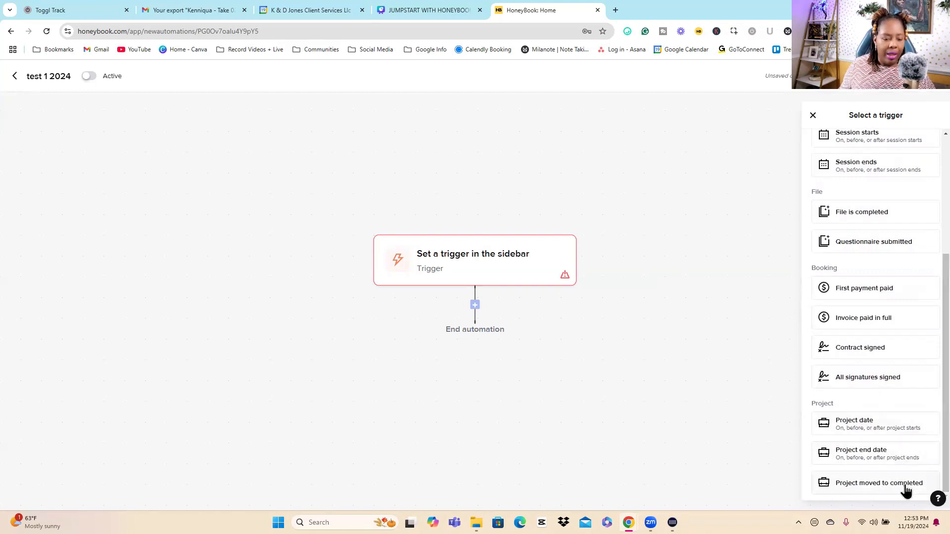
{"action": "scroll", "coordinate": [927, 406], "scroll_direction": "up", "scroll_amount": 4}
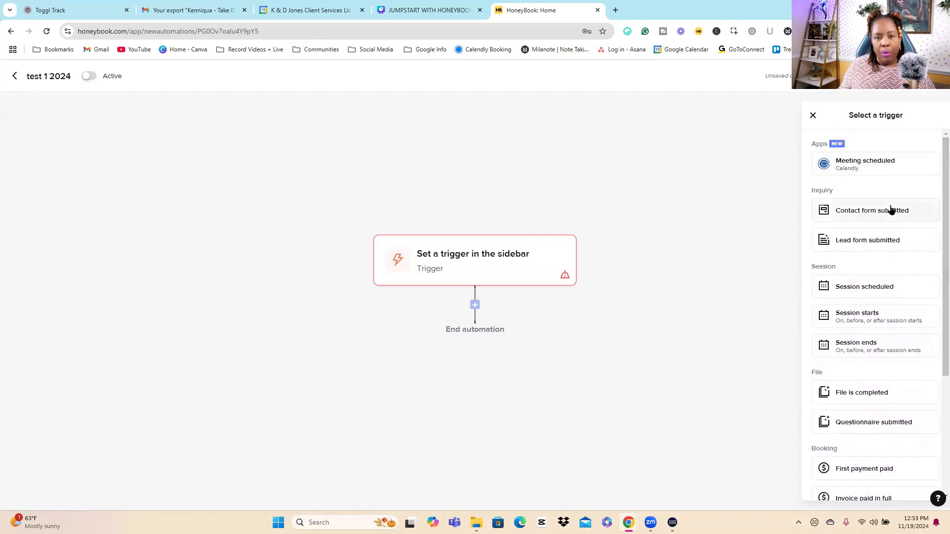
Step: Set the automation's trigger to Contact form submitted
{"action": "left_click", "coordinate": [891, 210]}
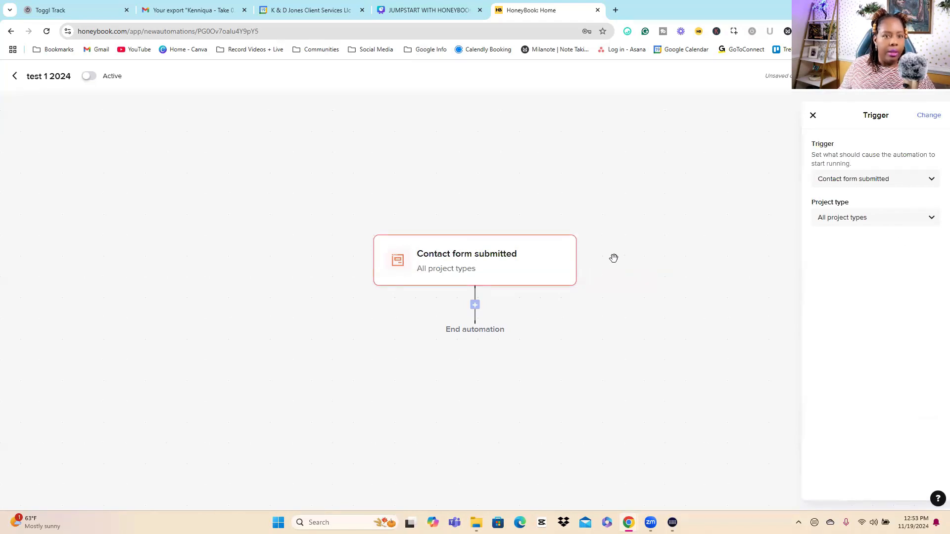
{"action": "left_click", "coordinate": [660, 234]}
{"action": "left_click", "coordinate": [492, 256]}
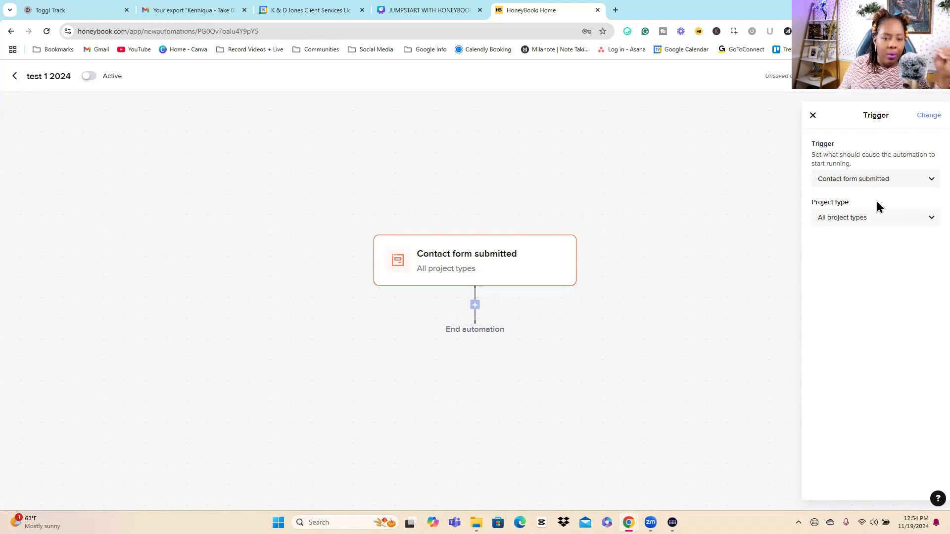
Step: Restrict the contact form trigger to the HoneyBook Assistance project type only
{"action": "left_click", "coordinate": [852, 223]}
{"action": "left_click", "coordinate": [853, 224]}
{"action": "left_click", "coordinate": [853, 223]}
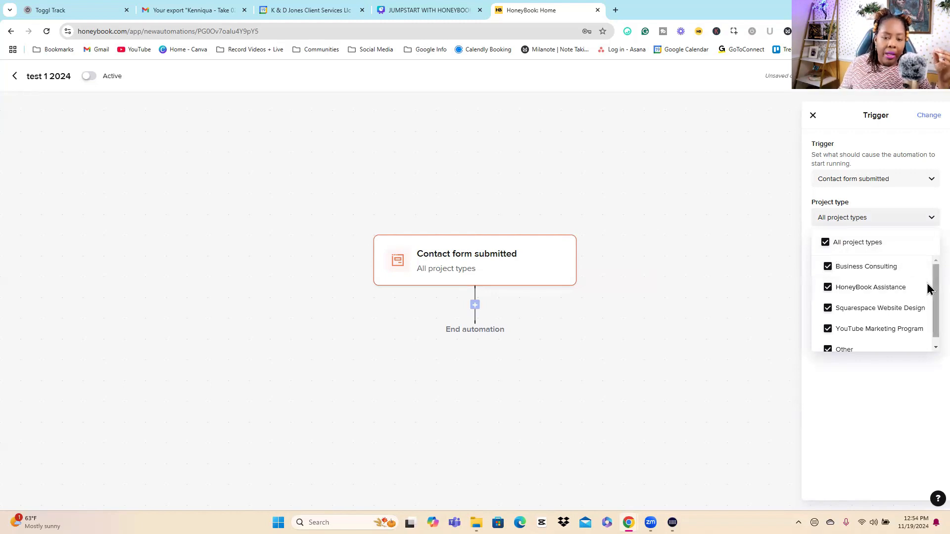
{"action": "scroll", "coordinate": [928, 299], "scroll_direction": "down", "scroll_amount": 1}
{"action": "scroll", "coordinate": [929, 297], "scroll_direction": "up", "scroll_amount": 1}
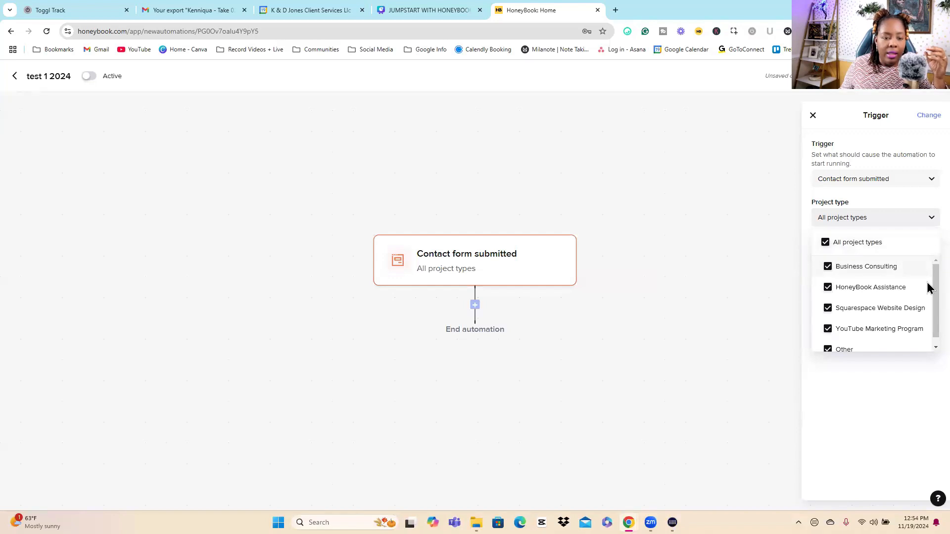
{"action": "mouse_move", "coordinate": [934, 280]}
{"action": "left_mouse_down"}
{"action": "mouse_move", "coordinate": [935, 292]}
{"action": "mouse_move", "coordinate": [936, 276]}
{"action": "left_mouse_up"}
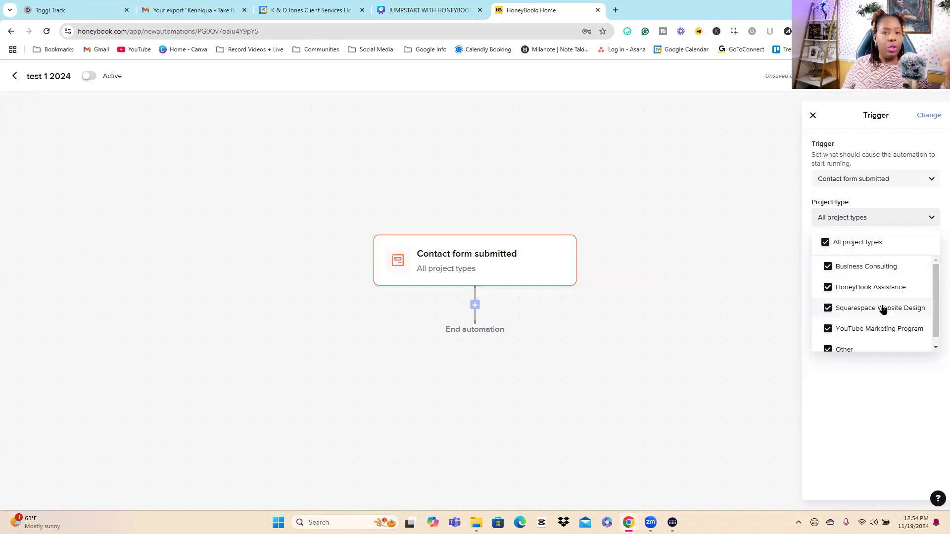
{"action": "left_click", "coordinate": [824, 243]}
{"action": "left_click", "coordinate": [831, 290]}
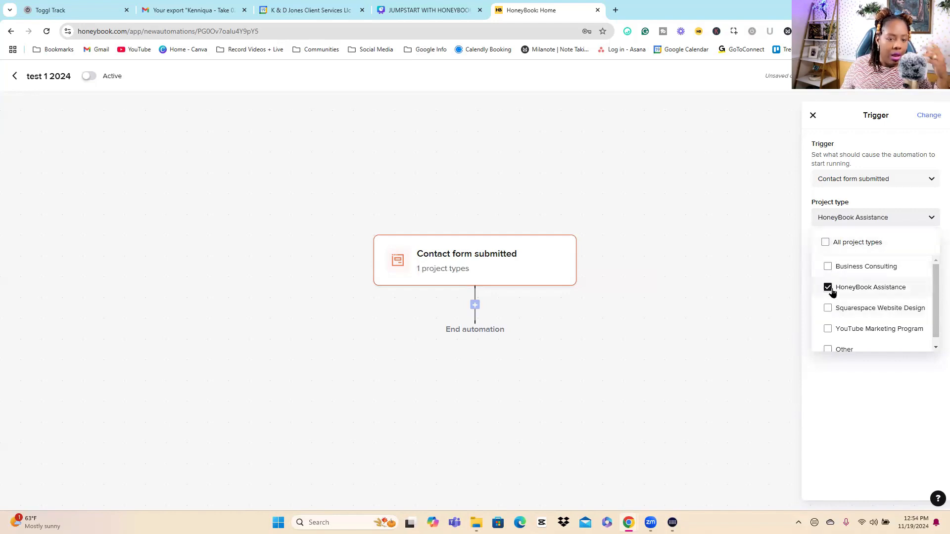
{"action": "left_click", "coordinate": [856, 394]}
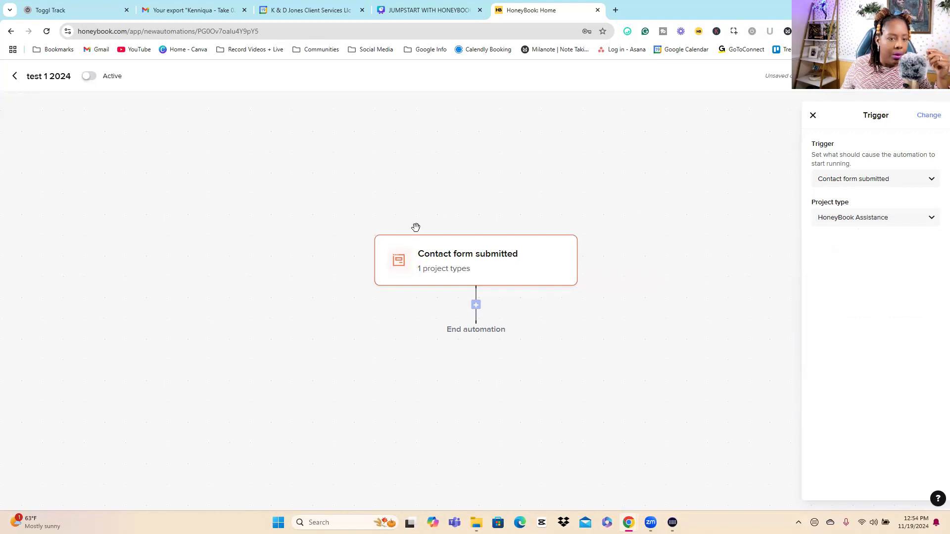
Step: Add a Send file via email action after the trigger, using the HONEYBOOK Proposal file template
{"action": "left_click", "coordinate": [476, 306]}
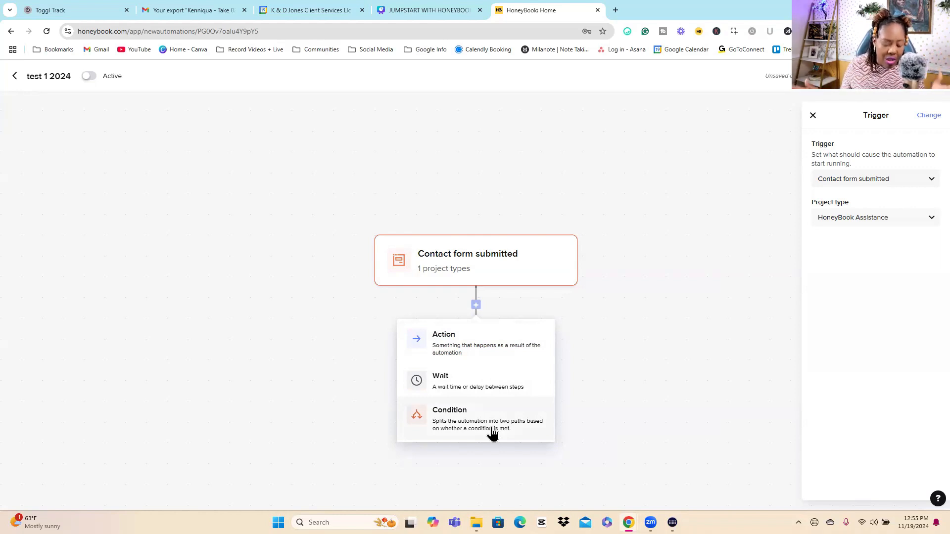
{"action": "left_click", "coordinate": [490, 349]}
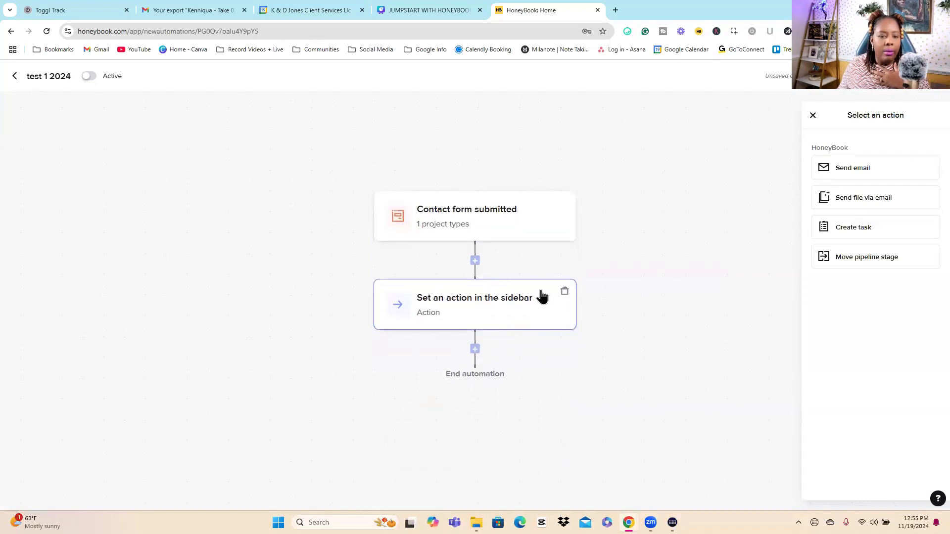
{"action": "left_click", "coordinate": [885, 201]}
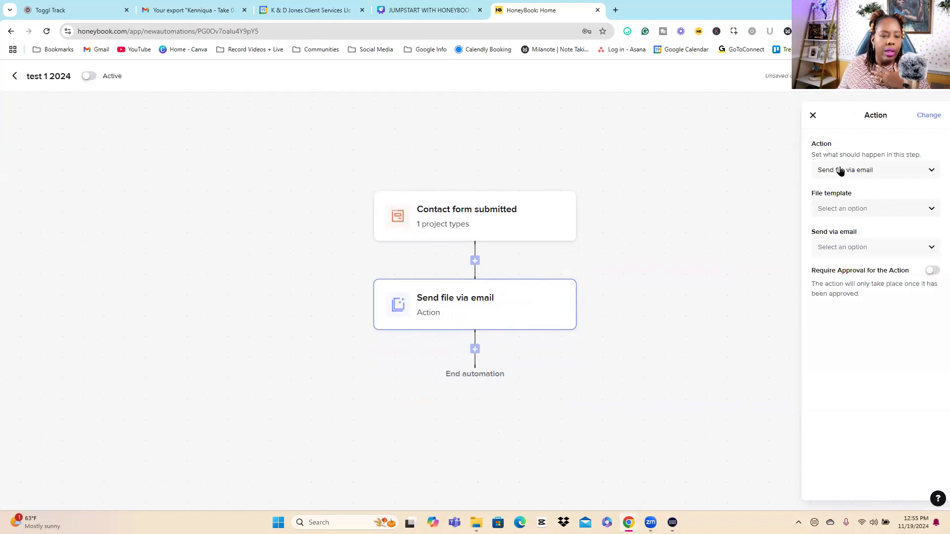
{"action": "left_click", "coordinate": [876, 211]}
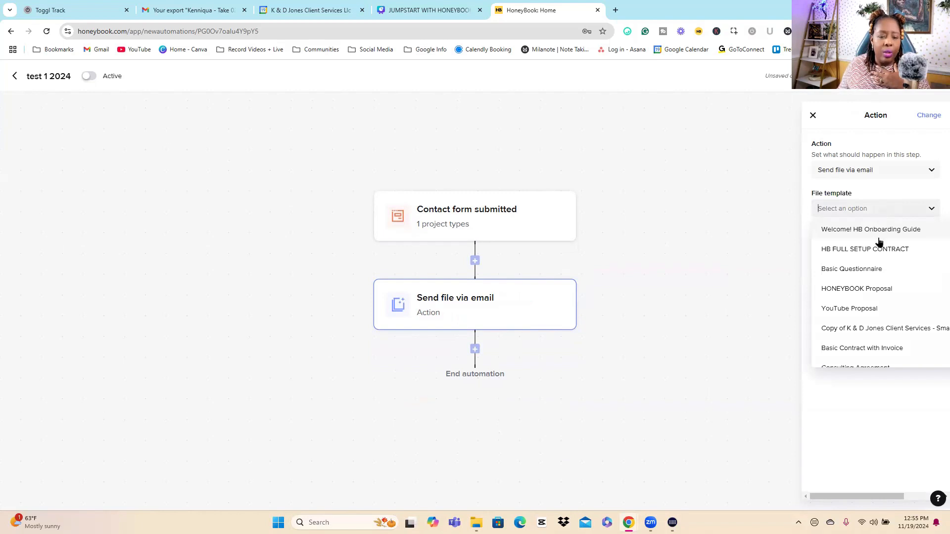
{"action": "left_click", "coordinate": [871, 290]}
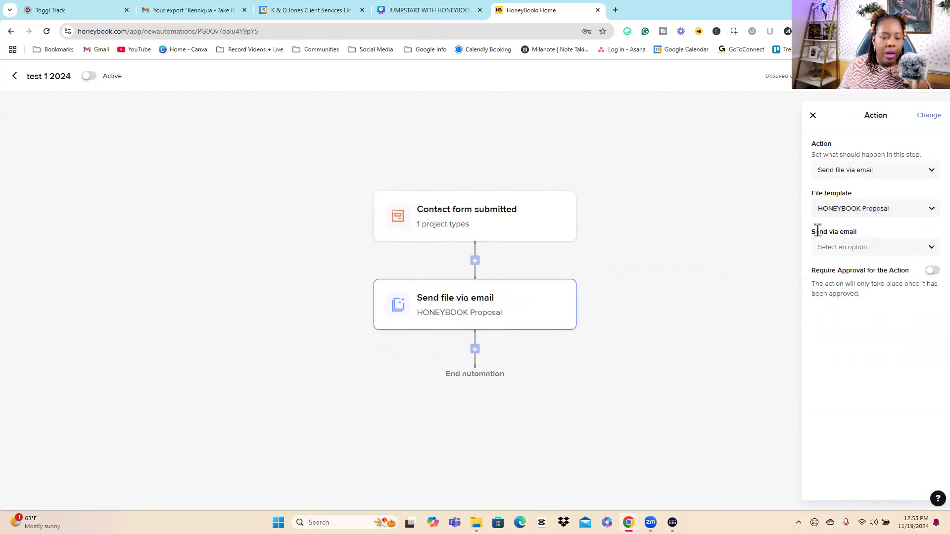
Step: Set the Send file via email action to use the 01.(DISCOVERY) HoneyBook Inquiry email template
{"action": "left_click_drag", "start_coordinate": [814, 233], "coordinate": [905, 231]}
{"action": "left_click", "coordinate": [865, 238]}
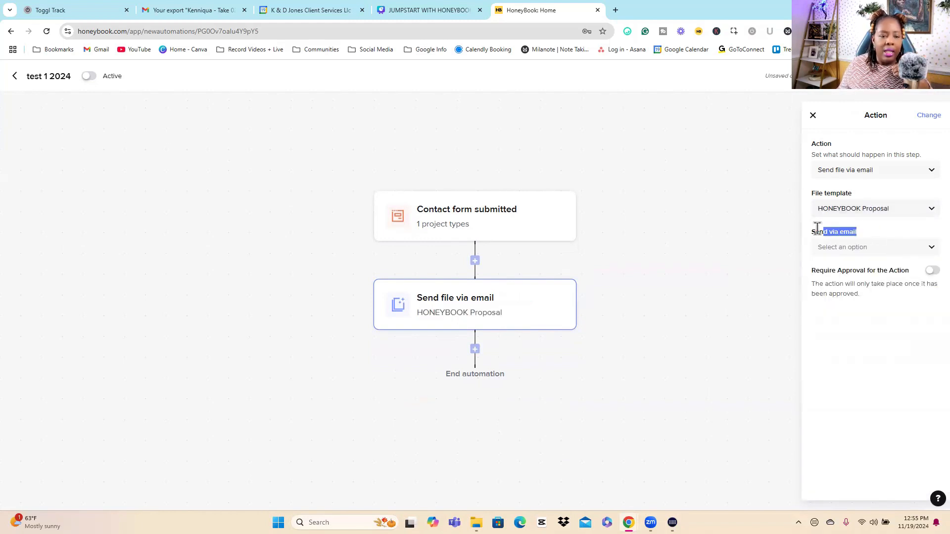
{"action": "left_click_drag", "start_coordinate": [815, 231], "coordinate": [887, 229]}
{"action": "left_click", "coordinate": [880, 247]}
{"action": "scroll", "coordinate": [861, 297], "scroll_direction": "down", "scroll_amount": 10}
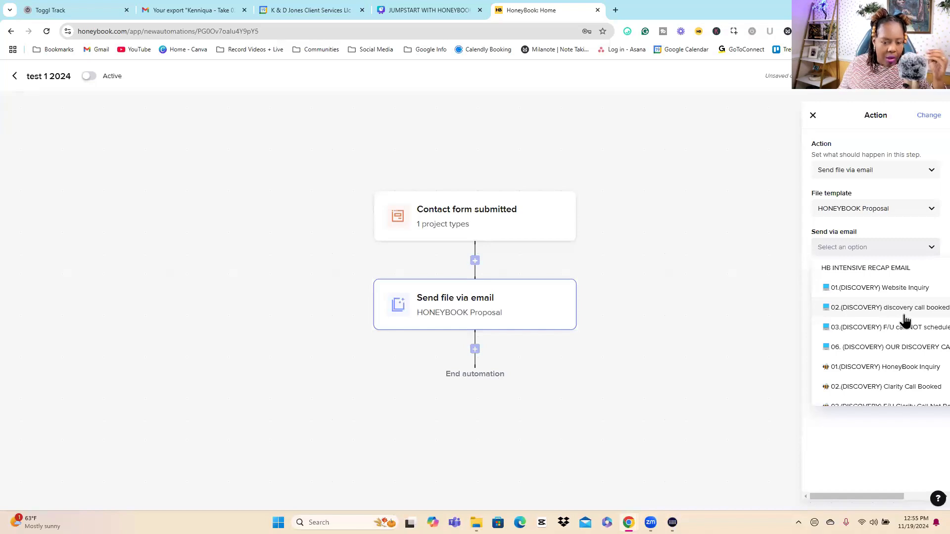
{"action": "scroll", "coordinate": [876, 316], "scroll_direction": "up", "scroll_amount": 2}
{"action": "scroll", "coordinate": [871, 315], "scroll_direction": "up", "scroll_amount": 2}
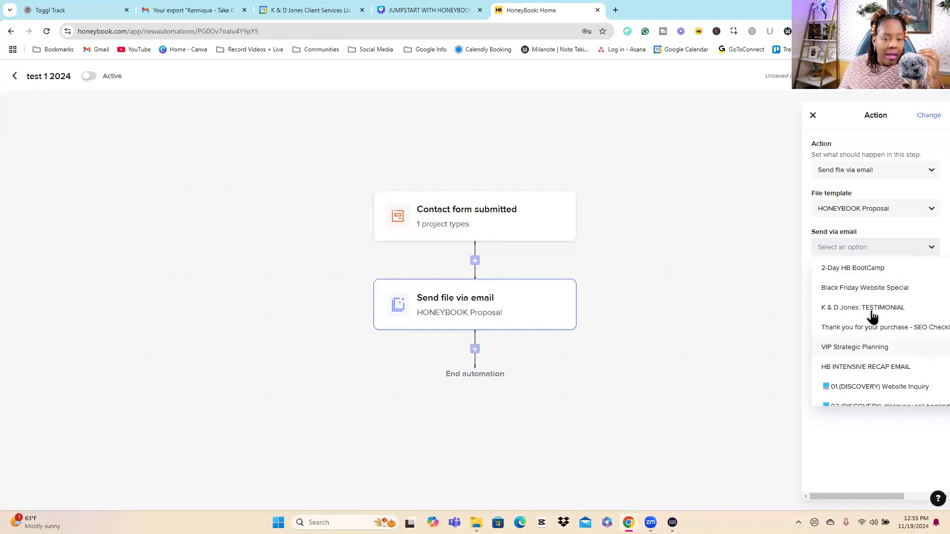
{"action": "scroll", "coordinate": [878, 315], "scroll_direction": "down", "scroll_amount": 1}
{"action": "scroll", "coordinate": [882, 318], "scroll_direction": "down", "scroll_amount": 5}
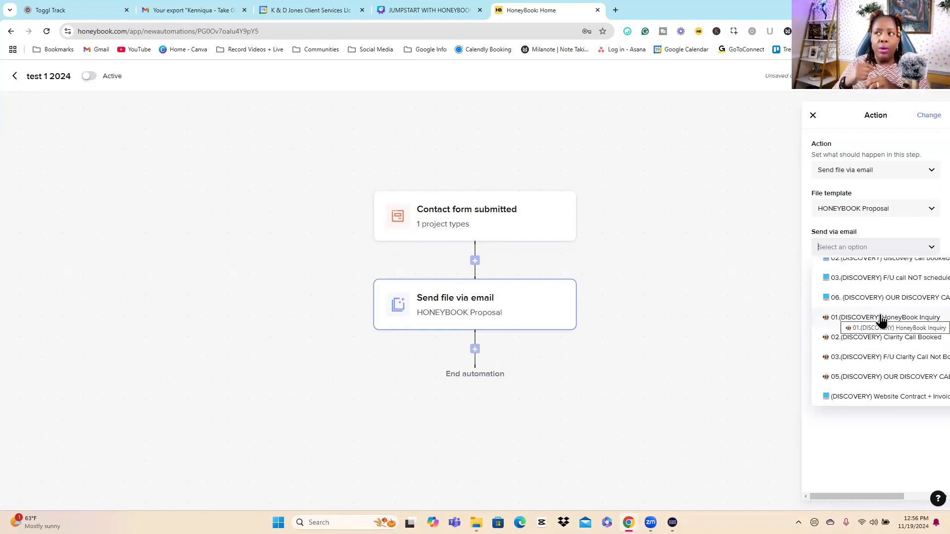
{"action": "scroll", "coordinate": [882, 320], "scroll_direction": "down", "scroll_amount": 5}
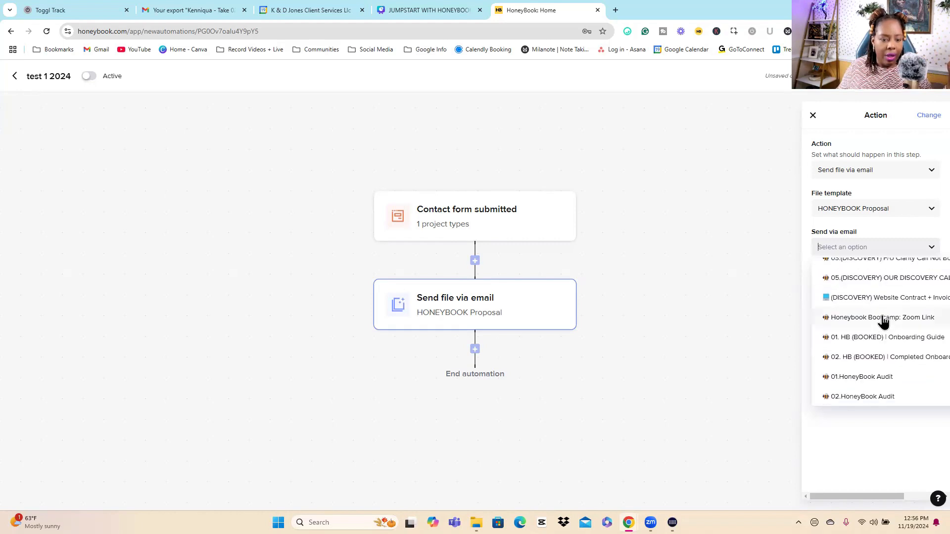
{"action": "scroll", "coordinate": [883, 322], "scroll_direction": "up", "scroll_amount": 2}
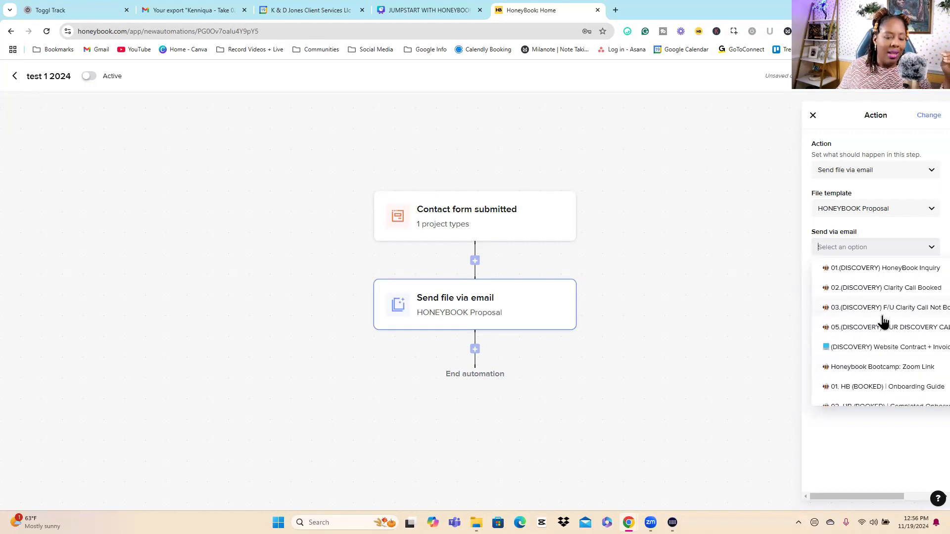
{"action": "scroll", "coordinate": [883, 320], "scroll_direction": "down", "scroll_amount": 3}
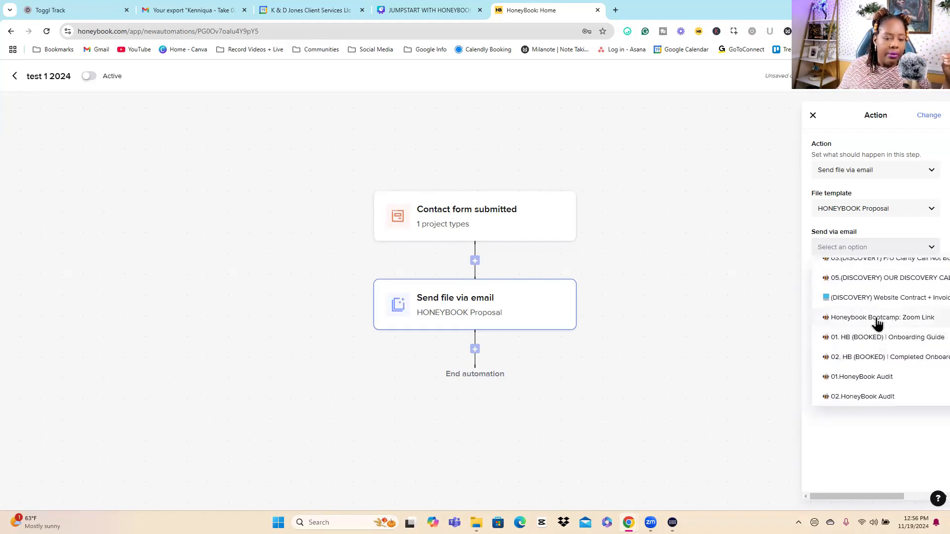
{"action": "scroll", "coordinate": [880, 322], "scroll_direction": "up", "scroll_amount": 7}
{"action": "scroll", "coordinate": [873, 309], "scroll_direction": "down", "scroll_amount": 2}
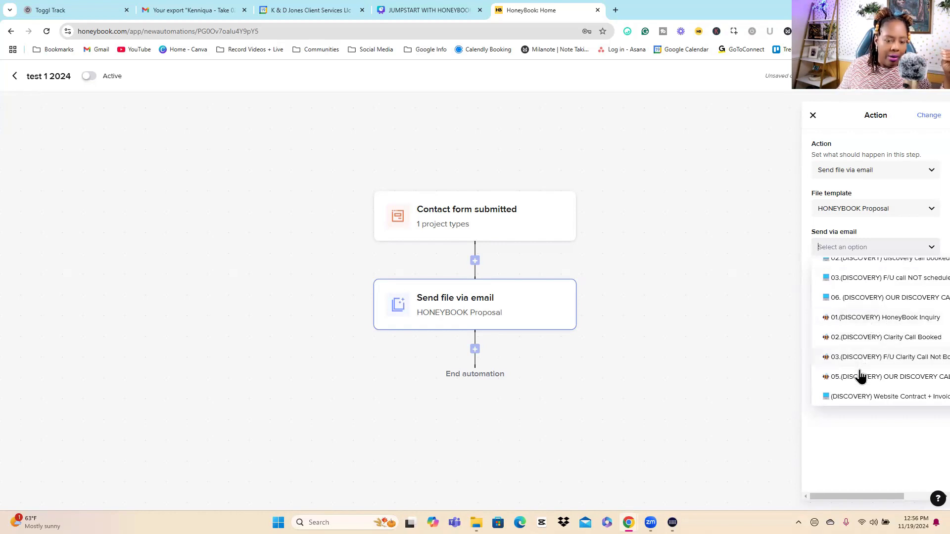
{"action": "scroll", "coordinate": [846, 332], "scroll_direction": "up", "scroll_amount": 3}
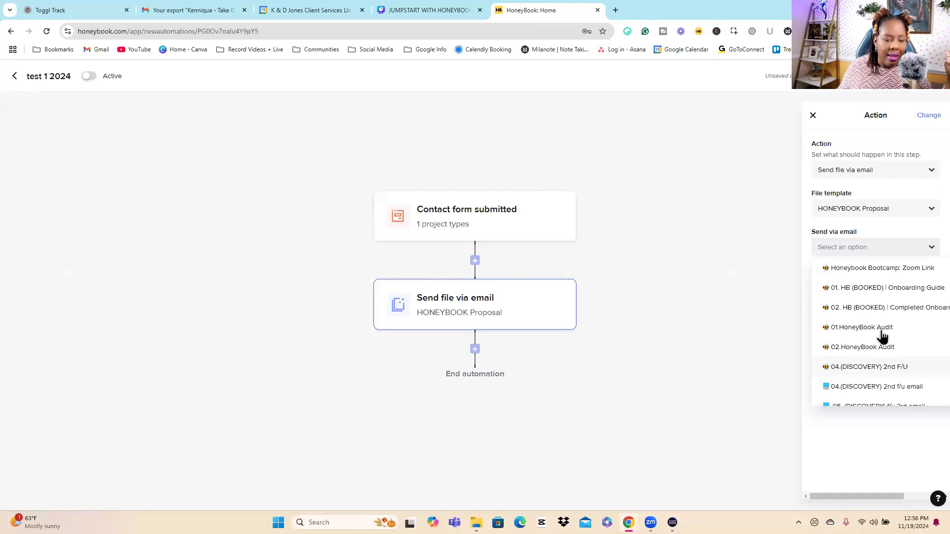
{"action": "scroll", "coordinate": [871, 327], "scroll_direction": "up", "scroll_amount": 2}
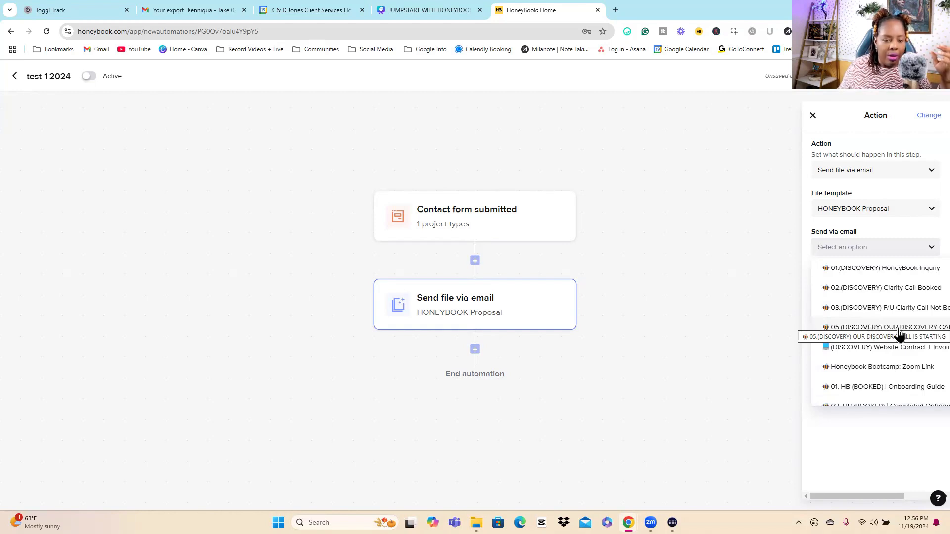
{"action": "left_click", "coordinate": [883, 271]}
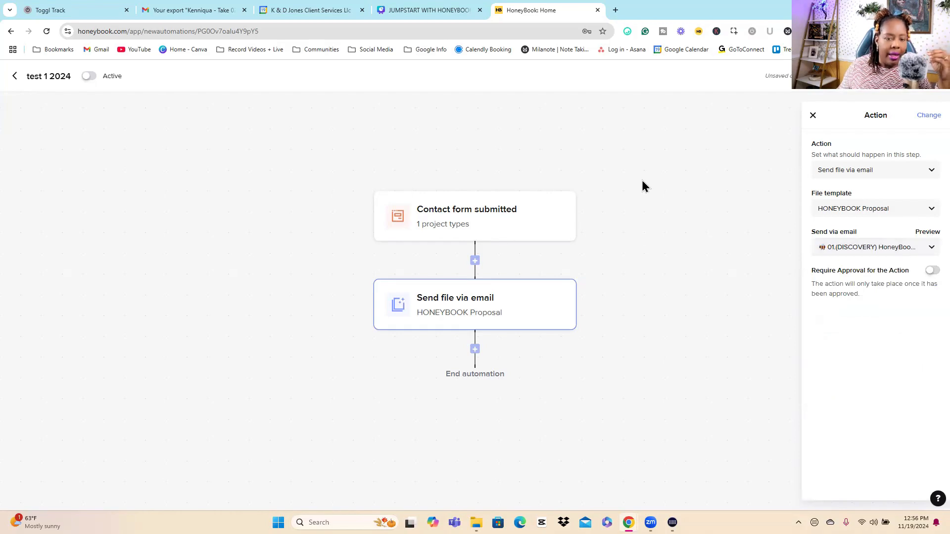
Step: Preview the chosen inquiry email template, and review the settings of the contact form trigger and the send file action
{"action": "scroll", "coordinate": [534, 260], "scroll_direction": "down", "scroll_amount": 5}
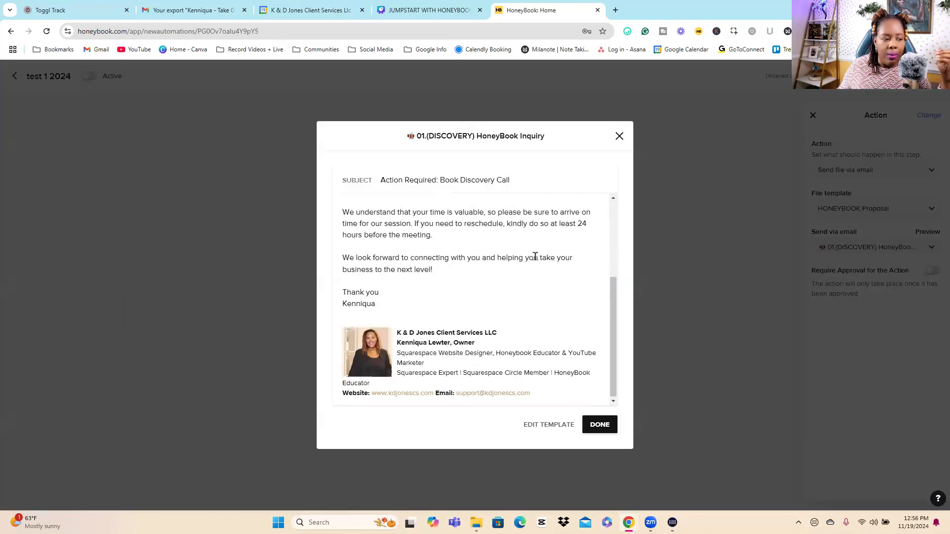
{"action": "left_click", "coordinate": [619, 136]}
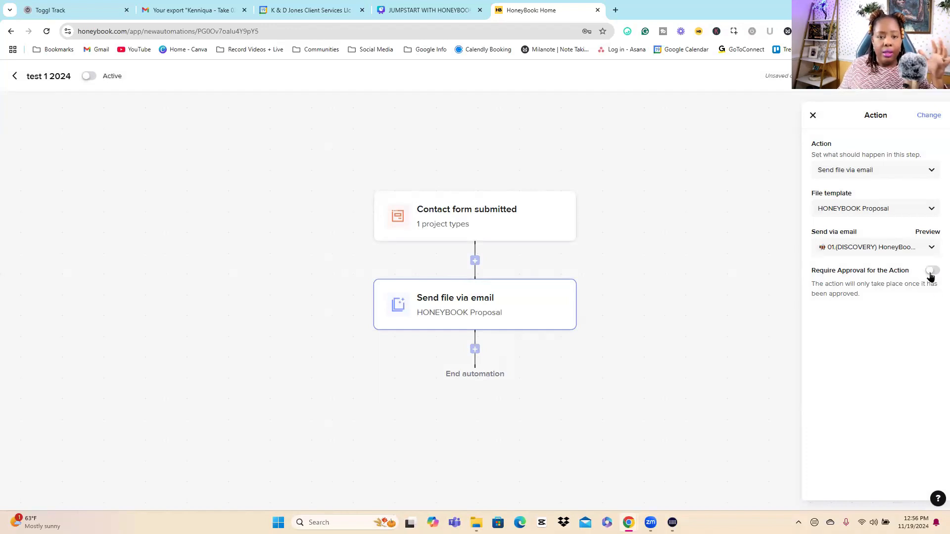
{"action": "left_click", "coordinate": [719, 302]}
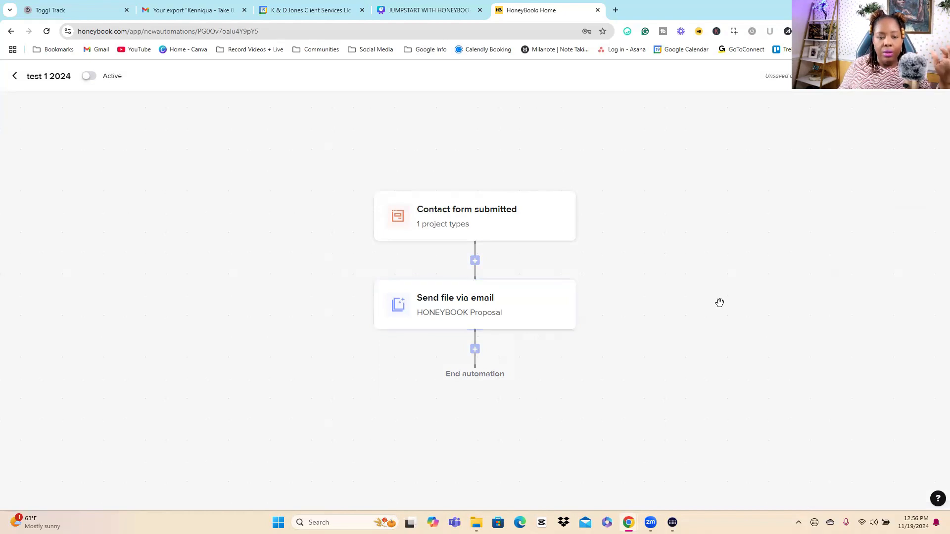
{"action": "left_click", "coordinate": [432, 229]}
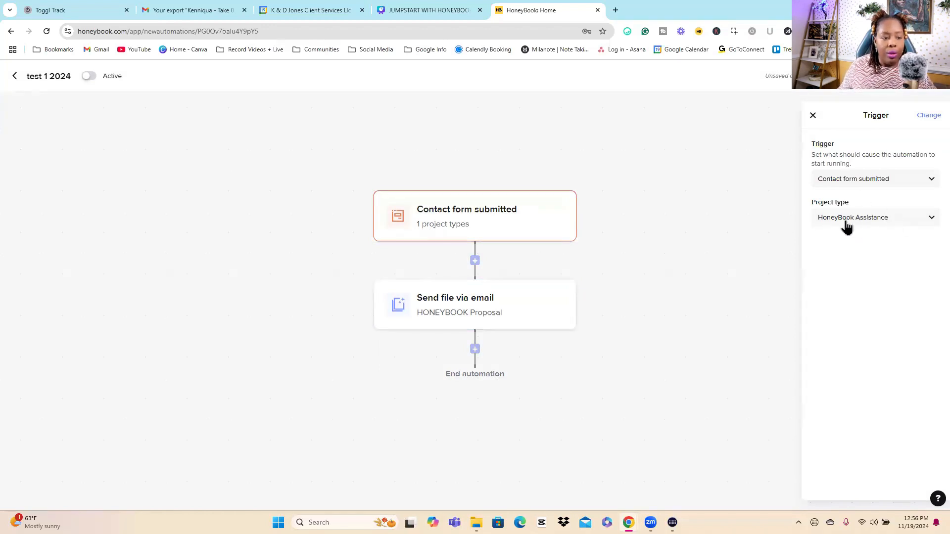
{"action": "left_click", "coordinate": [447, 318]}
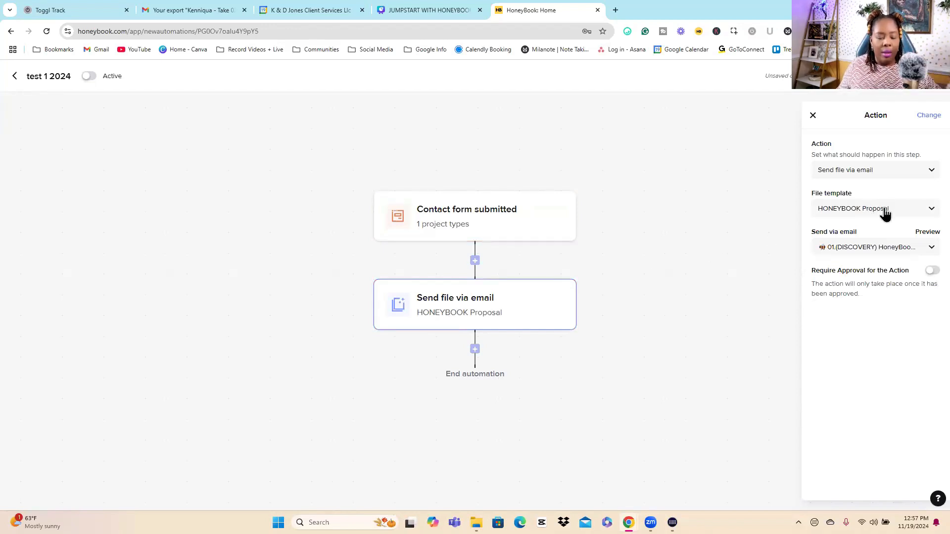
{"action": "left_click", "coordinate": [475, 350]}
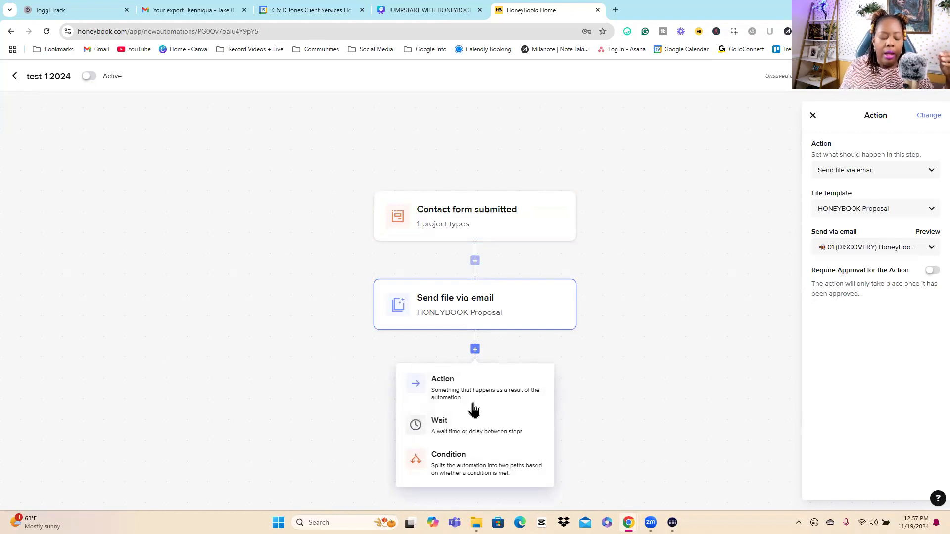
{"action": "left_click", "coordinate": [467, 471]}
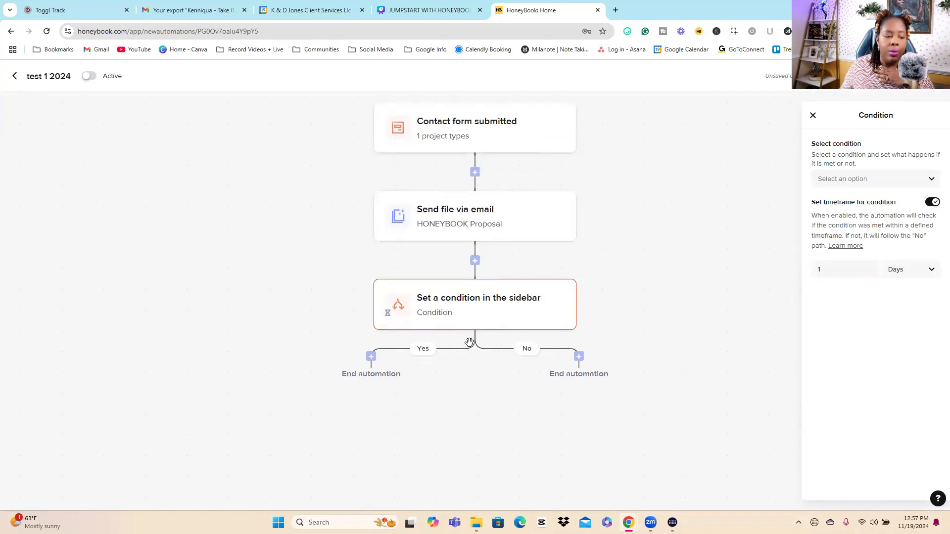
{"action": "left_click", "coordinate": [646, 311]}
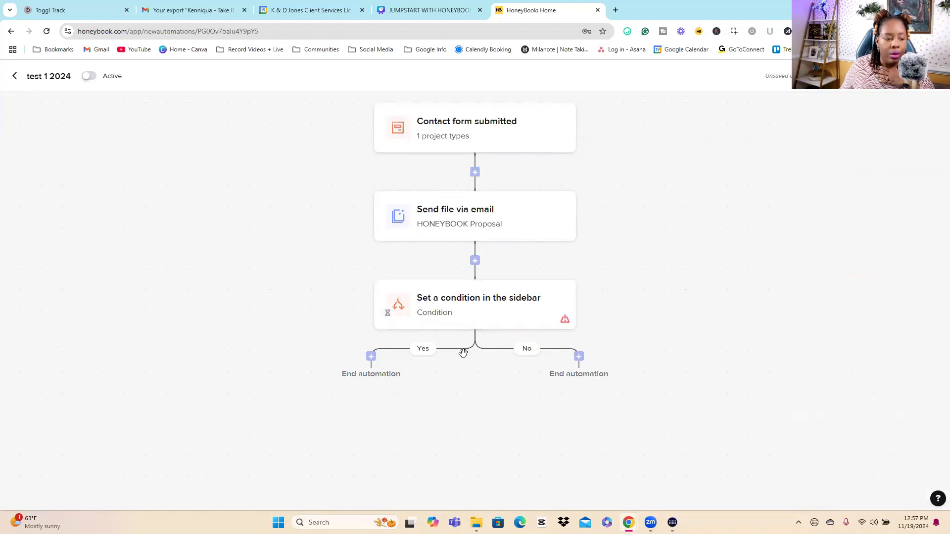
{"action": "left_click", "coordinate": [523, 316]}
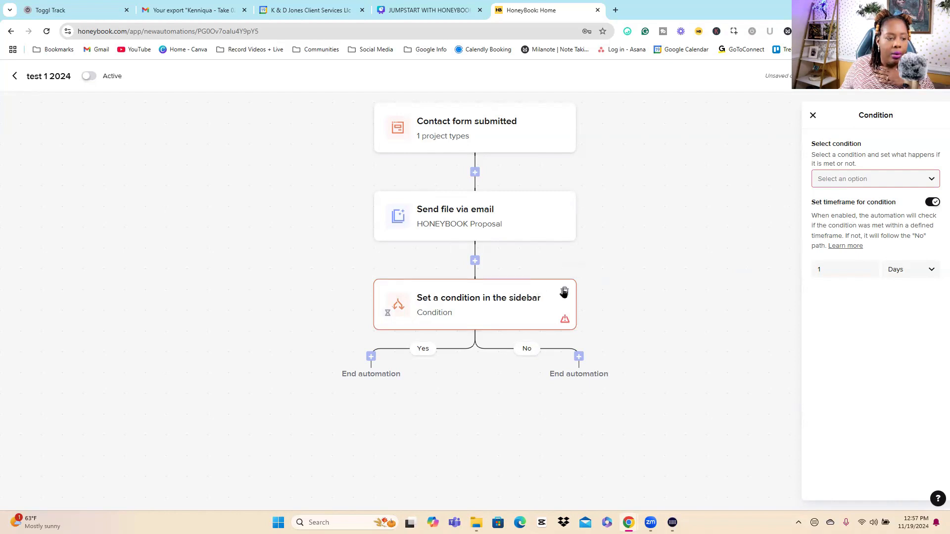
{"action": "left_click", "coordinate": [564, 291]}
{"action": "left_click", "coordinate": [494, 324]}
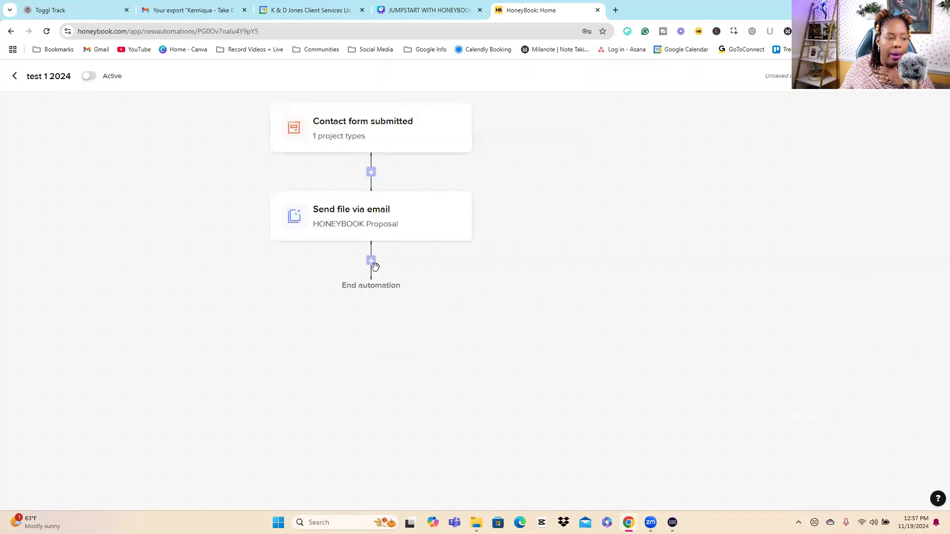
Step: Add a wait of 1 day after the Send file via email action
{"action": "left_click", "coordinate": [371, 261]}
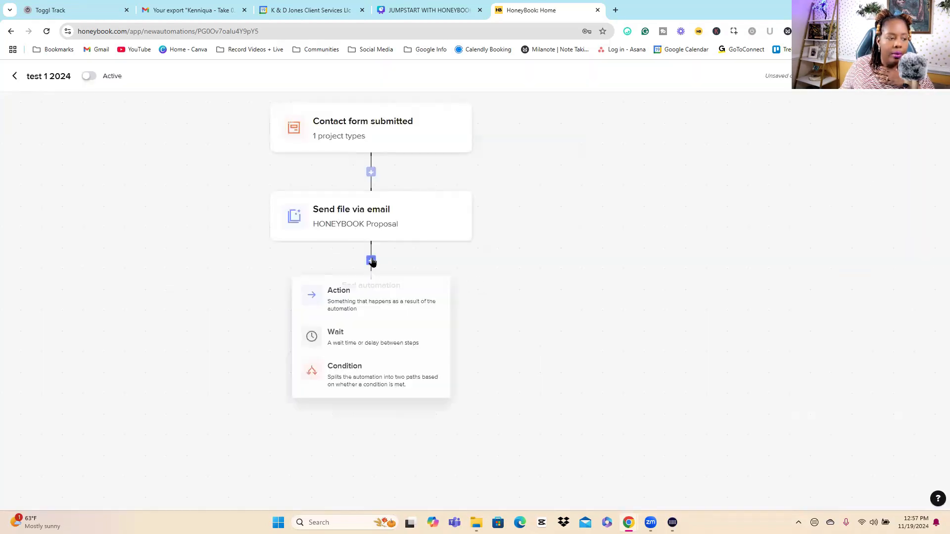
{"action": "left_click", "coordinate": [355, 340]}
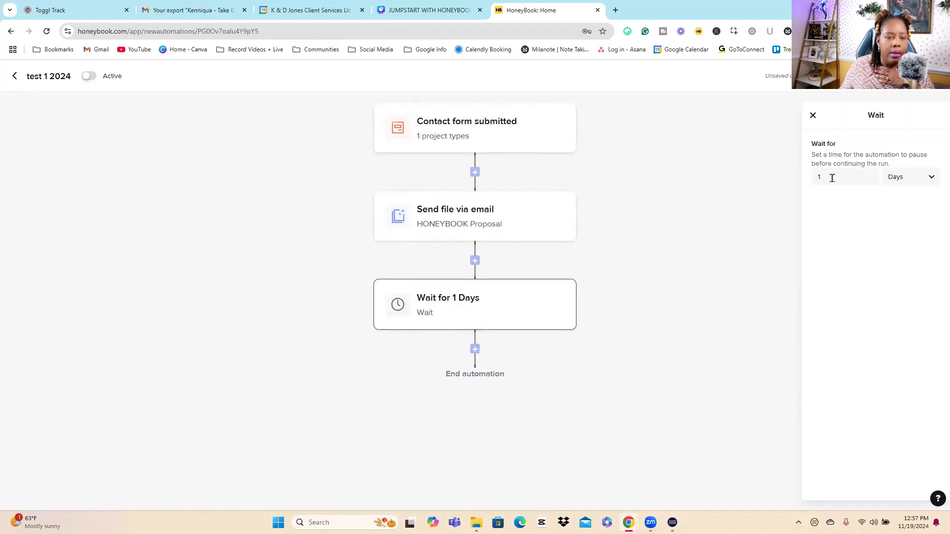
{"action": "left_click", "coordinate": [689, 274]}
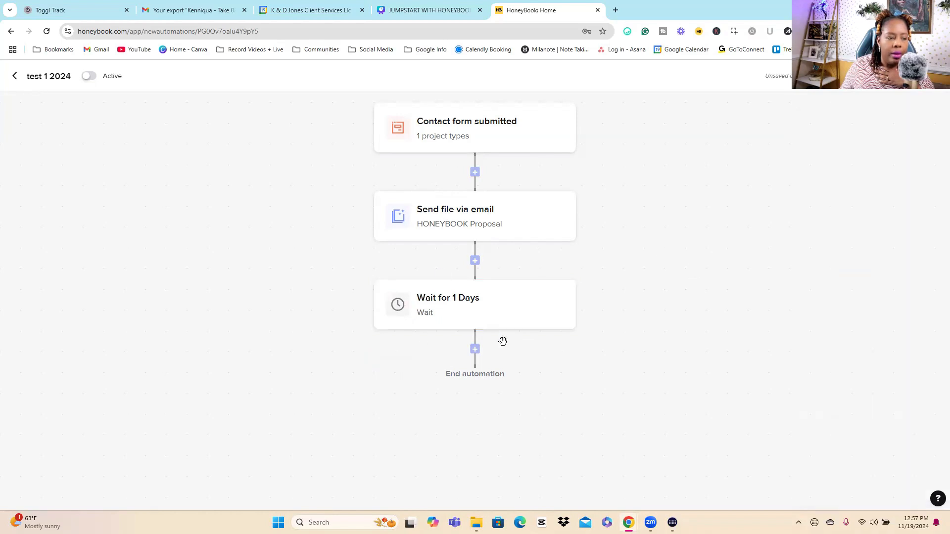
Step: Add a File was completed condition after the wait, checking the HONEYBOOK Proposal file
{"action": "left_click", "coordinate": [475, 351]}
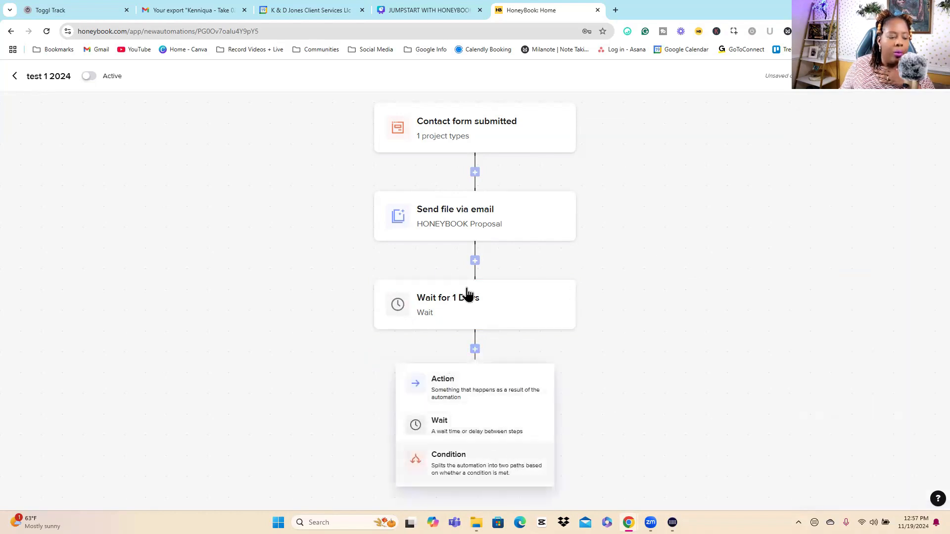
{"action": "left_click", "coordinate": [460, 461]}
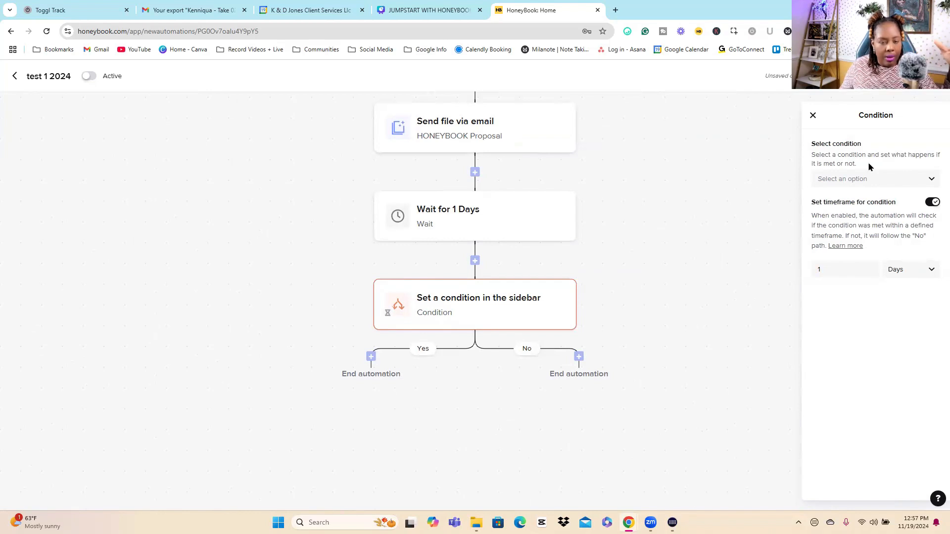
{"action": "left_click", "coordinate": [856, 181]}
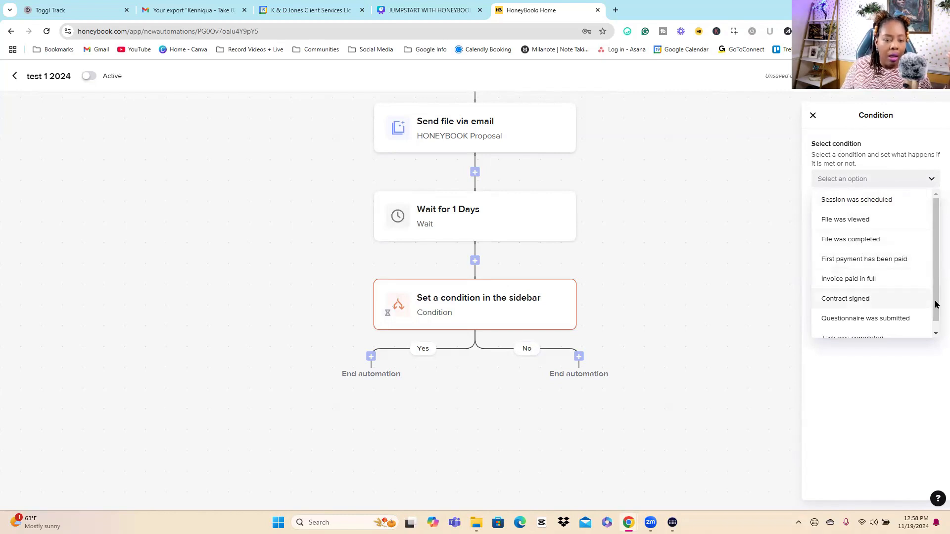
{"action": "scroll", "coordinate": [934, 301], "scroll_direction": "down", "scroll_amount": 1}
{"action": "scroll", "coordinate": [935, 281], "scroll_direction": "up", "scroll_amount": 1}
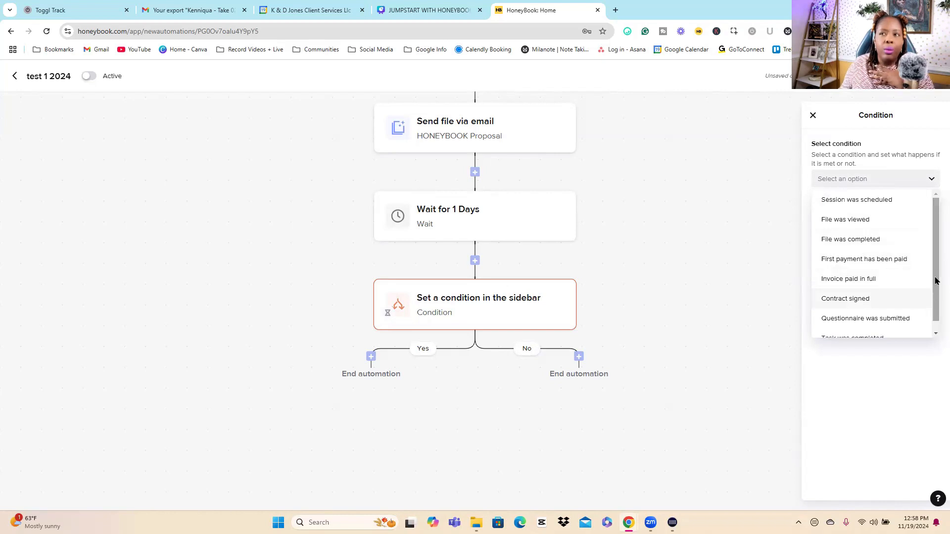
{"action": "left_click", "coordinate": [873, 240]}
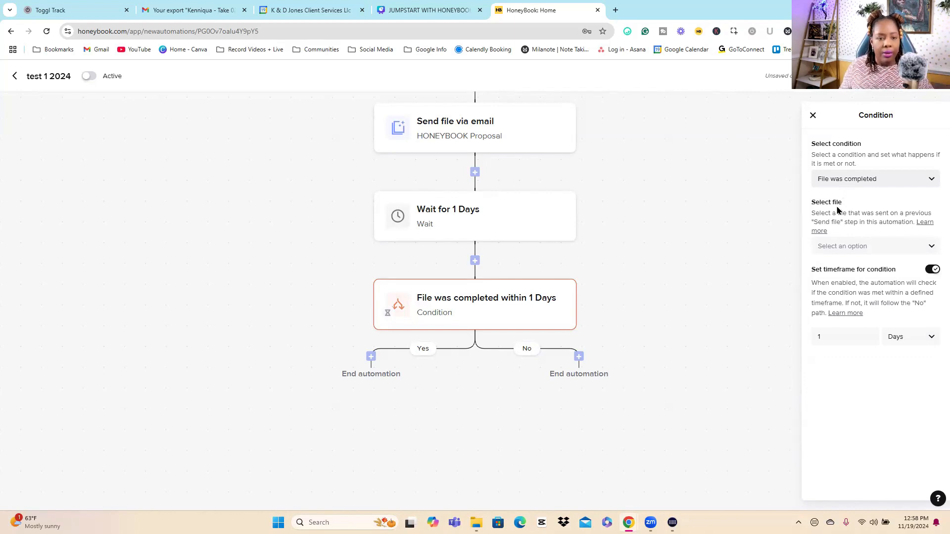
{"action": "left_click", "coordinate": [859, 249]}
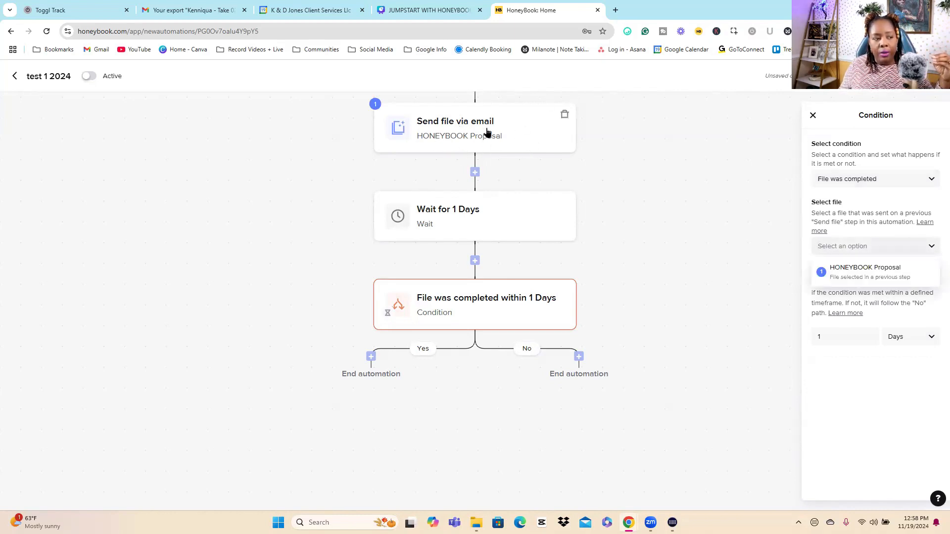
{"action": "left_click", "coordinate": [872, 276]}
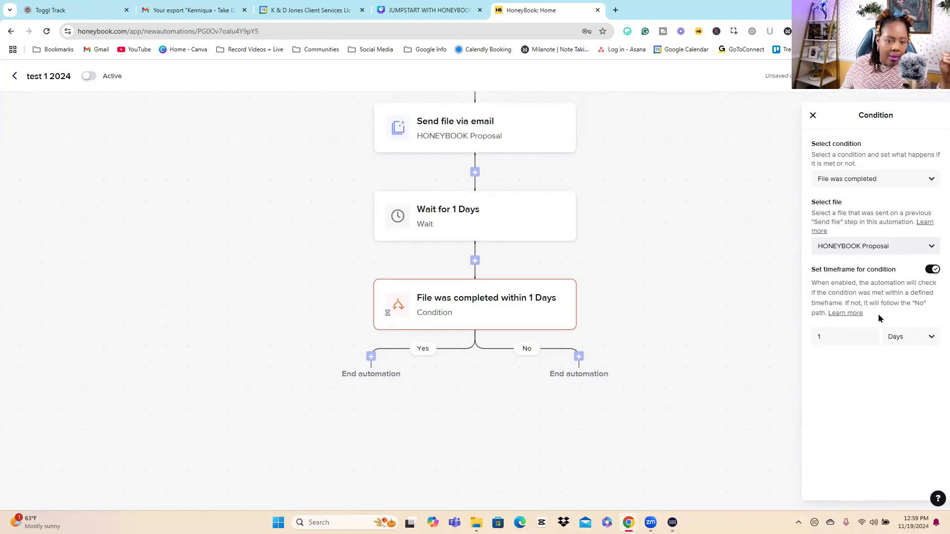
Step: Set the file completion condition's timeframe to 3 days and close its settings
{"action": "left_click", "coordinate": [849, 339]}
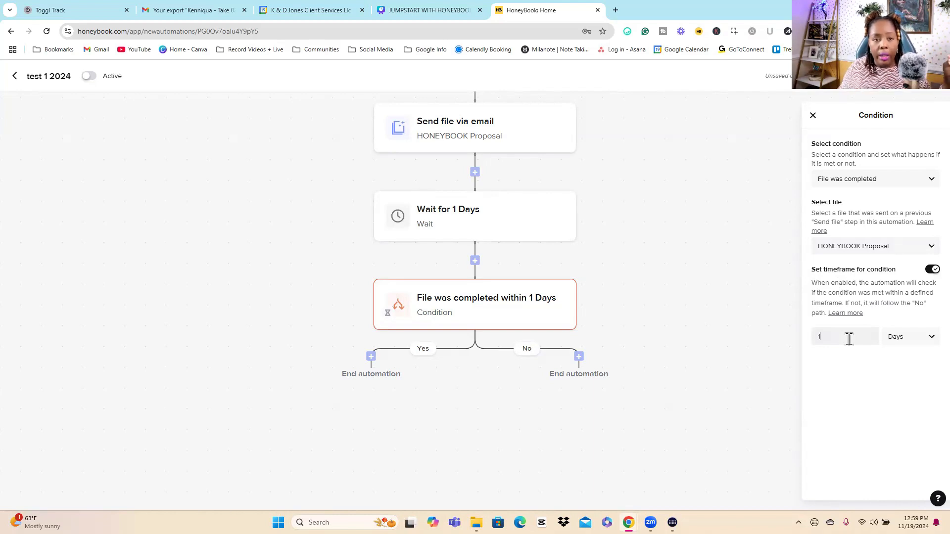
{"action": "type", "text": "3"}
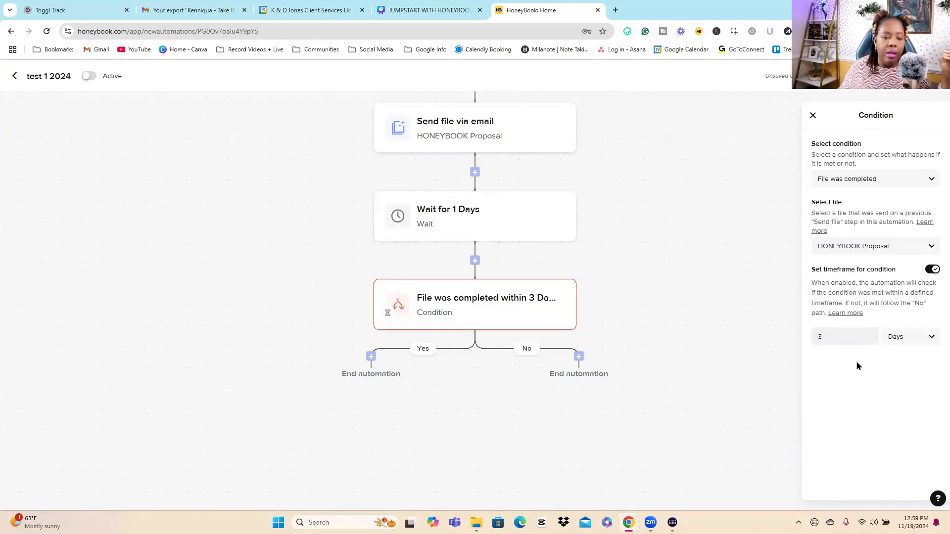
{"action": "left_click", "coordinate": [918, 338]}
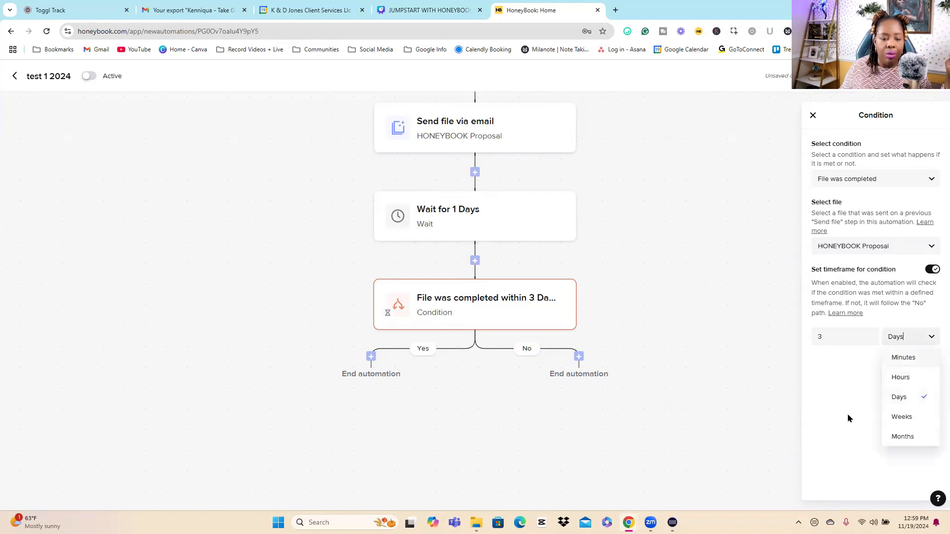
{"action": "left_click", "coordinate": [708, 389]}
{"action": "left_click", "coordinate": [707, 389]}
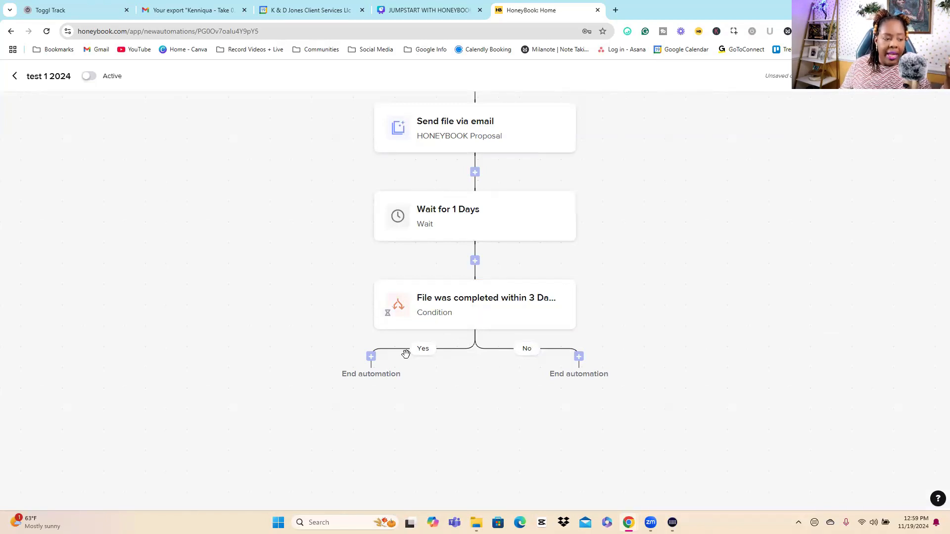
Step: Add a Send email action to the condition's Yes branch using the Thank You (default) template
{"action": "left_click", "coordinate": [371, 357]}
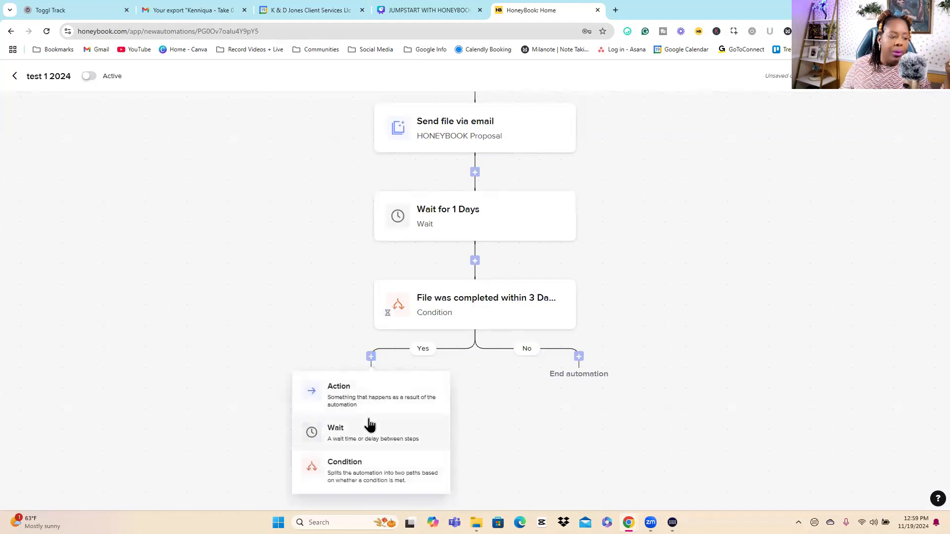
{"action": "left_click", "coordinate": [368, 398]}
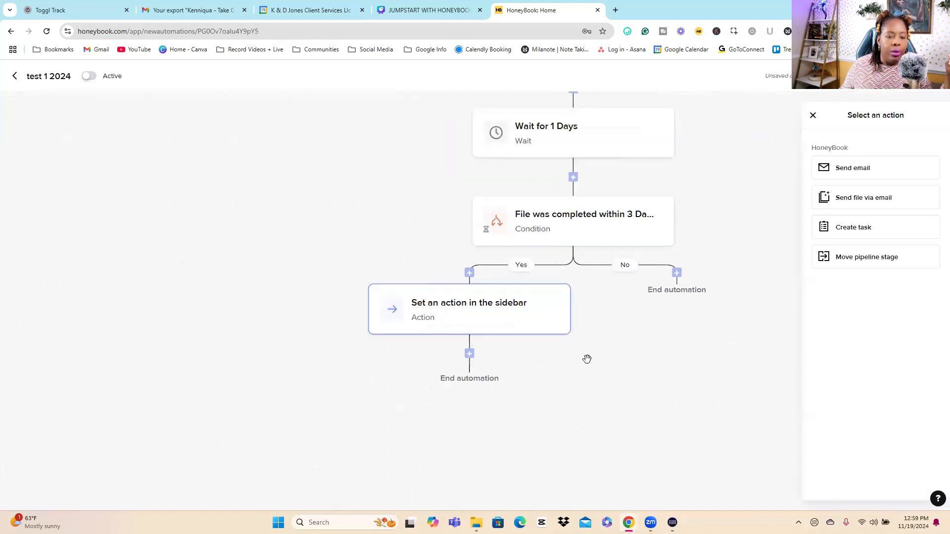
{"action": "left_click", "coordinate": [870, 174]}
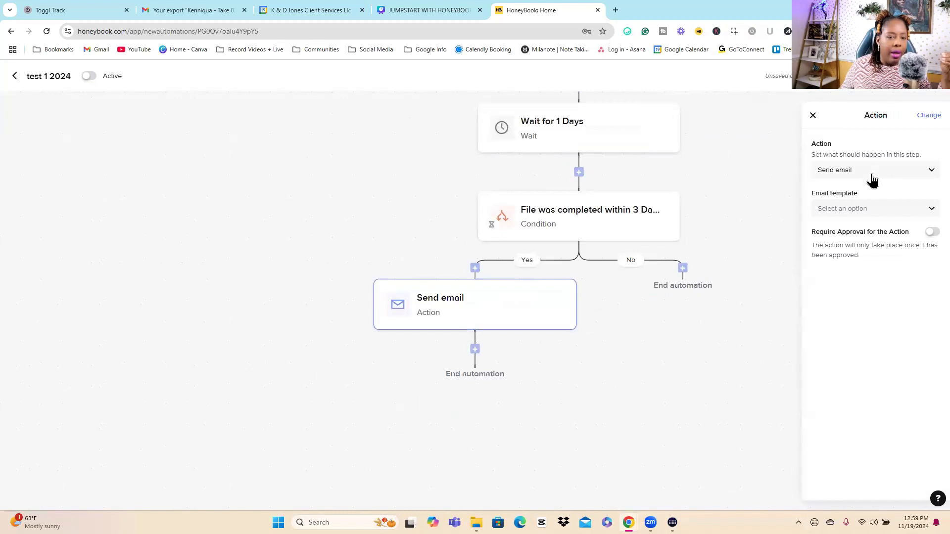
{"action": "left_click", "coordinate": [865, 210]}
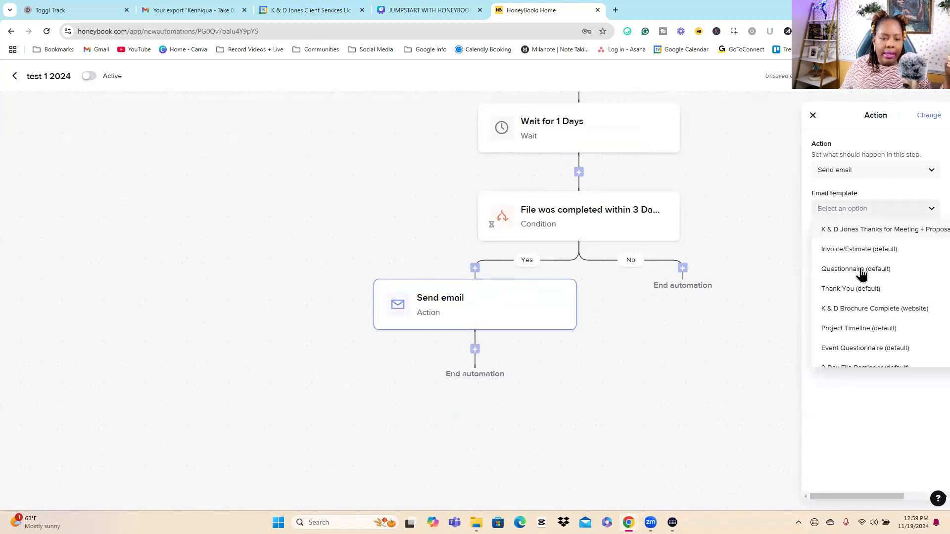
{"action": "left_click", "coordinate": [861, 296]}
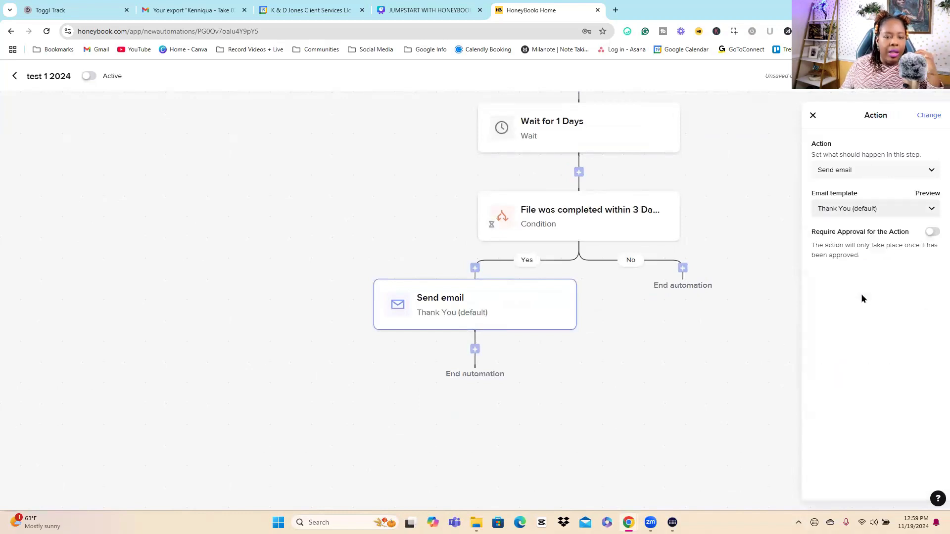
{"action": "left_click", "coordinate": [760, 358]}
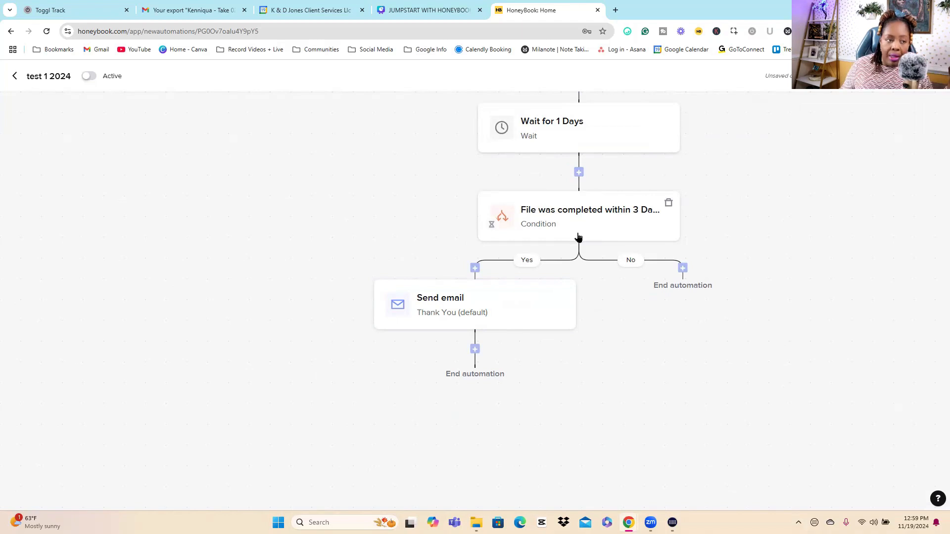
Step: Add a Send email action to the condition's No branch using the k & d 3-day Follow Up (Workflow) template
{"action": "left_click", "coordinate": [683, 268]}
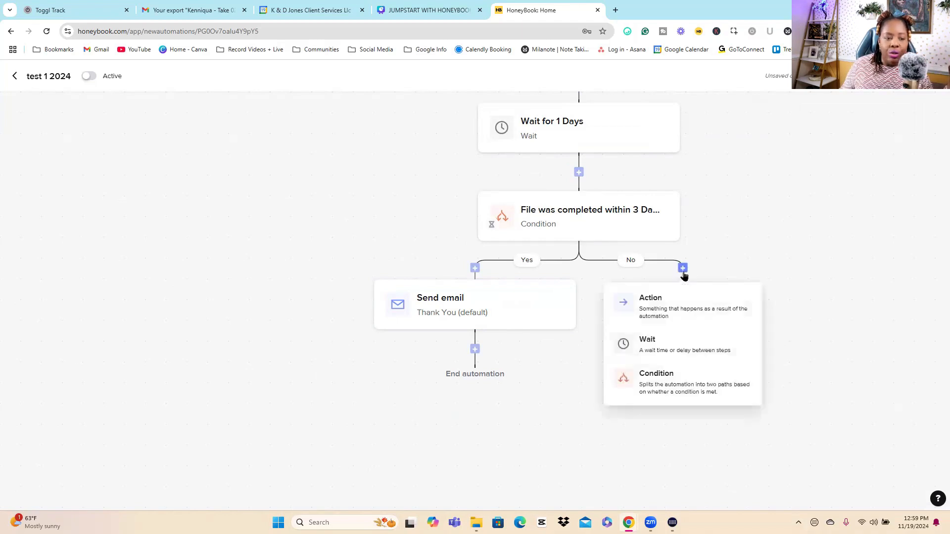
{"action": "left_click", "coordinate": [679, 316]}
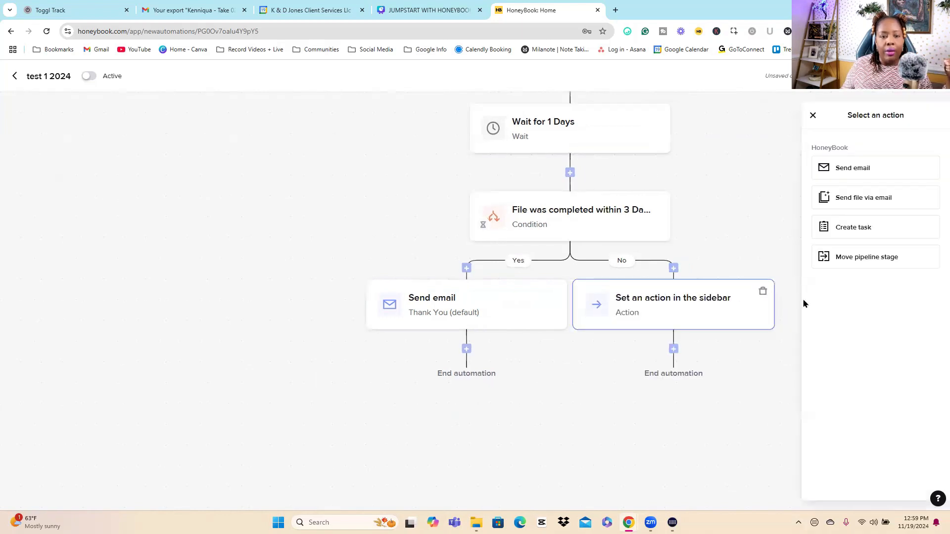
{"action": "left_click", "coordinate": [869, 170]}
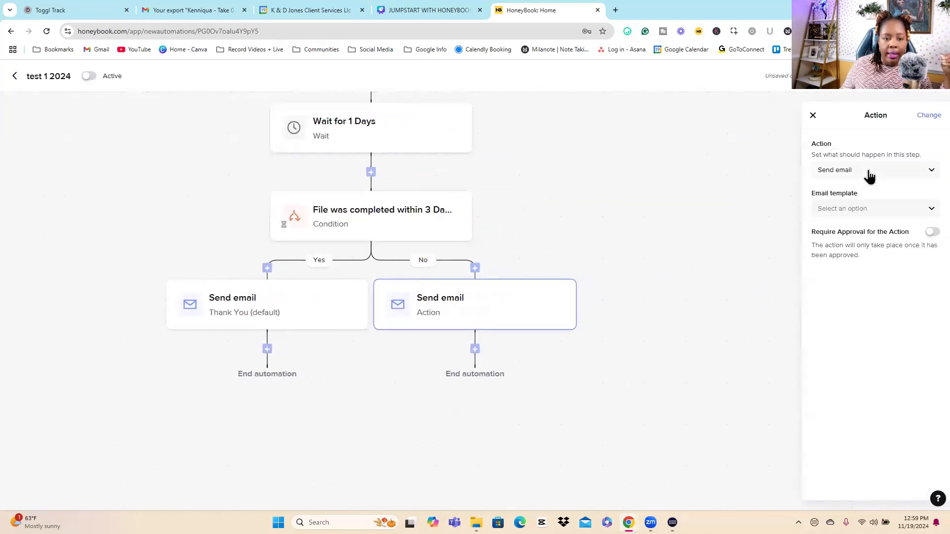
{"action": "left_click", "coordinate": [844, 211]}
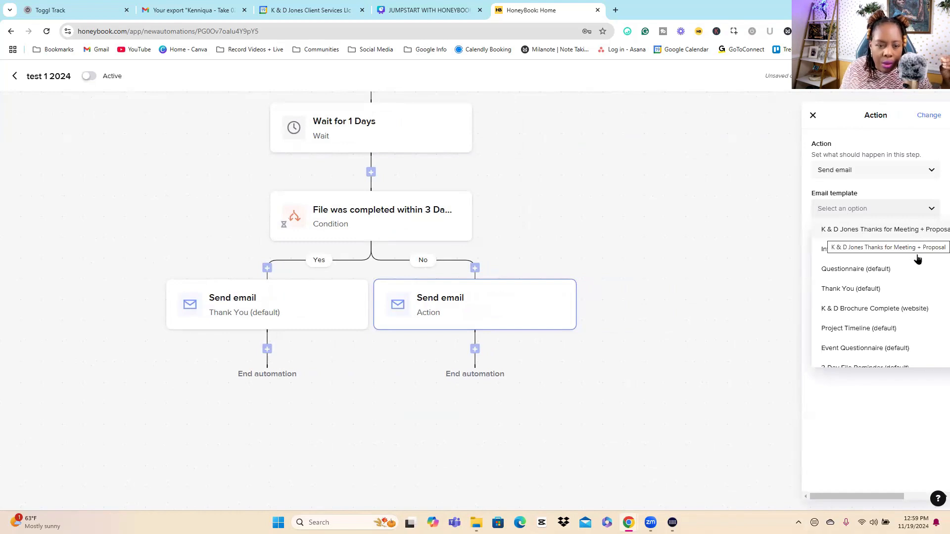
{"action": "scroll", "coordinate": [903, 286], "scroll_direction": "down", "scroll_amount": 3}
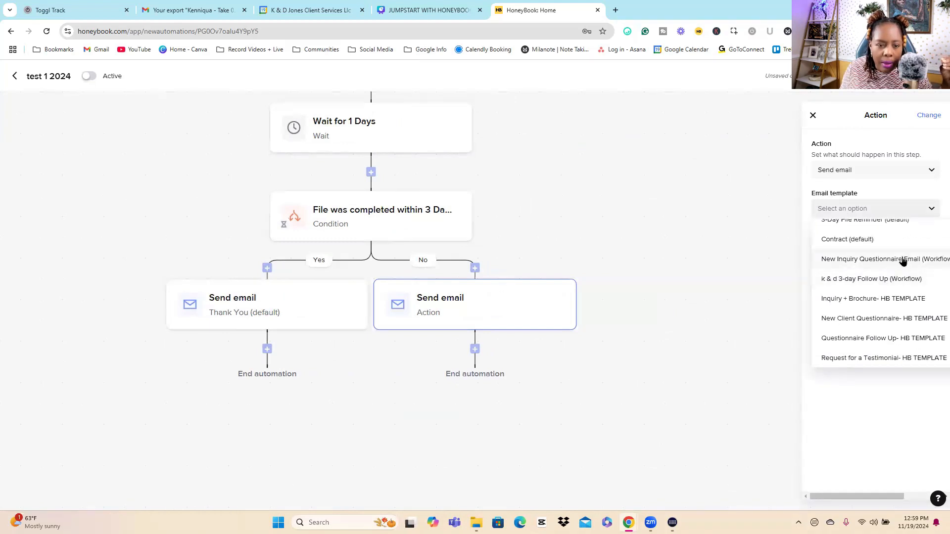
{"action": "left_click", "coordinate": [841, 279]}
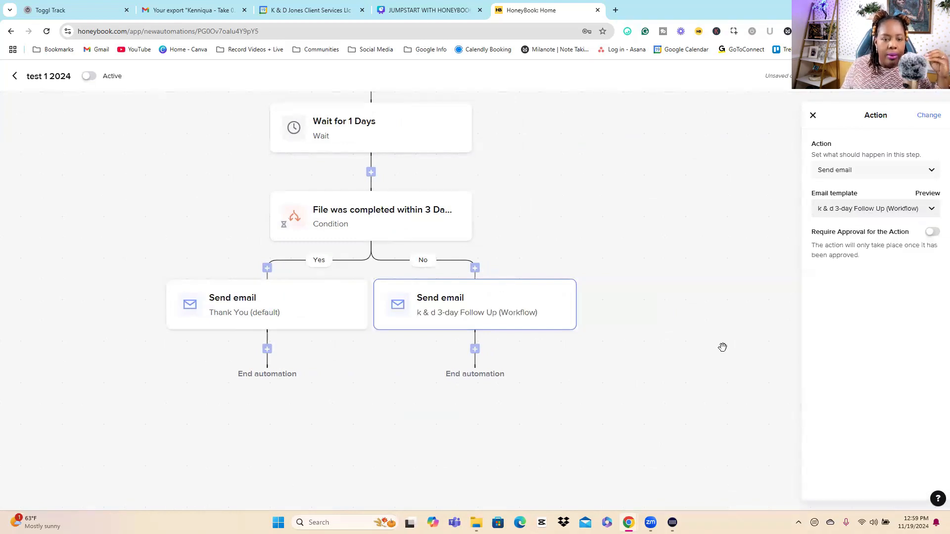
{"action": "left_click", "coordinate": [723, 347]}
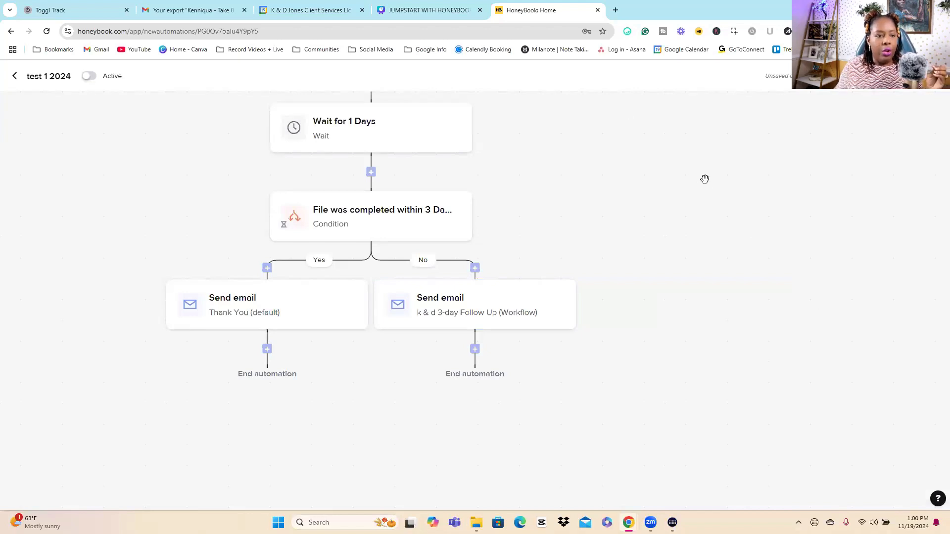
Step: Review the automation's flow, including the settings of the file completion condition and the No branch's follow-up email
{"action": "left_click_drag", "start_coordinate": [705, 183], "coordinate": [790, 361]}
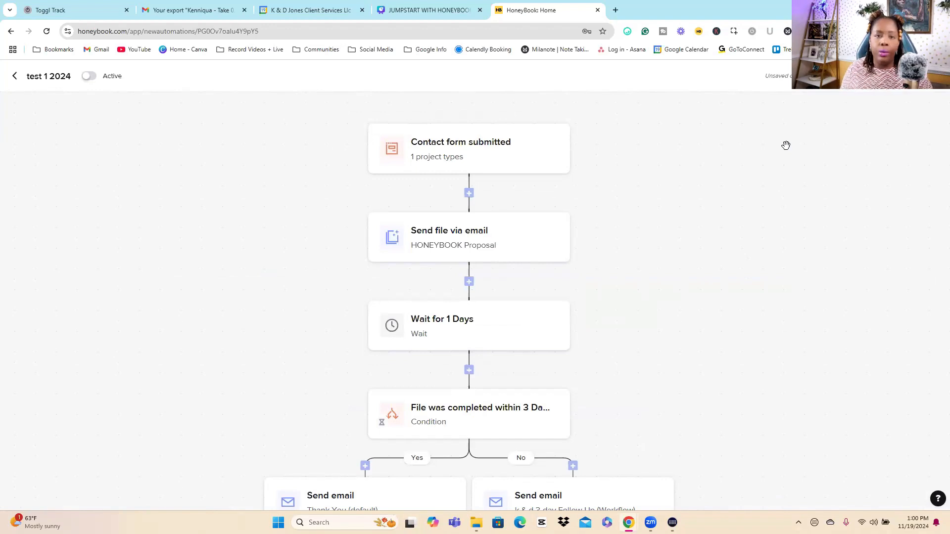
{"action": "scroll", "coordinate": [777, 235], "scroll_direction": "down", "scroll_amount": 5}
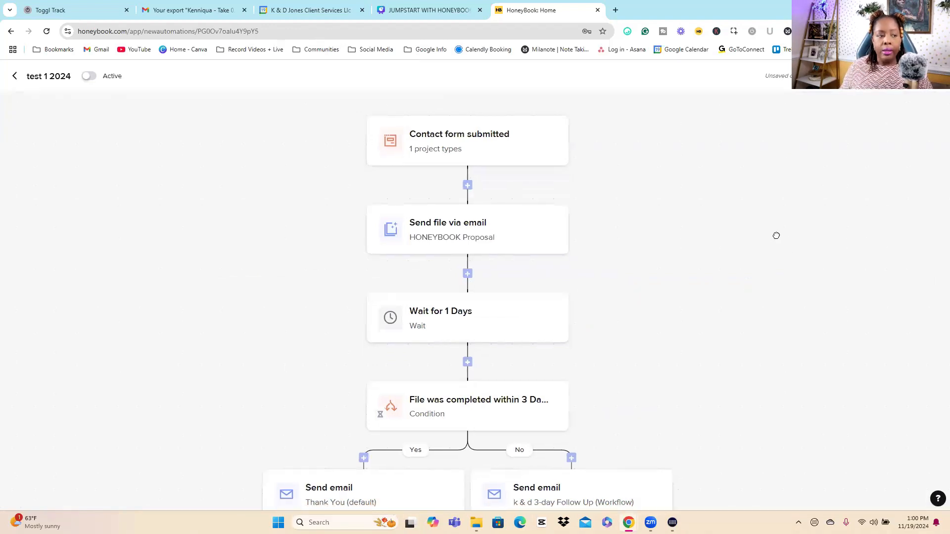
{"action": "left_click", "coordinate": [480, 301]}
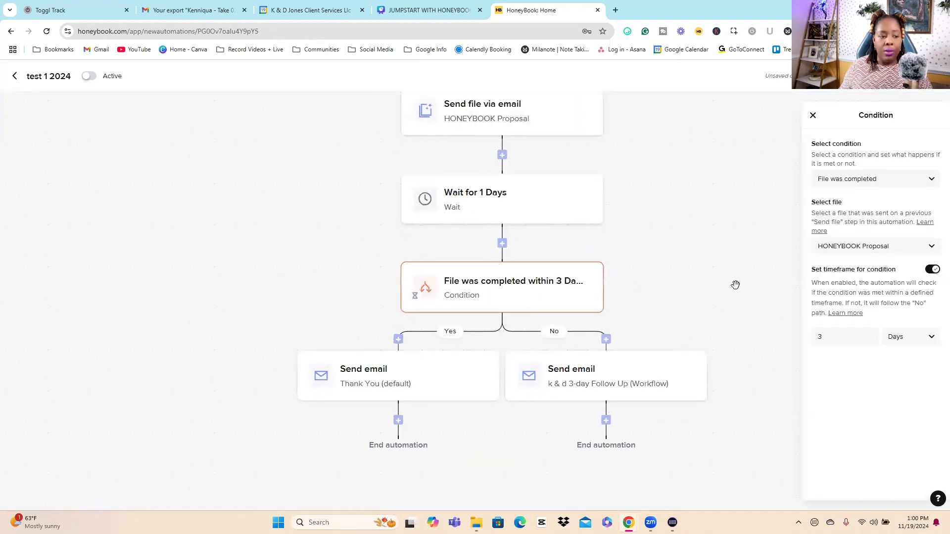
{"action": "left_click", "coordinate": [735, 284]}
{"action": "left_click", "coordinate": [653, 379]}
{"action": "left_click", "coordinate": [748, 254]}
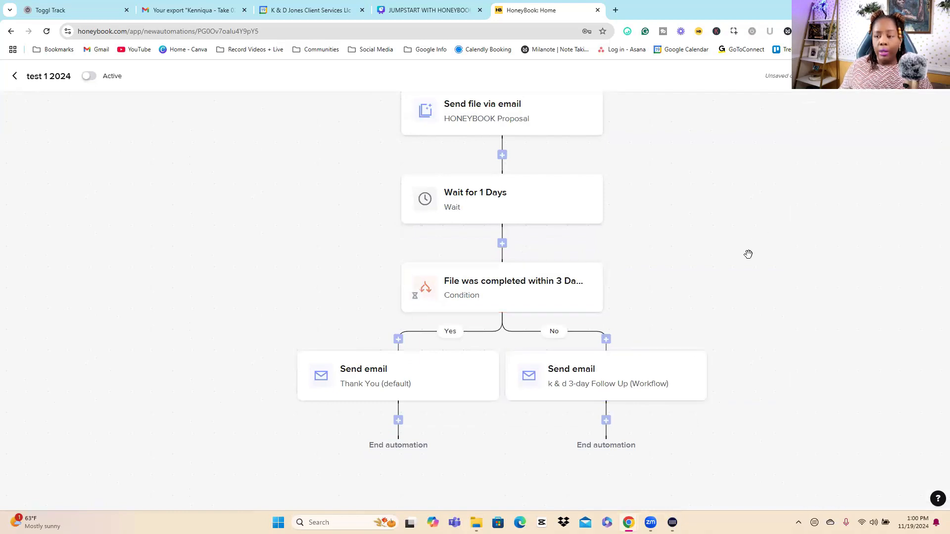
{"action": "left_click", "coordinate": [590, 394]}
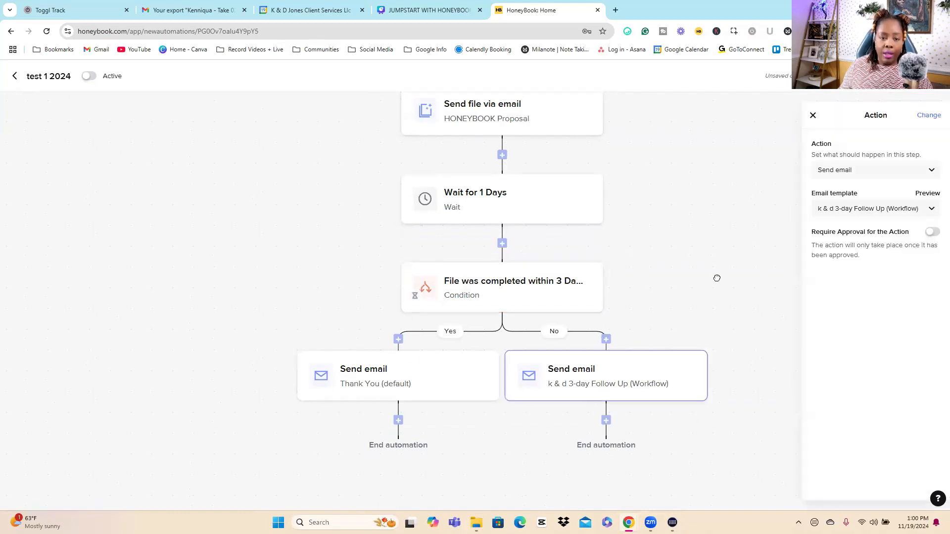
{"action": "left_click", "coordinate": [718, 252]}
{"action": "scroll", "coordinate": [717, 250], "scroll_direction": "down", "scroll_amount": 3}
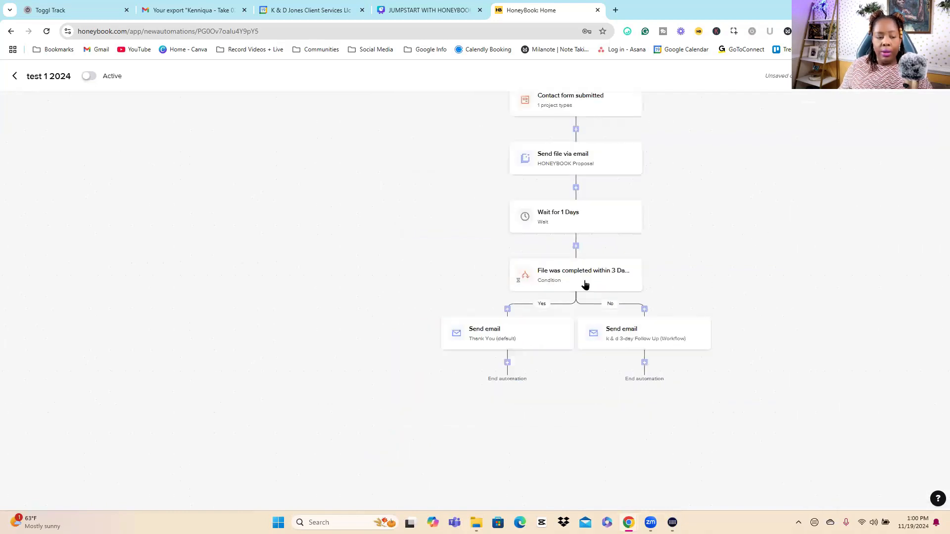
{"action": "left_click", "coordinate": [639, 339]}
{"action": "left_click", "coordinate": [745, 359]}
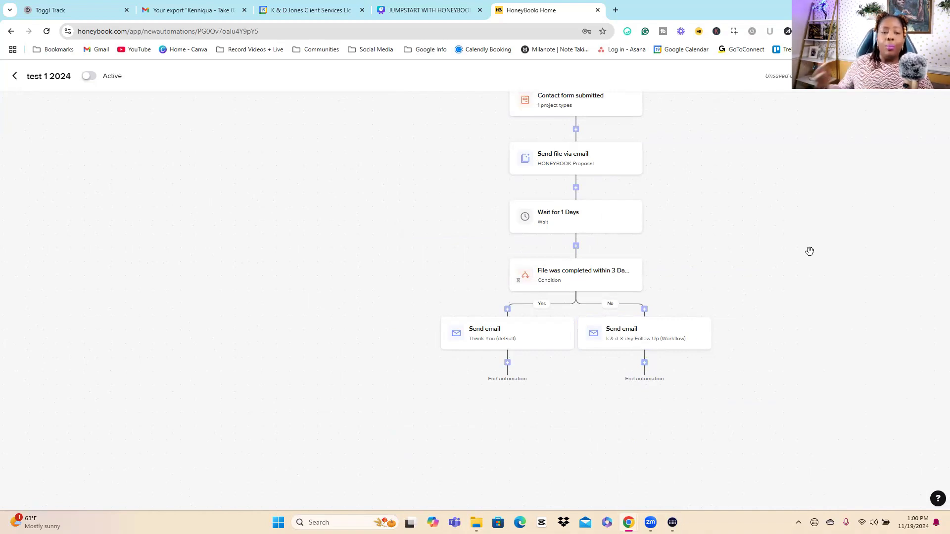
Step: Save the changes to the test 1 2024 automation and return to the automations list
{"action": "left_click_drag", "start_coordinate": [710, 248], "coordinate": [593, 296]}
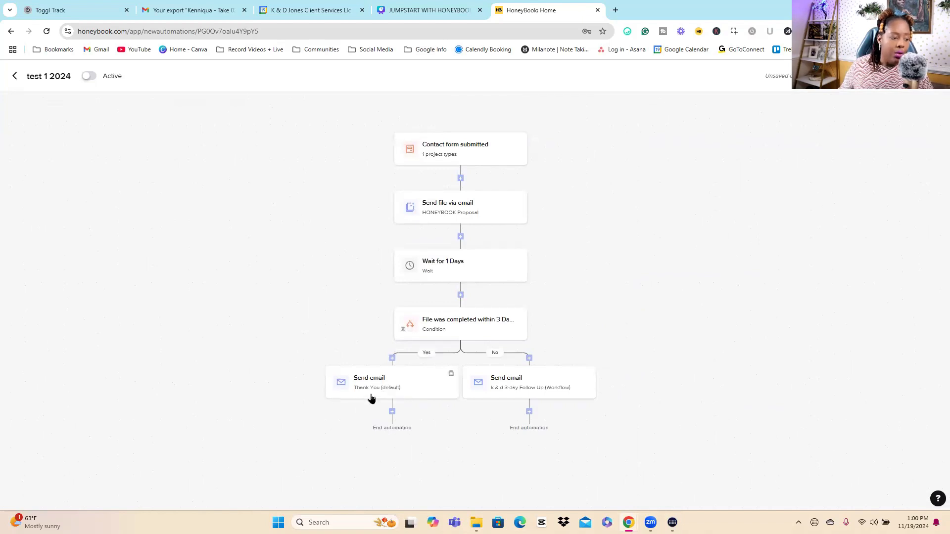
{"action": "left_click_drag", "start_coordinate": [736, 267], "coordinate": [740, 286]}
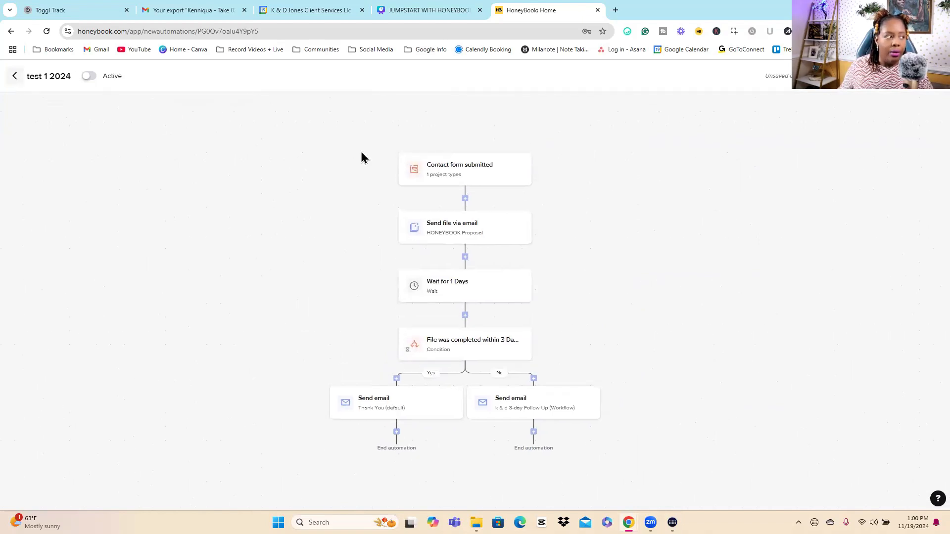
{"action": "left_click", "coordinate": [14, 77]}
{"action": "left_click", "coordinate": [516, 323]}
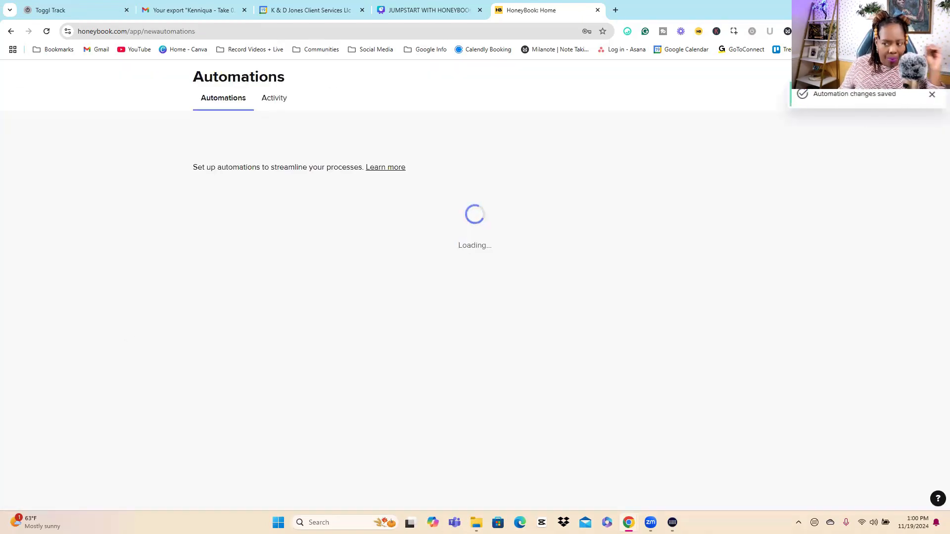